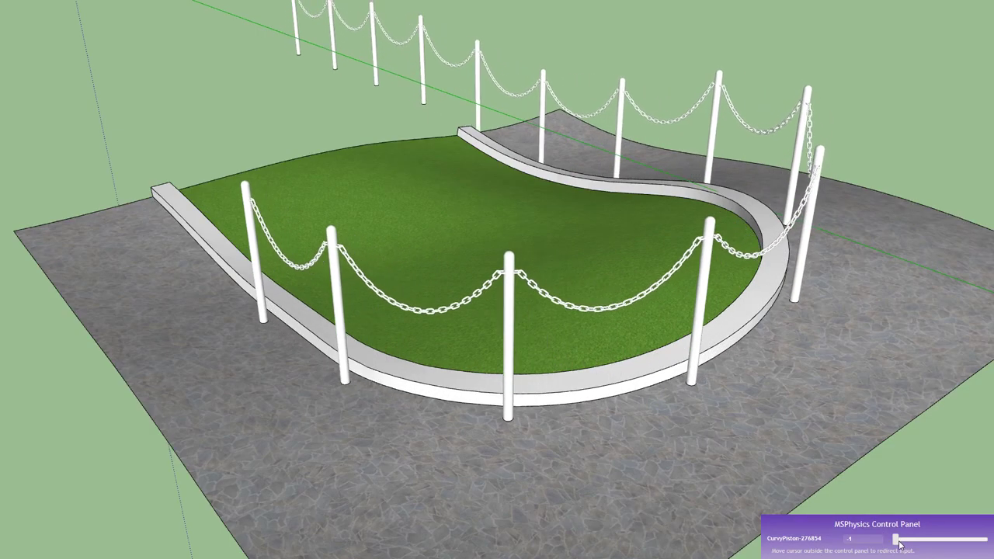
- During the simulation, slide the CurvyPiston controller from -1 to 0 so the posts shift along the curb
left_click_drag(897, 544, 941, 538)
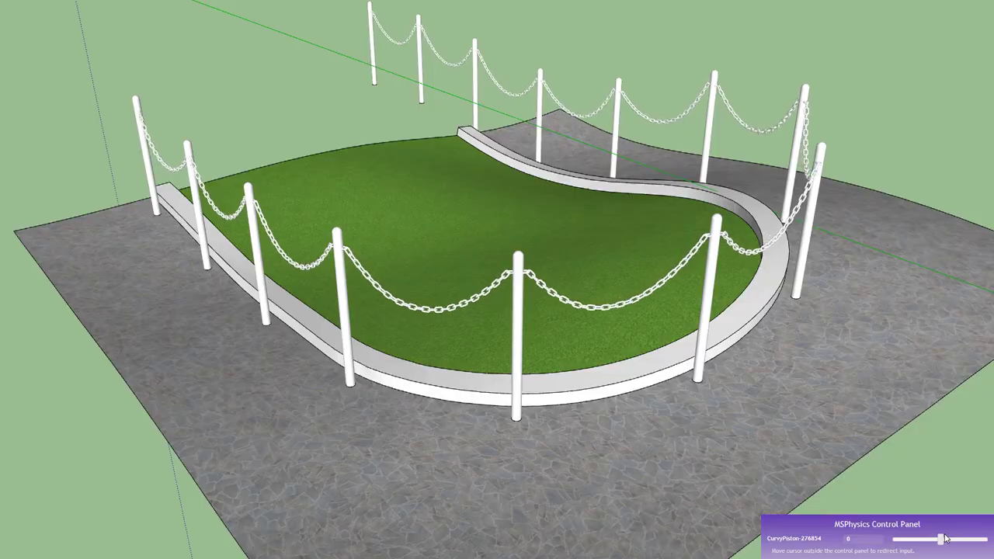
scroll(496, 161, "up", 3)
scroll(484, 160, "up", 5)
- Turn the whole chain link into a component
scroll(424, 148, "up", 2)
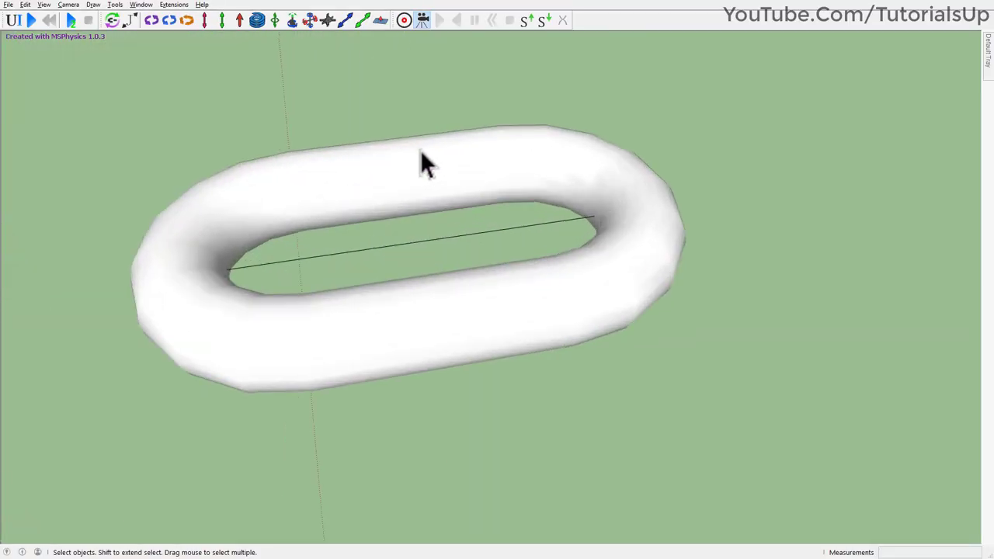
triple_click(420, 150)
right_click(420, 150)
left_click(489, 227)
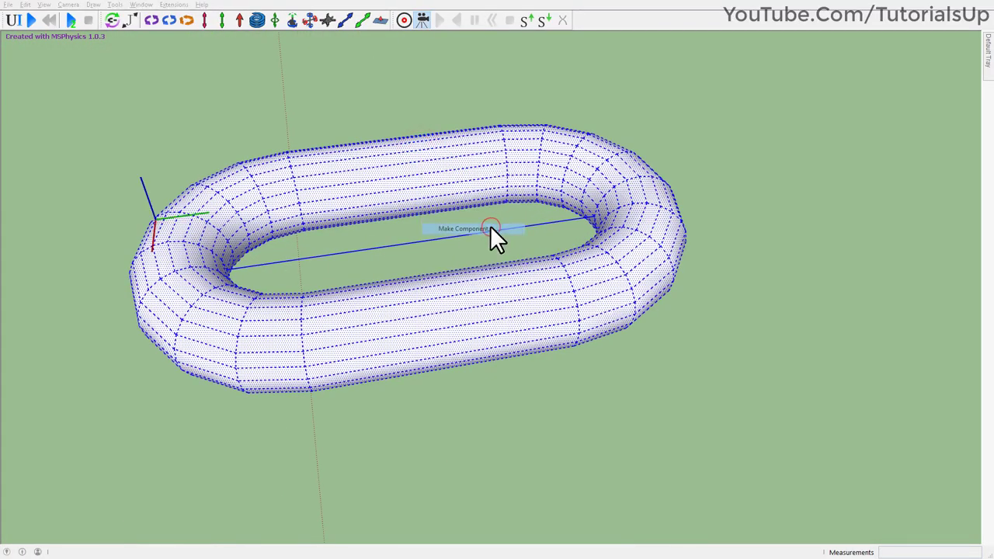
left_click(510, 347)
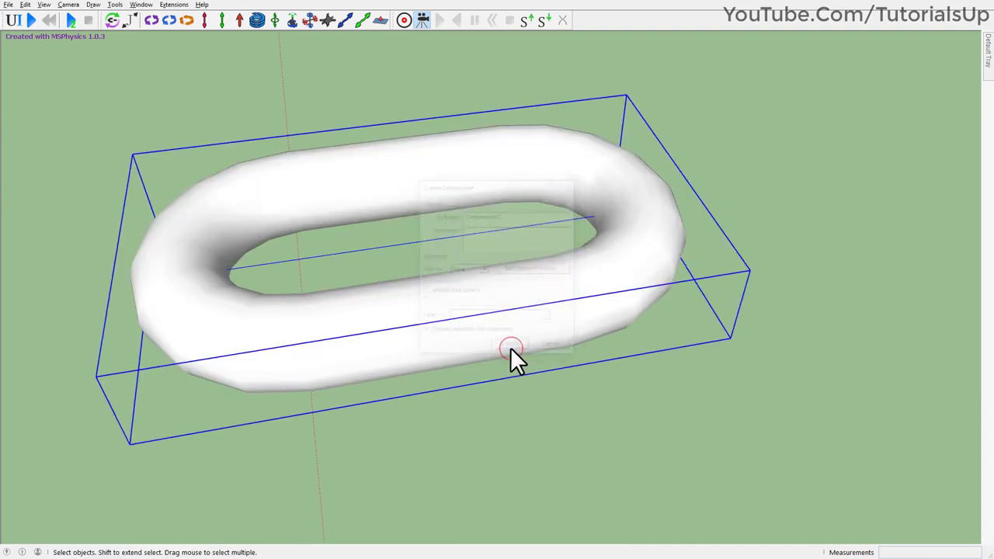
- Copy the chain link to a spot beside the original
key("m")
mouse_move(510, 355)
middle_mouse_down()
mouse_move(539, 288)
mouse_move(361, 284)
mouse_move(453, 166)
middle_mouse_up()
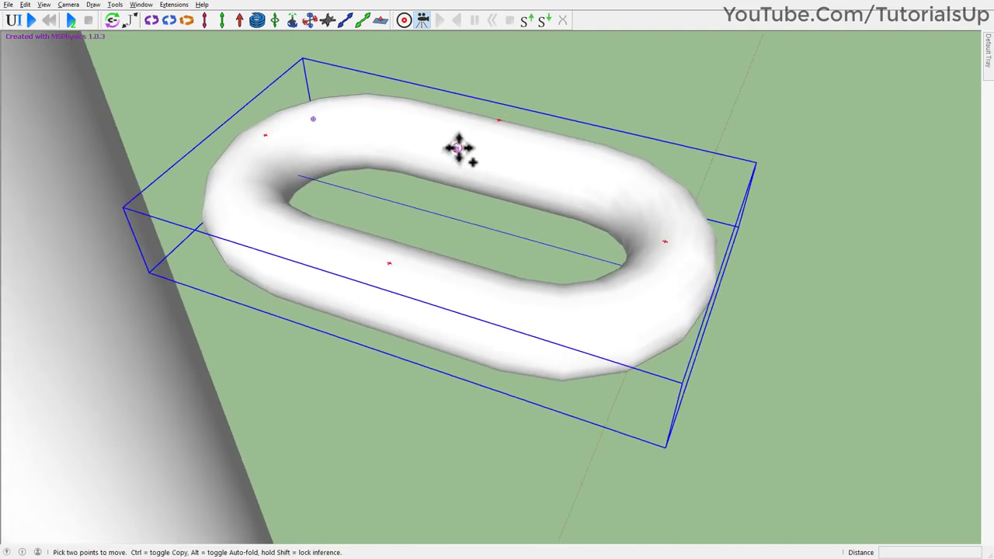
left_click(455, 149)
key("ctrl")
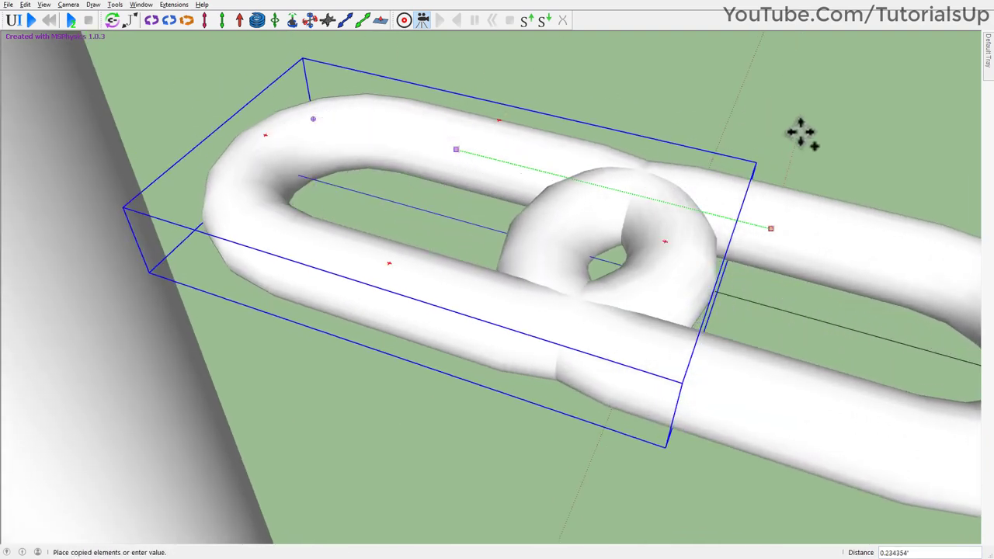
left_click(816, 146)
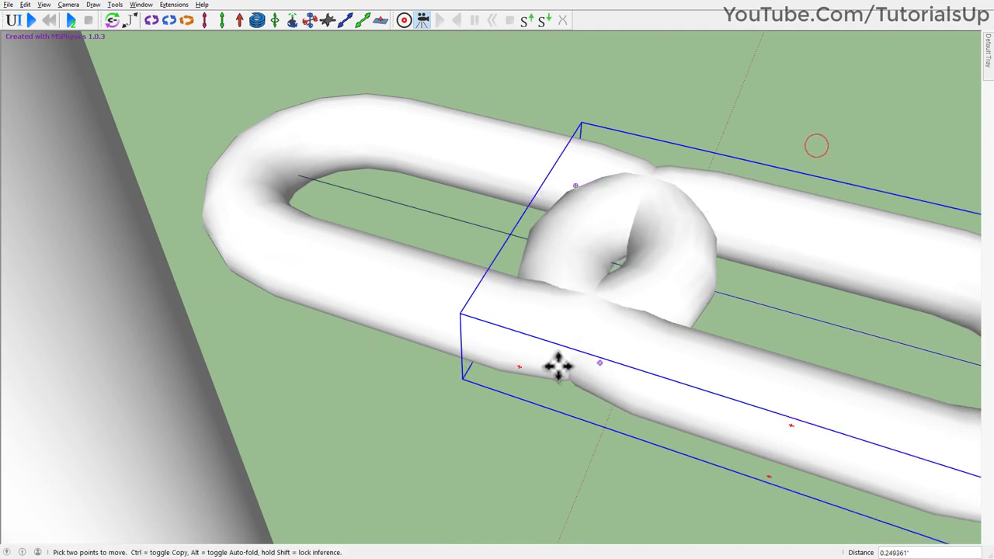
- Rotate the copied link 90° upright so it interlocks with the first
scroll(558, 367, "down", 3)
mouse_move(550, 306)
middle_mouse_down()
mouse_move(333, 155)
mouse_move(856, 353)
middle_mouse_up()
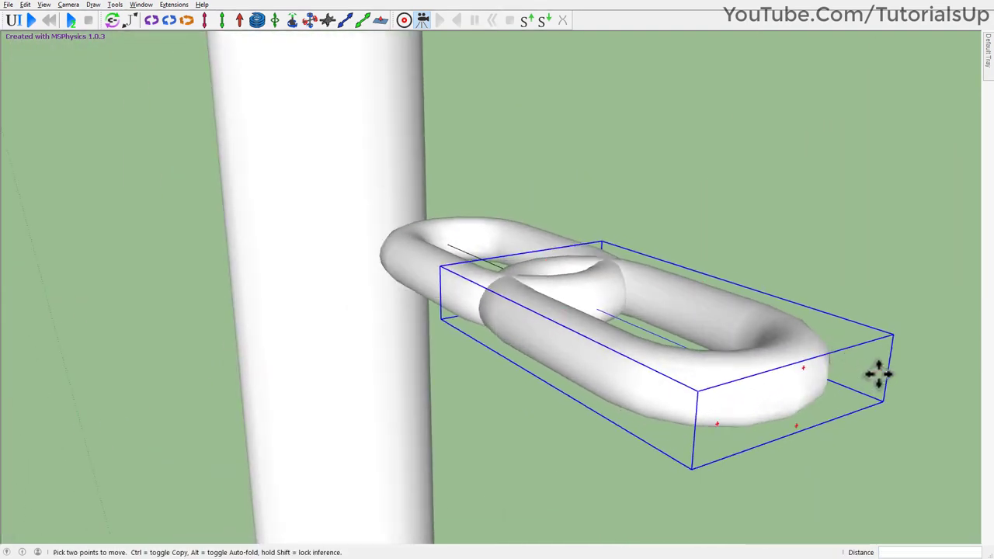
left_click(871, 375)
type("90")
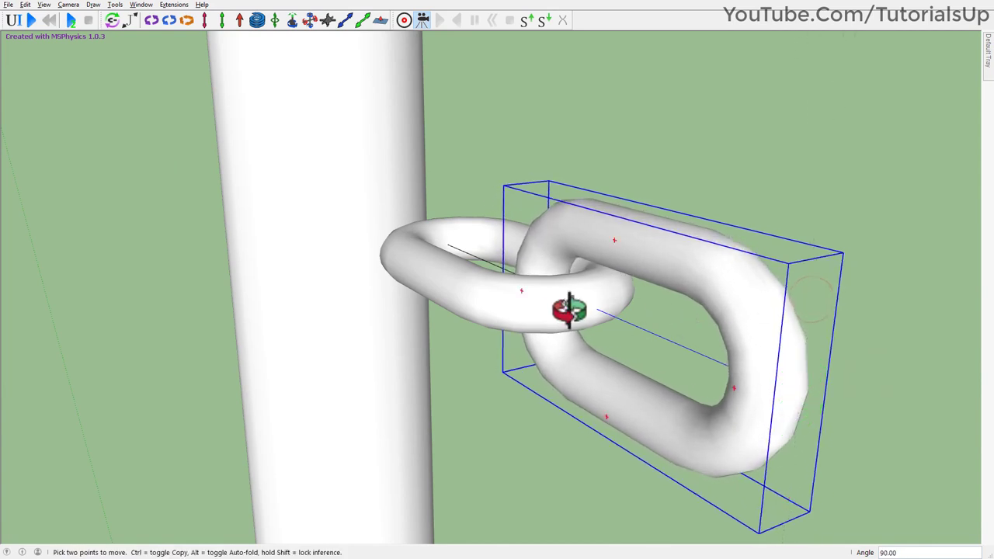
middle_click_drag(569, 309, 794, 442)
scroll(539, 260, "up", 5)
middle_click_drag(562, 288, 612, 362)
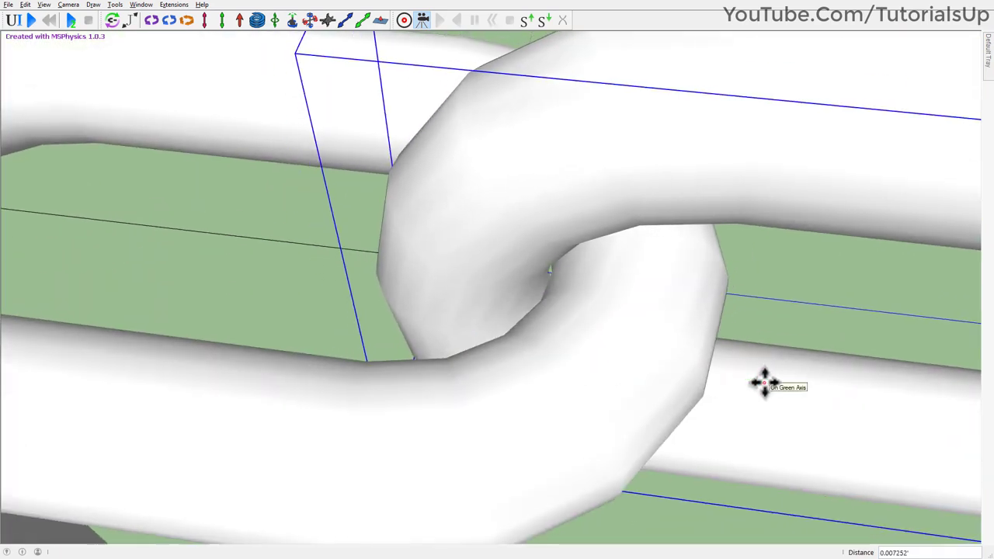
scroll(378, 365, "down", 4)
scroll(378, 368, "down", 3)
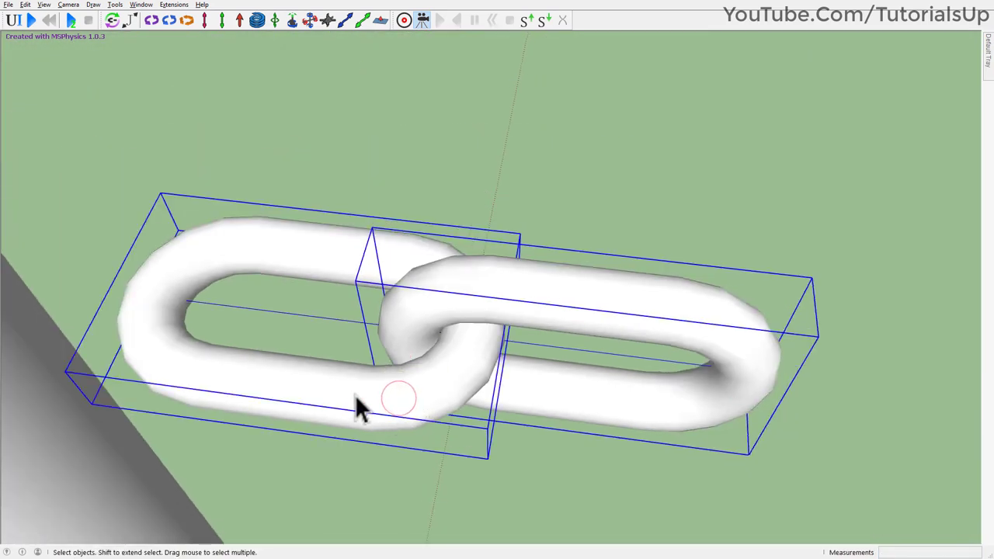
- Copy the interlocked pair of links along the green axis
scroll(365, 411, "down", 3)
key("m")
key("ctrl")
left_click(554, 355)
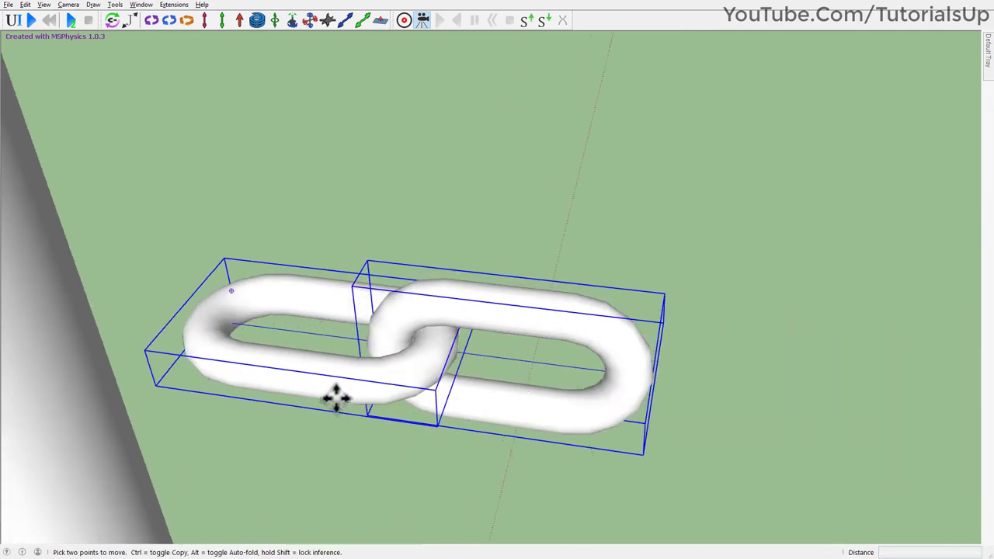
left_click(312, 385)
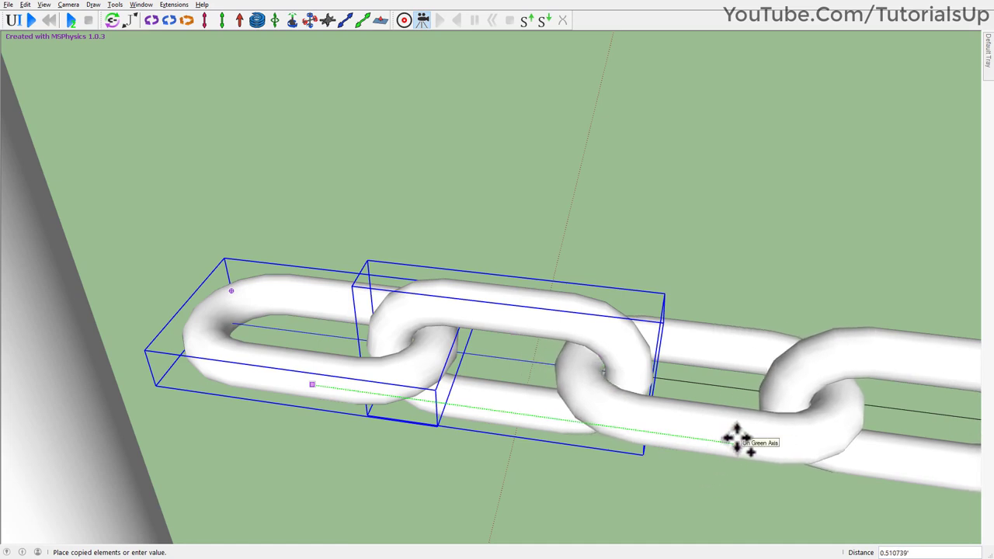
left_click(736, 438)
- Repeat the copied pair 15 times (15x) to build a long straight chain
scroll(200, 365, "down", 3)
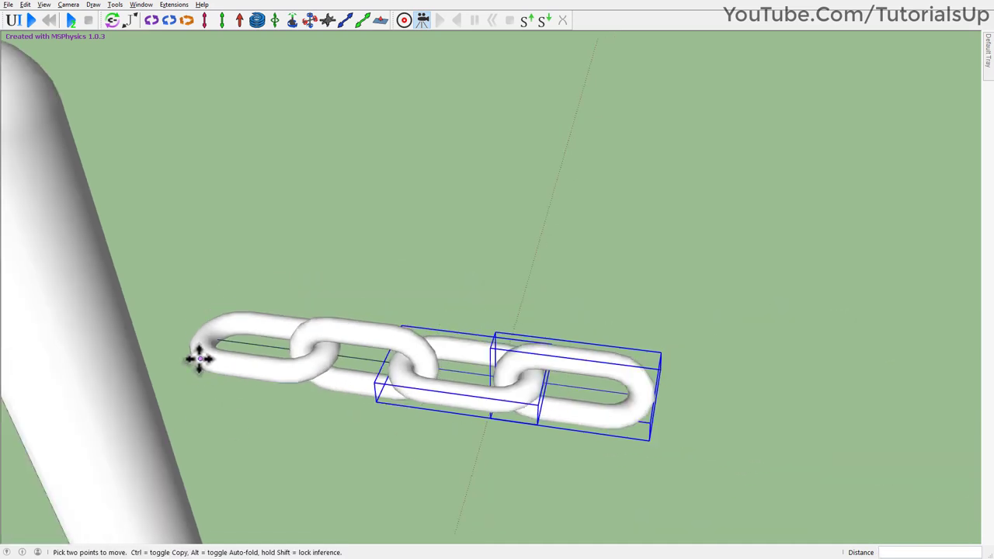
scroll(197, 357, "down", 3)
scroll(199, 358, "down", 3)
type("15")
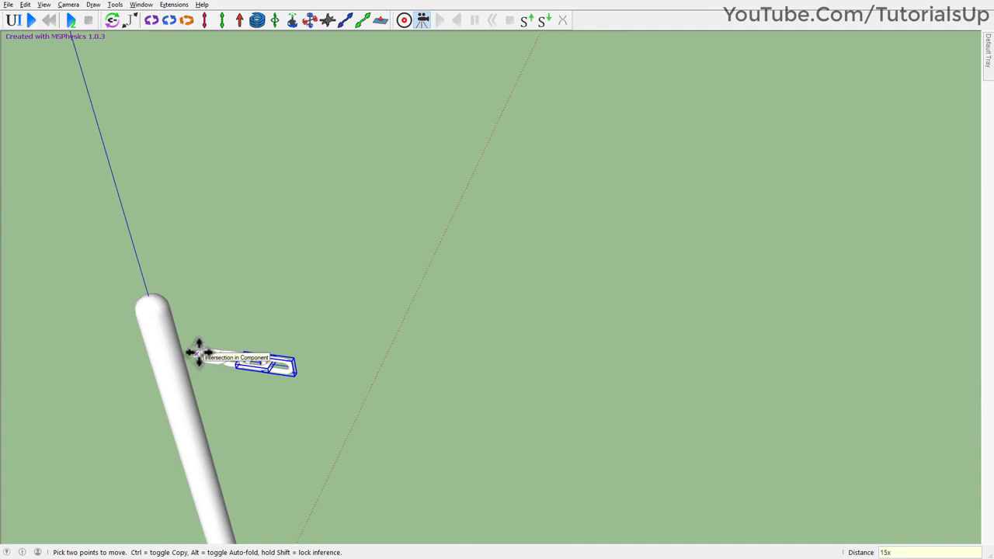
key("Return")
left_click_drag(581, 371, 406, 284)
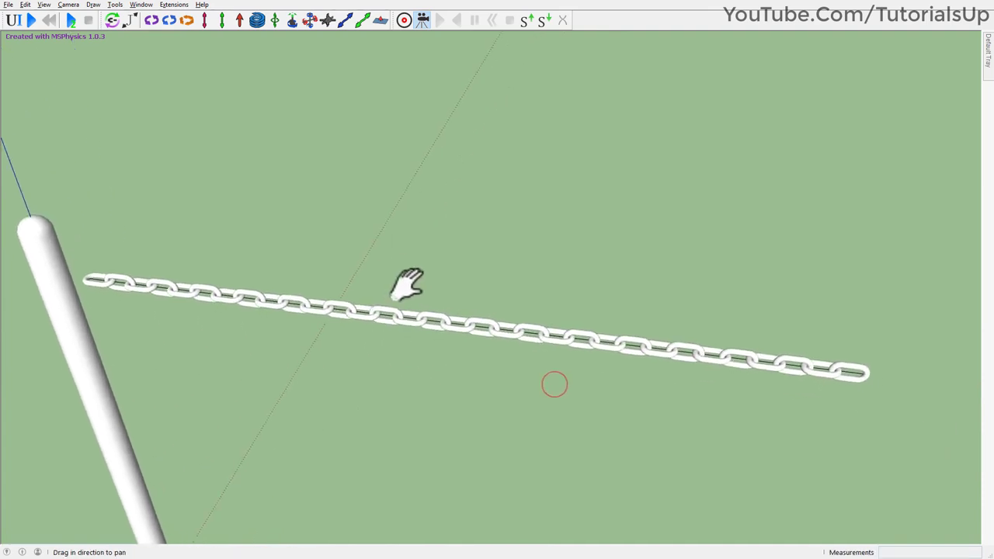
scroll(757, 371, "up", 3)
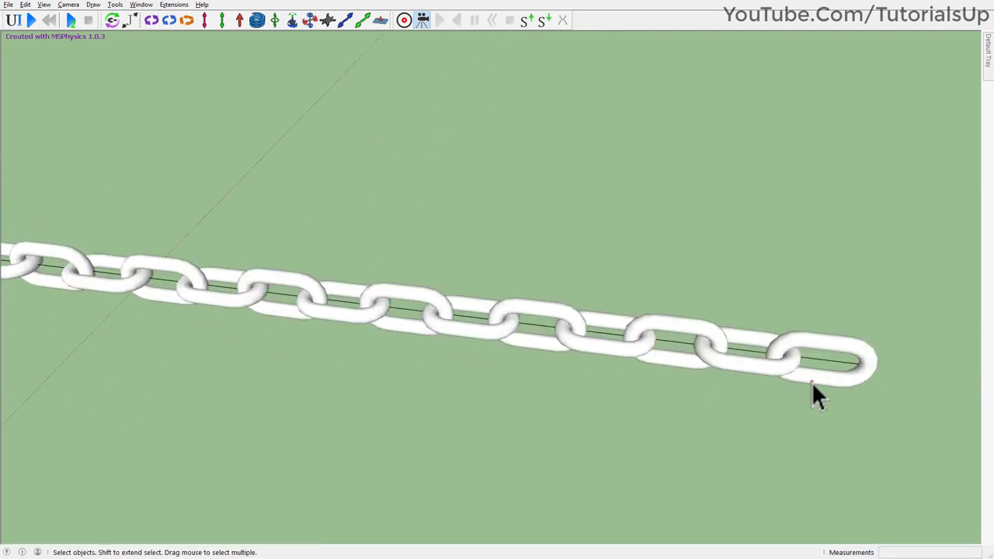
scroll(811, 381, "down", 2)
left_click_drag(221, 317, 753, 359)
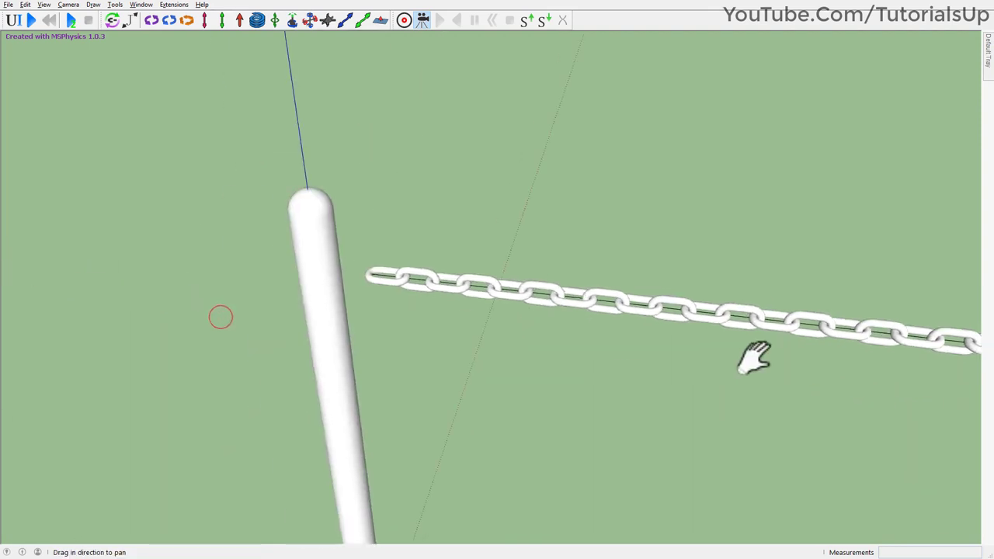
scroll(365, 281, "up", 2)
middle_click_drag(383, 277, 650, 318)
- Add an MSPhysics ball-and-socket joint where the first two chain links meet
key("space")
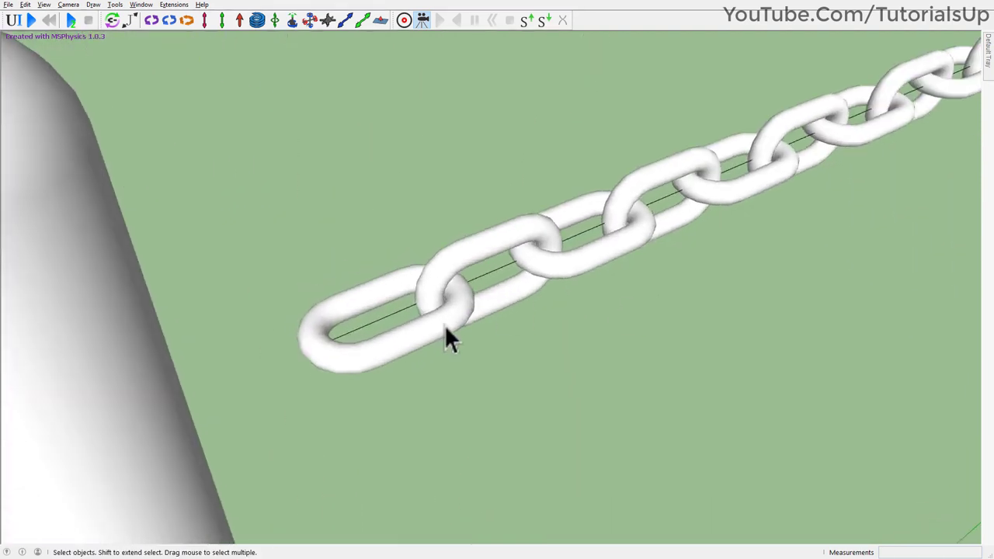
left_click(444, 324)
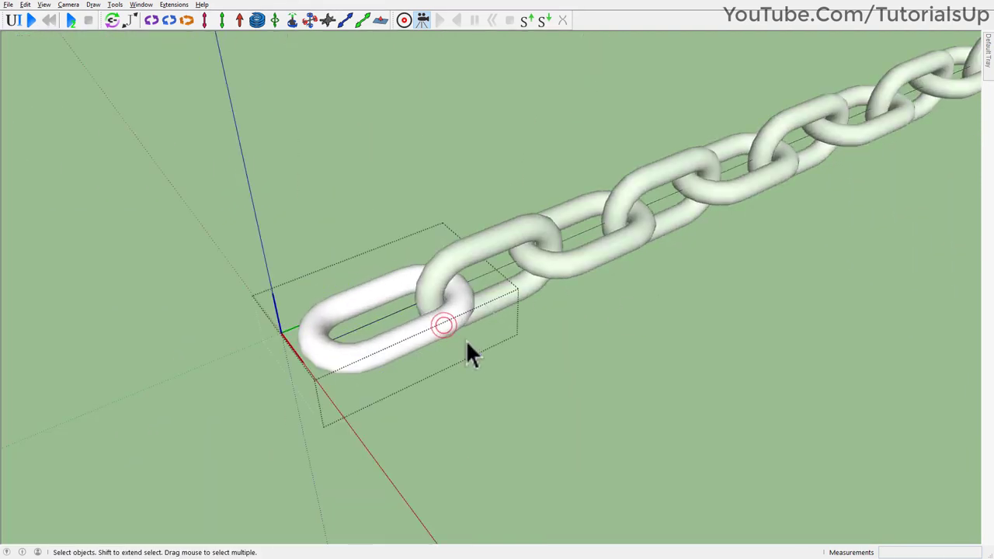
left_click(292, 20)
scroll(435, 295, "up", 5)
scroll(423, 298, "up", 3)
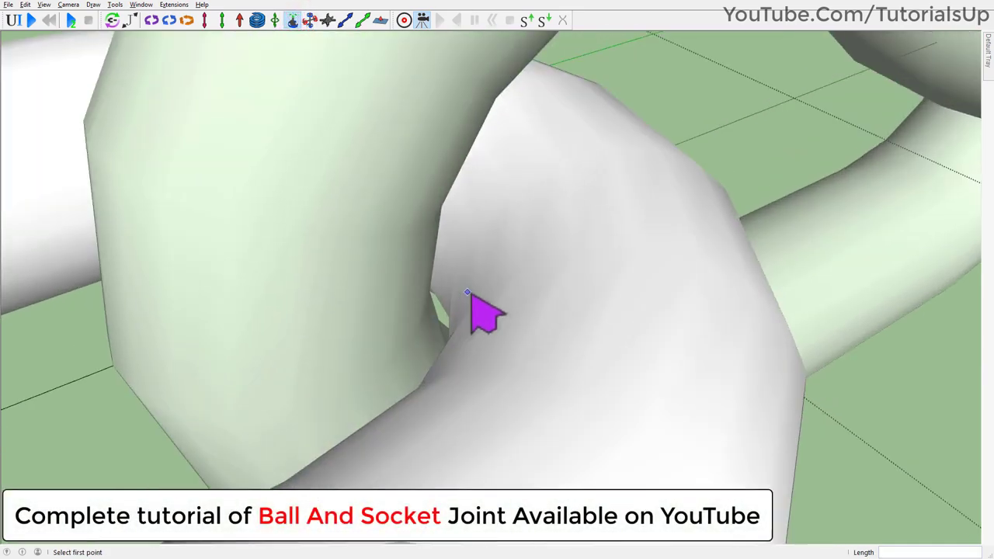
mouse_move(459, 295)
middle_mouse_down()
mouse_move(443, 311)
mouse_move(372, 234)
mouse_move(355, 271)
mouse_move(465, 231)
middle_mouse_up()
scroll(438, 299, "up", 2)
scroll(372, 237, "up", 2)
scroll(482, 210, "up", 1)
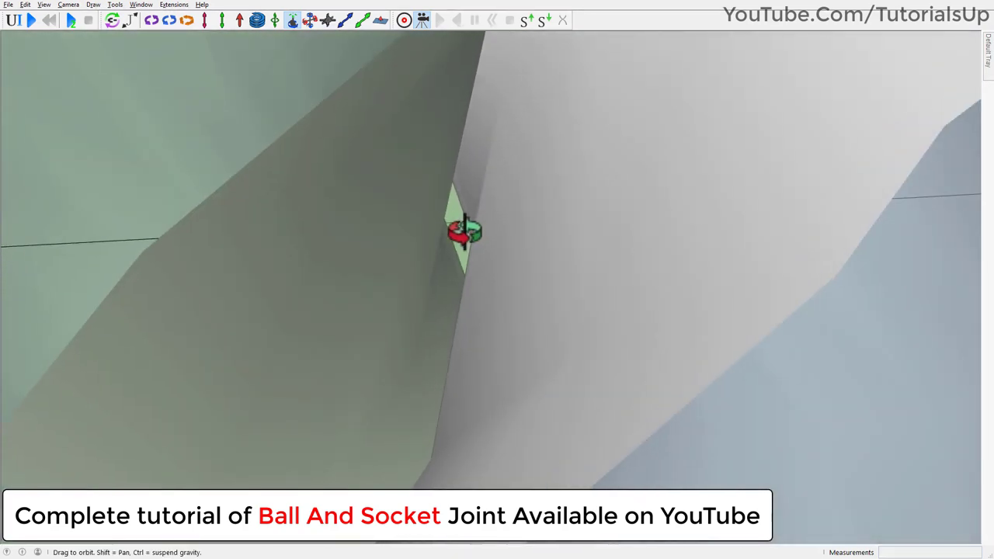
left_click(458, 223)
- Scale all 31 joints down to 0.25 and dismiss the confirmation message
scroll(532, 233, "down", 2)
scroll(532, 233, "down", 2)
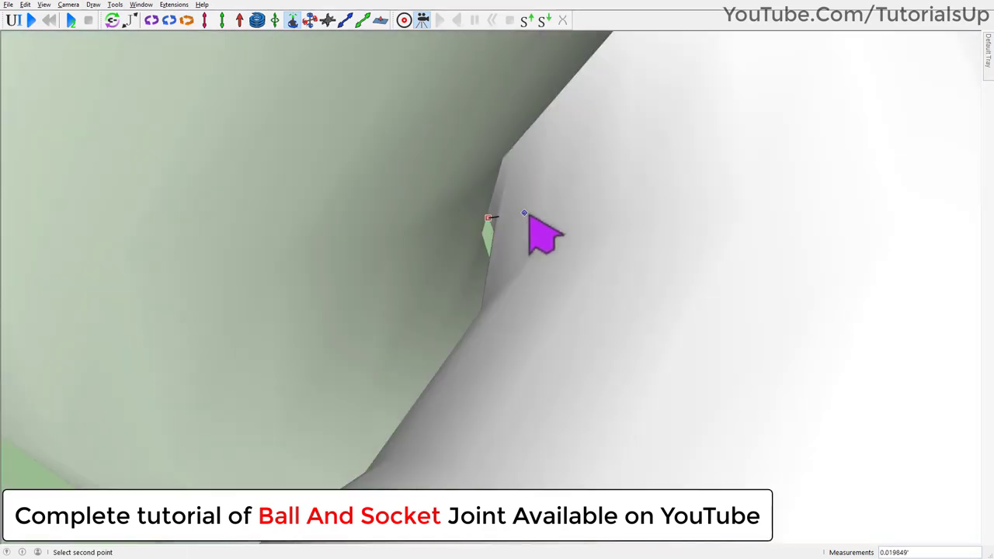
scroll(532, 233, "down", 3)
scroll(528, 222, "down", 1)
scroll(326, 280, "down", 5)
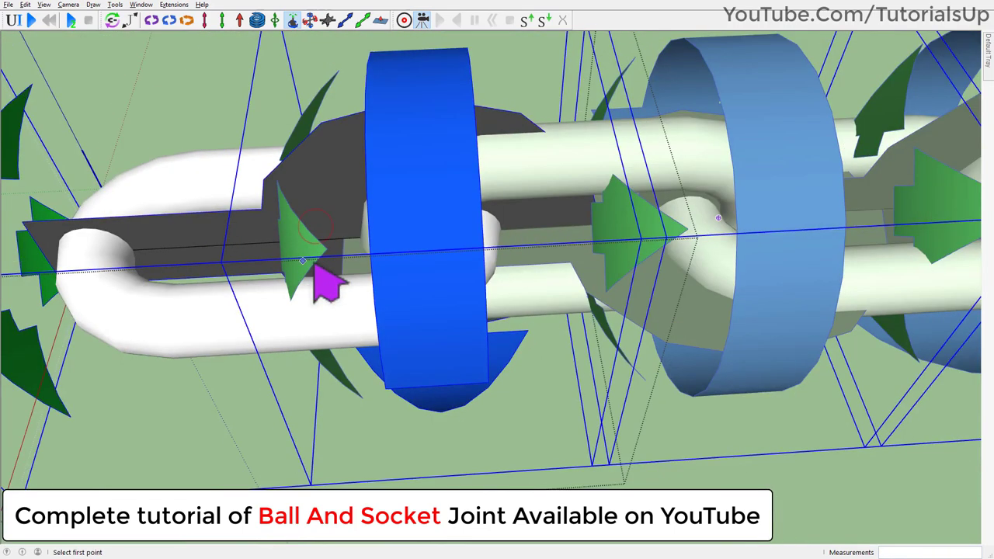
mouse_move(326, 282)
middle_mouse_down()
mouse_move(422, 243)
mouse_move(371, 146)
middle_mouse_up()
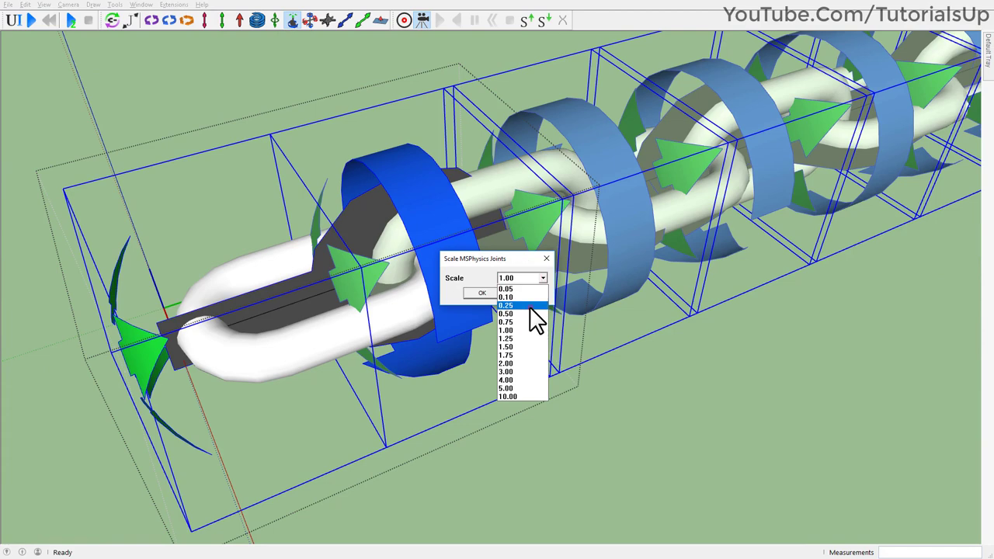
left_click(489, 291)
left_click(541, 305)
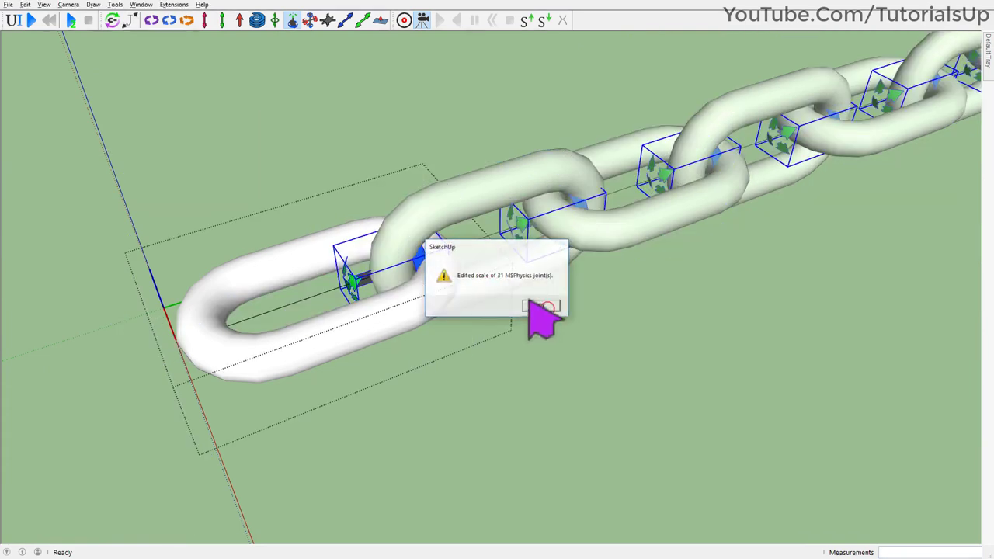
left_click(607, 351)
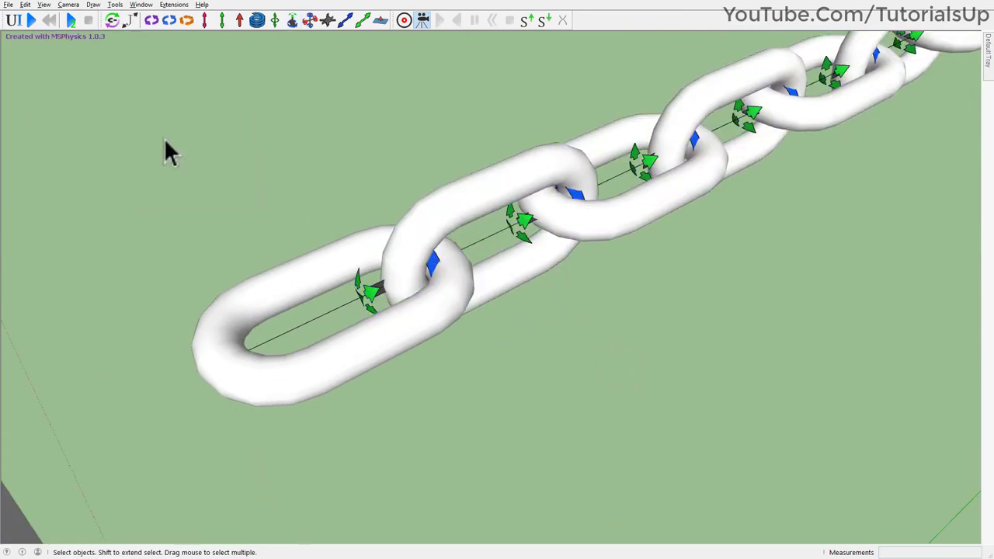
- Connect the joint to its neighbouring link, applying Yes to all alike joints
left_click(113, 20)
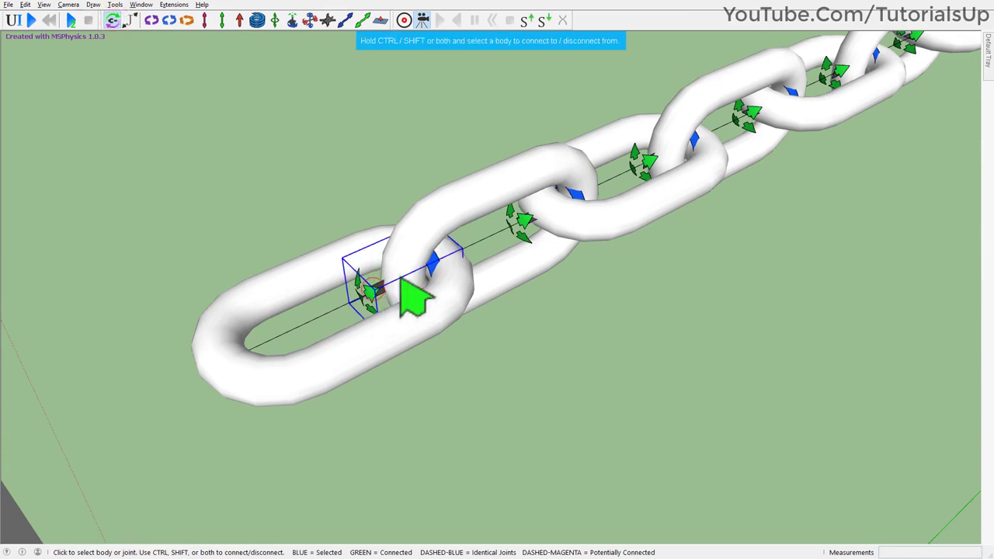
left_click(481, 194)
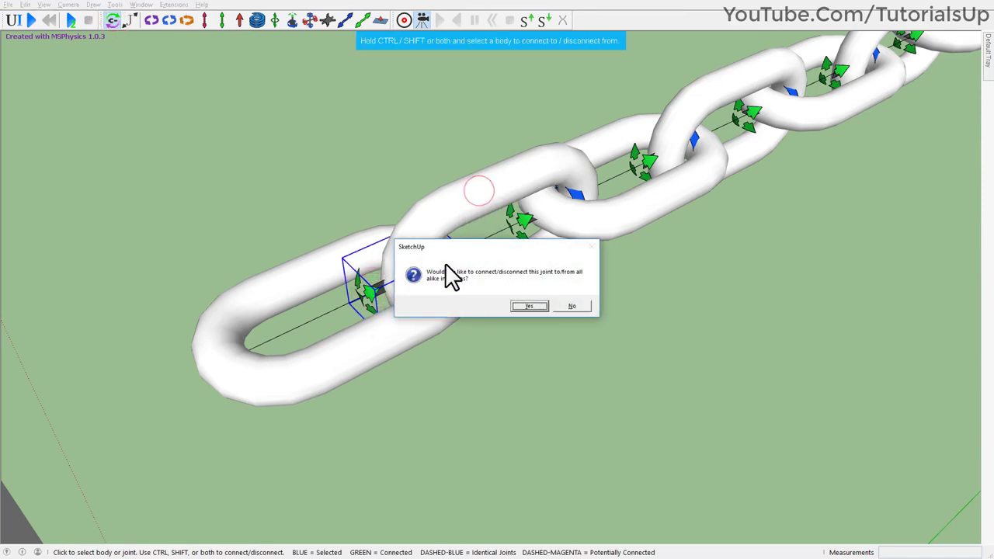
left_click(527, 307)
scroll(388, 344, "down", 2)
scroll(378, 377, "down", 3)
scroll(378, 377, "down", 3)
scroll(377, 377, "down", 2)
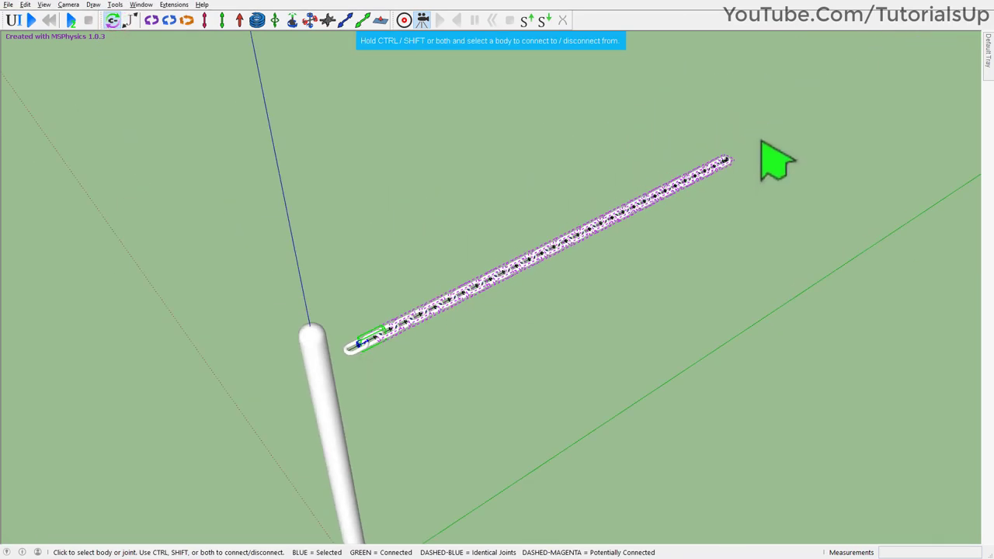
scroll(722, 194, "up", 3)
scroll(444, 336, "up", 4)
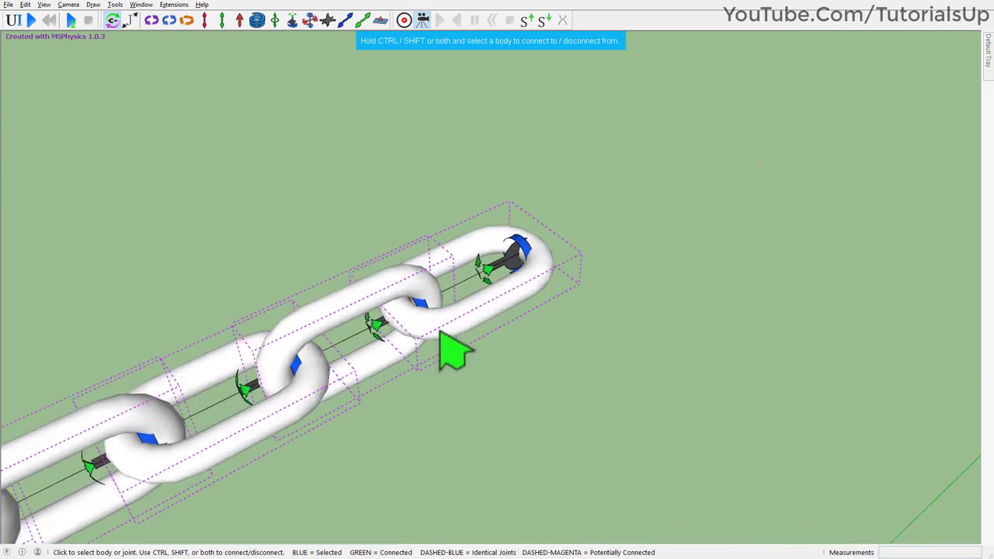
- Make the end link unique and erase the joint inside it
left_click(380, 300)
left_click(498, 269)
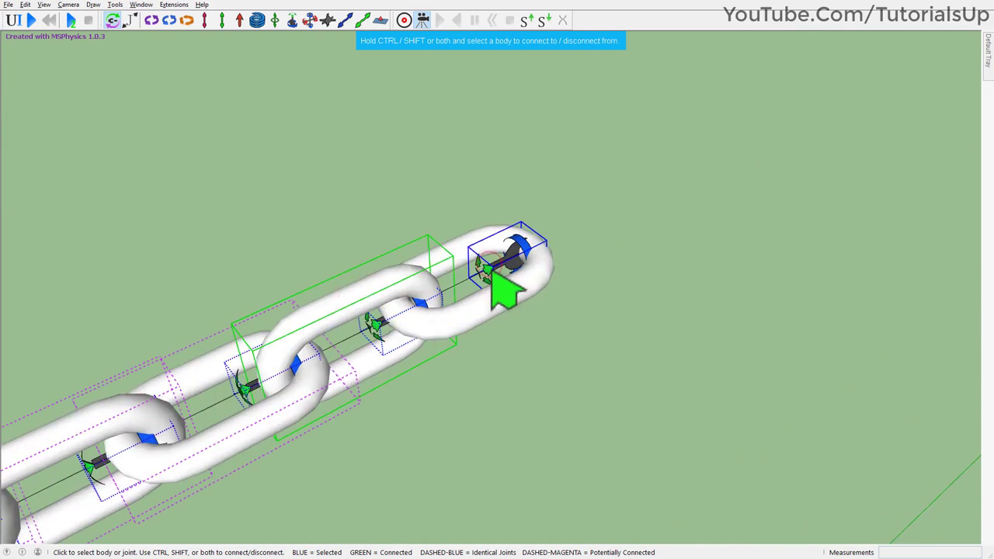
key("space")
right_click(501, 267)
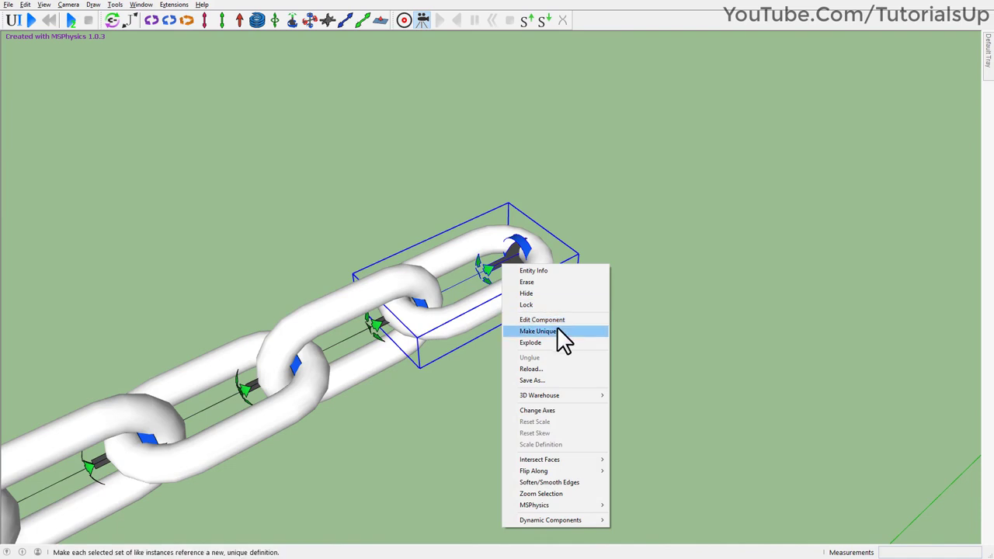
left_click(556, 327)
double_click(511, 267)
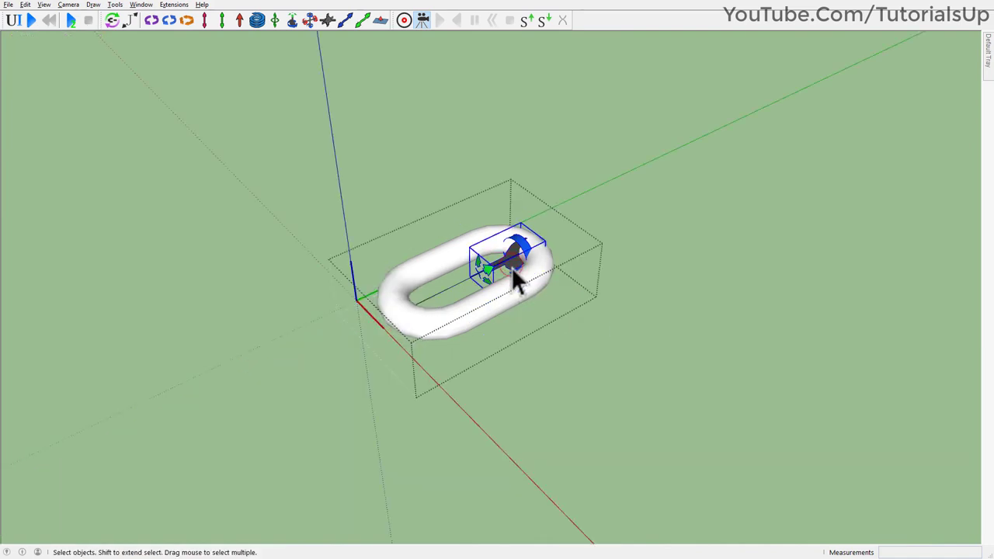
right_click(511, 266)
left_click(561, 284)
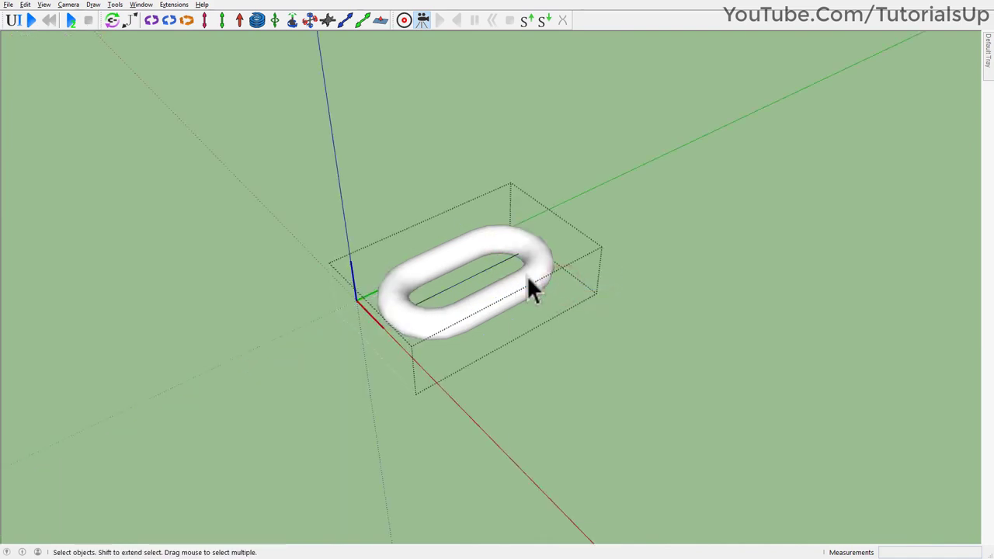
key("Escape")
- Inspect the first and last chain links by opening each for editing
scroll(535, 268, "down", 5)
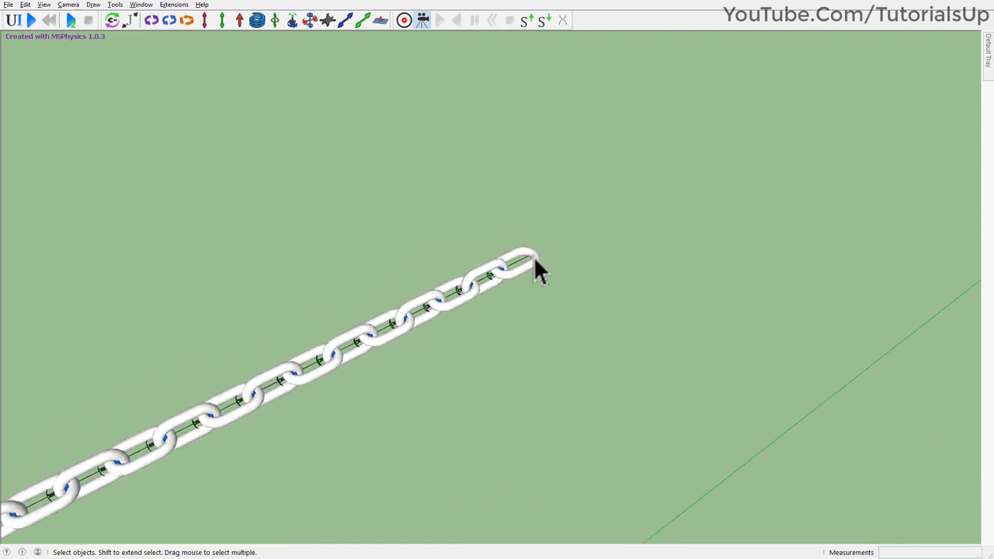
mouse_move(267, 399)
middle_mouse_down("shift")
mouse_move(543, 232)
mouse_move(314, 345)
middle_mouse_up("shift")
scroll(233, 366, "up", 1)
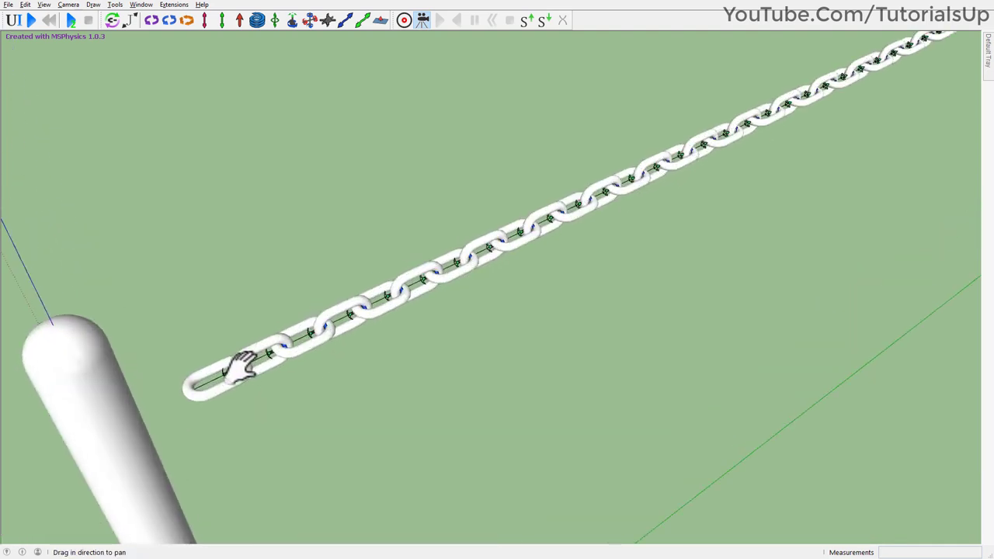
scroll(248, 365, "up", 2)
scroll(268, 380, "up", 2)
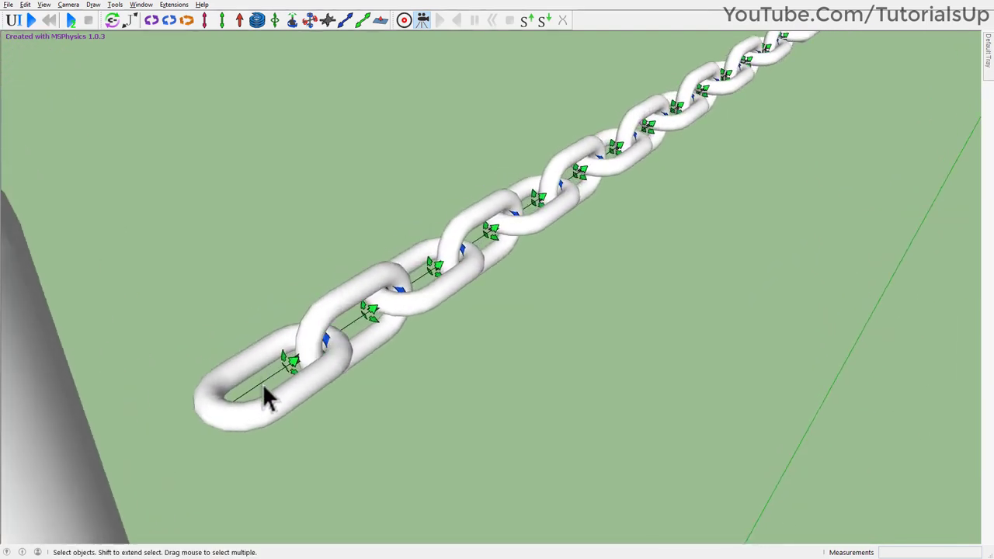
double_click(264, 398)
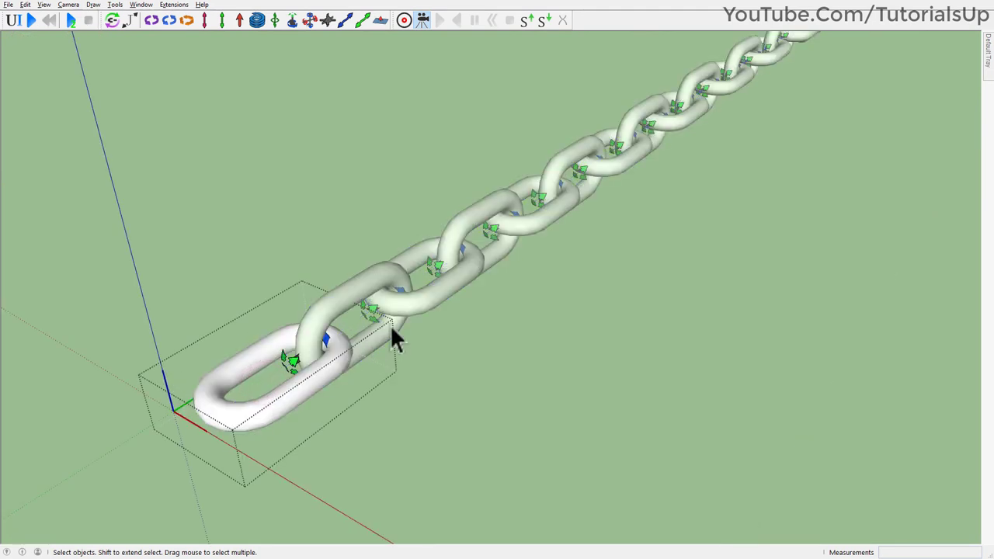
scroll(392, 340, "down", 3)
middle_click_drag(362, 293, 101, 395, "shift")
scroll(100, 395, "down", 1)
scroll(633, 260, "up", 3)
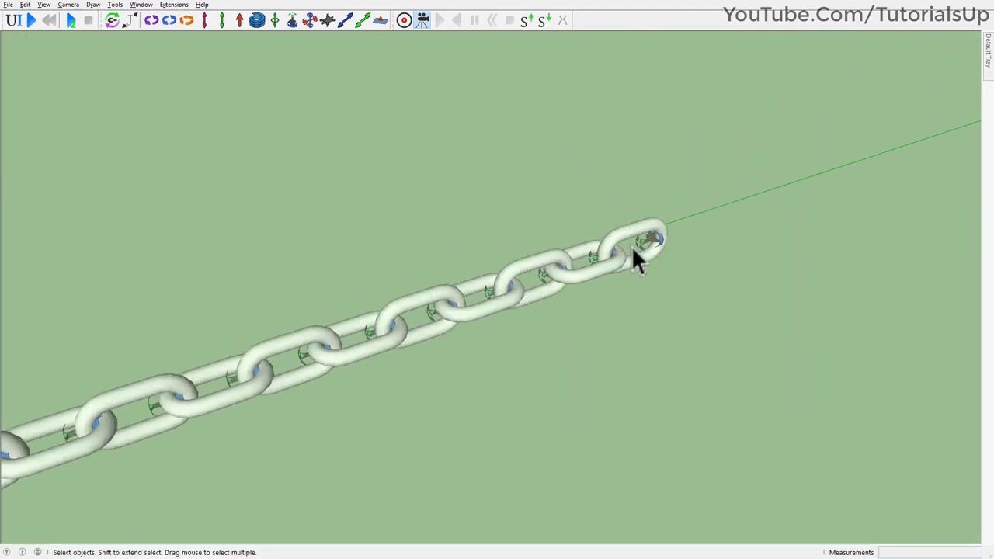
double_click(681, 236)
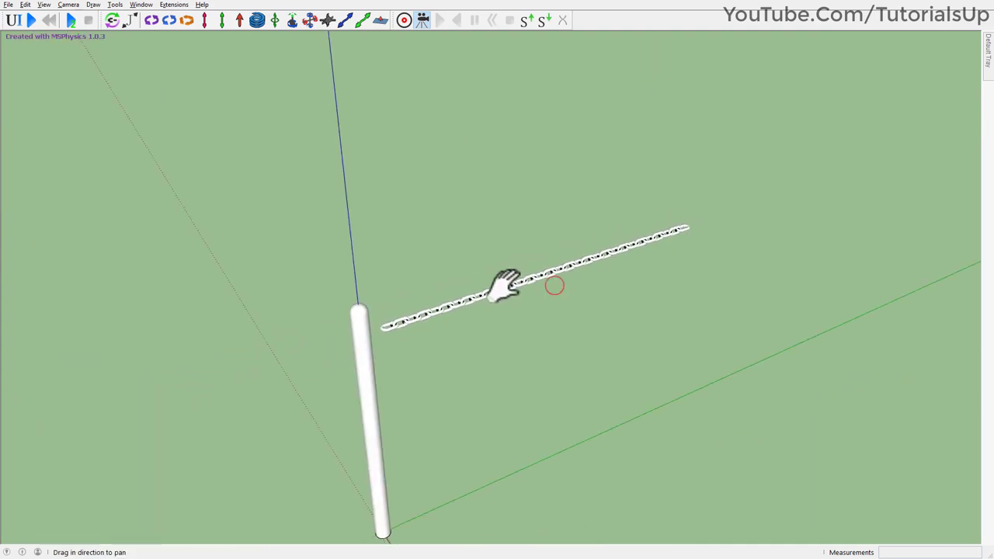
mouse_move(499, 284)
middle_mouse_down("shift")
mouse_move(417, 321)
mouse_move(127, 406)
mouse_move(288, 228)
mouse_move(353, 233)
mouse_move(324, 225)
middle_mouse_up("shift")
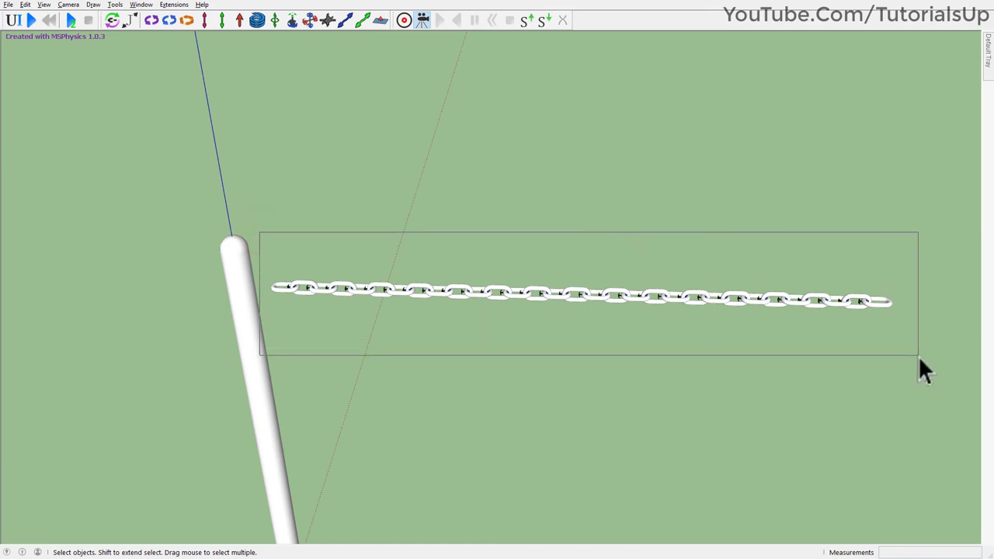
- Slide the whole chain along the green axis until its first link meets the pole
left_click_drag(917, 355, 918, 356)
middle_click_drag(918, 356, 743, 505)
scroll(284, 177, "up", 2)
scroll(293, 185, "up", 2)
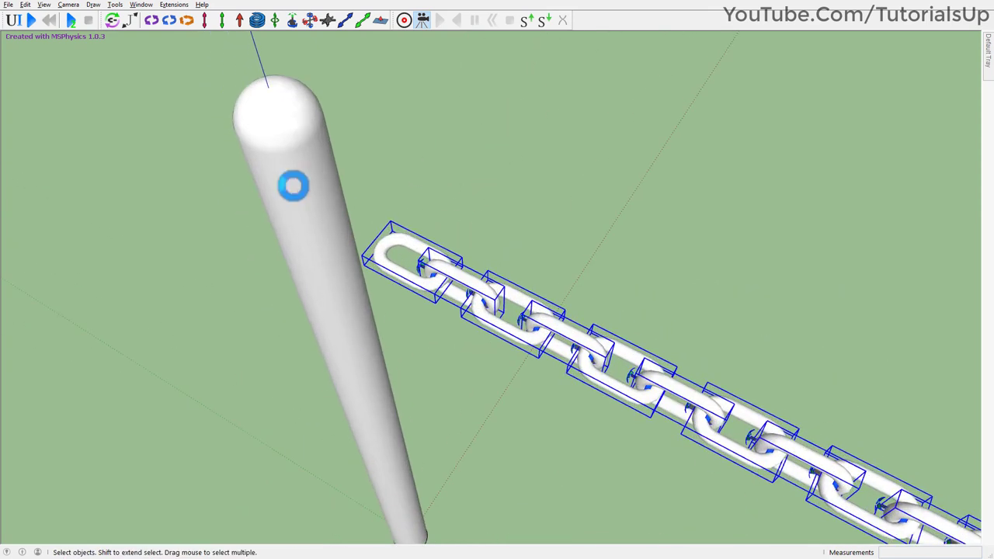
middle_click_drag(293, 185, 397, 165)
left_click(633, 232)
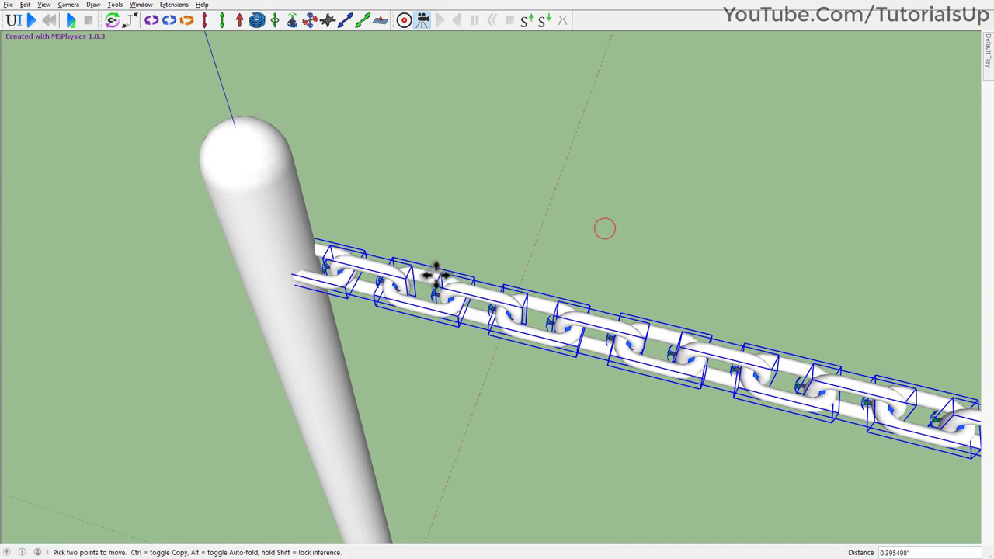
scroll(344, 267, "down", 3)
scroll(399, 222, "down", 2)
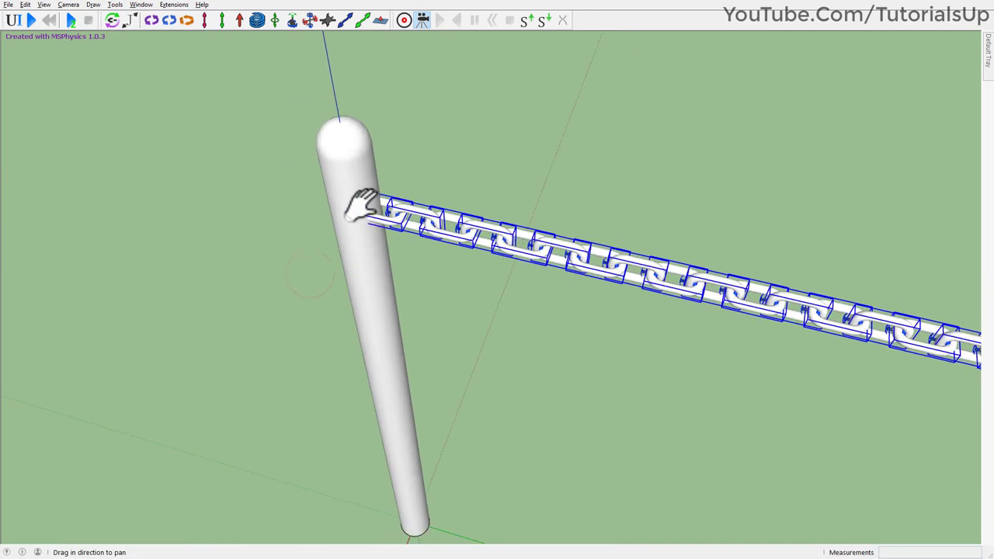
scroll(392, 198, "down", 1)
left_click(386, 168)
- Turn the pole into a component
right_click(386, 168)
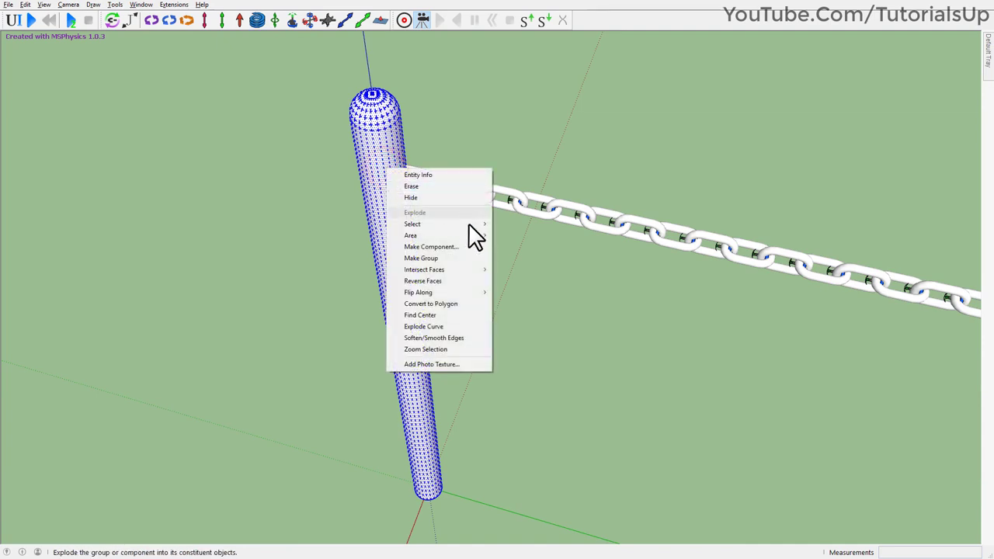
left_click(463, 247)
left_click(514, 346)
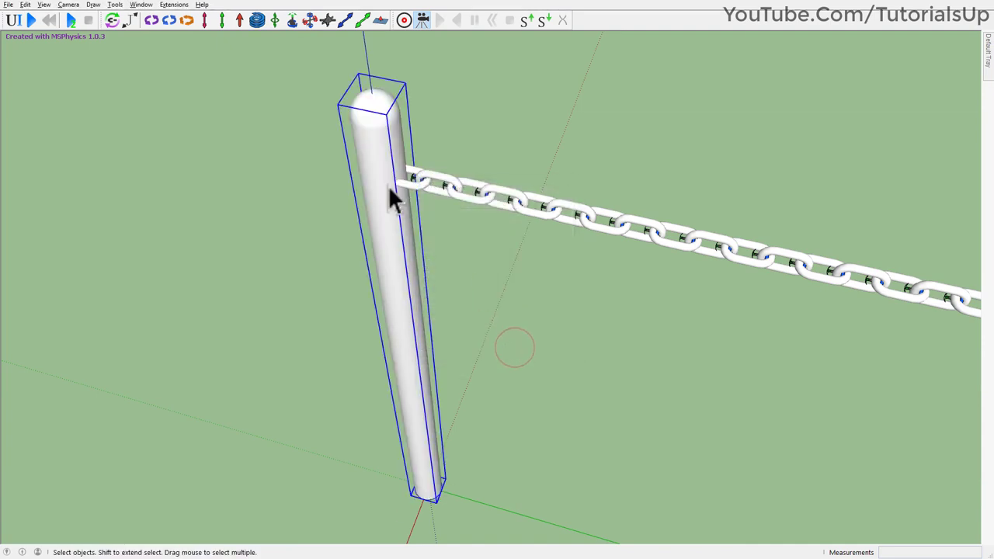
scroll(399, 211, "down", 2)
scroll(406, 215, "up", 2)
scroll(401, 207, "up", 2)
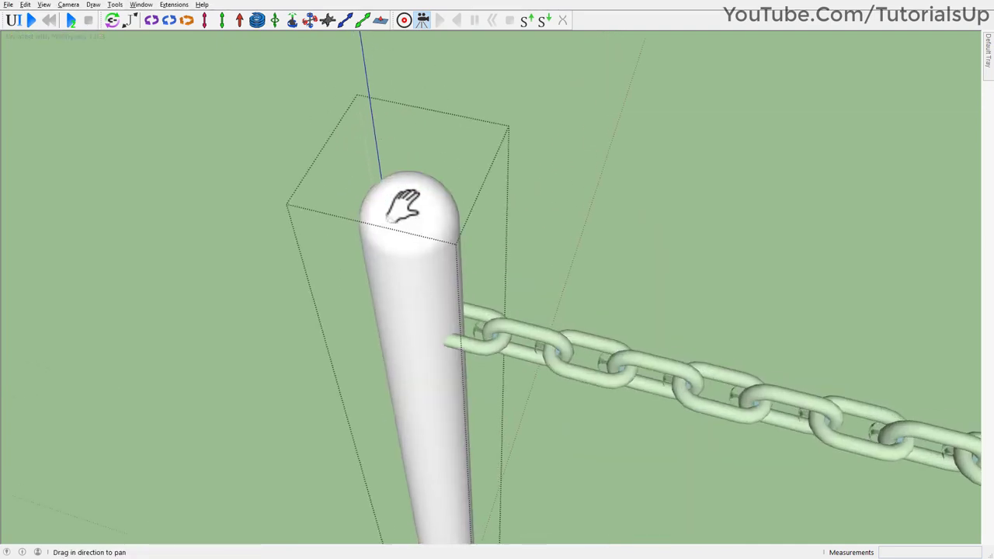
scroll(407, 194, "up", 1)
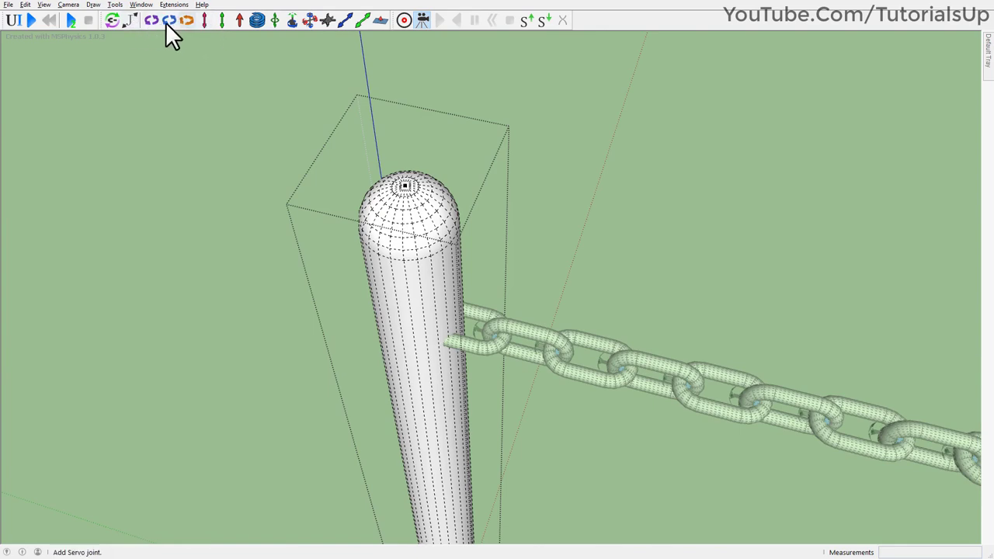
- Place an MSPhysics fixed joint on the top of the pole
left_click(327, 20)
scroll(414, 190, "up", 1)
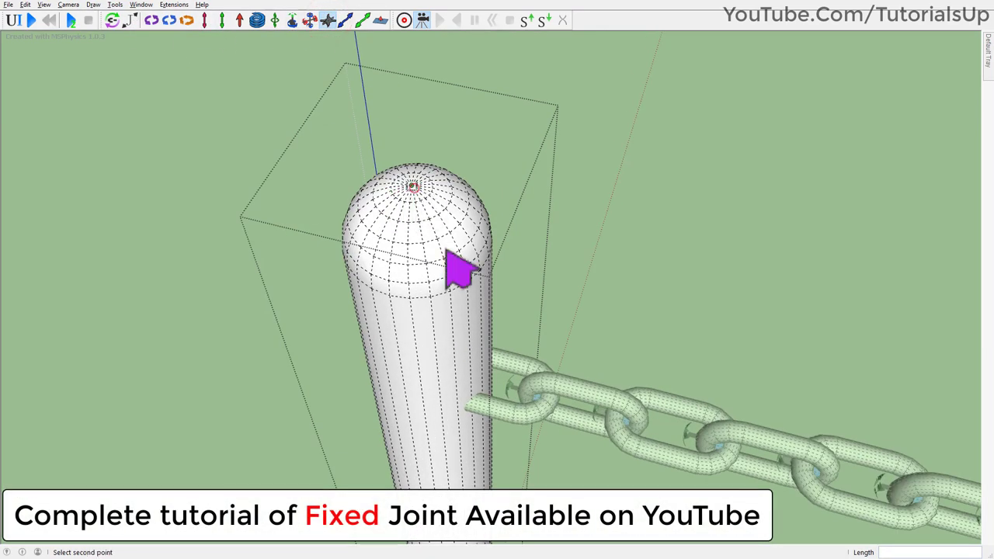
middle_click_drag(448, 252, 419, 86)
left_click(420, 116)
scroll(419, 117, "down", 2)
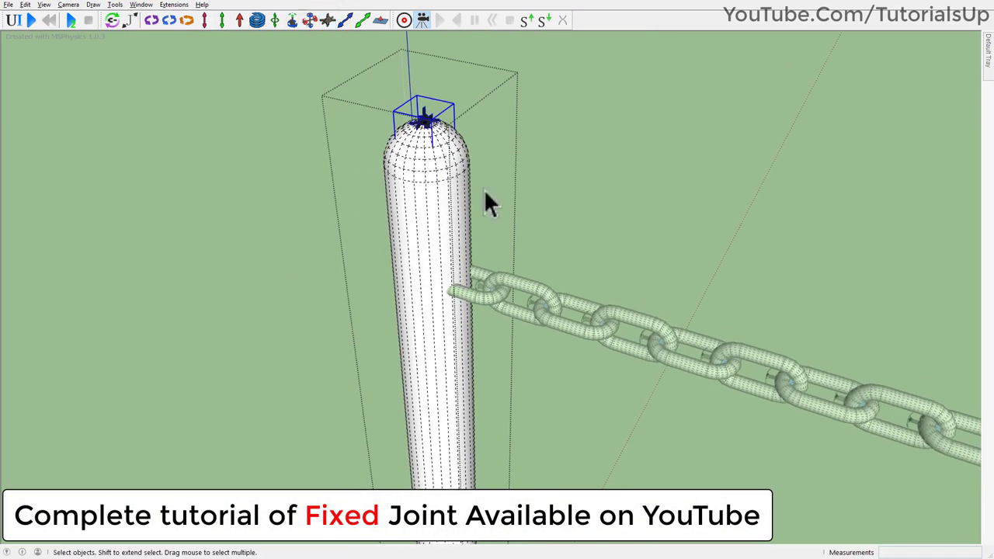
key("space")
scroll(441, 192, "up", 1)
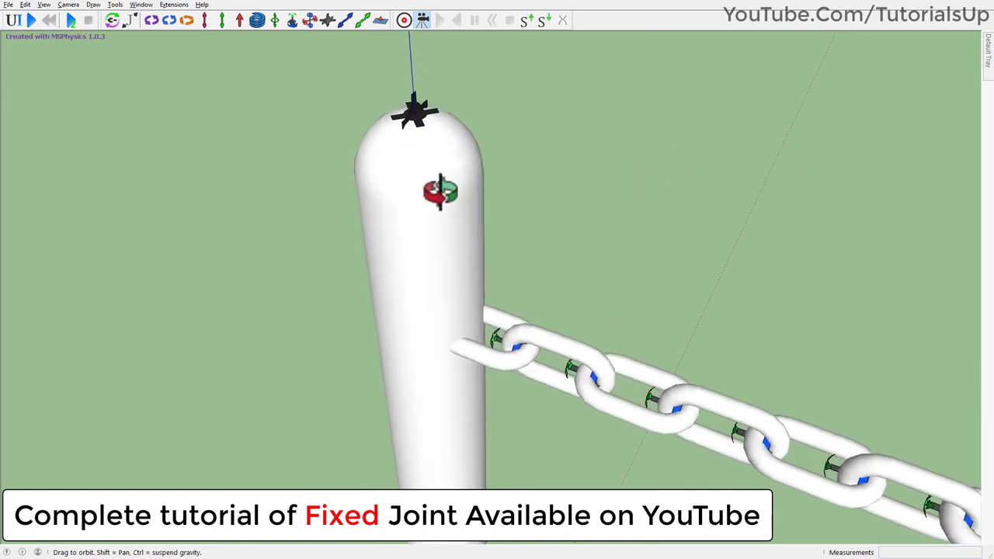
- Connect the chain's far-end joint to the last link
left_click(111, 20)
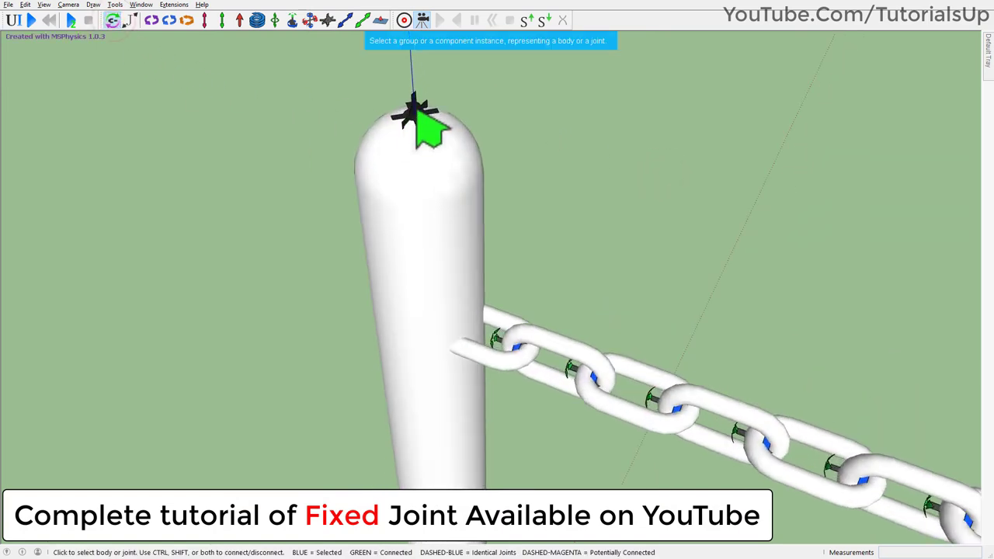
scroll(401, 232, "down", 3)
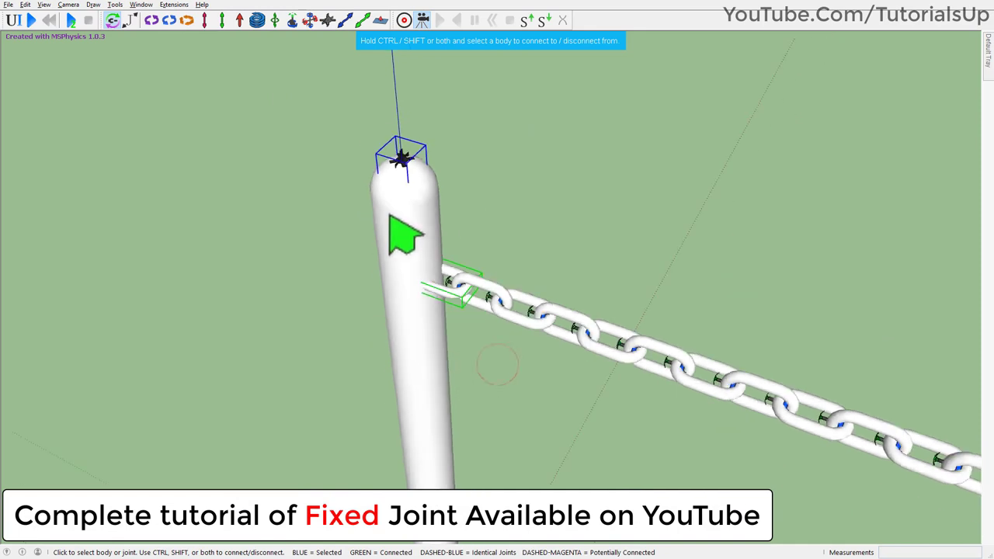
scroll(402, 233, "down", 2)
scroll(410, 239, "down", 2)
middle_click_drag(410, 240, 683, 229, "shift")
scroll(683, 231, "up", 3)
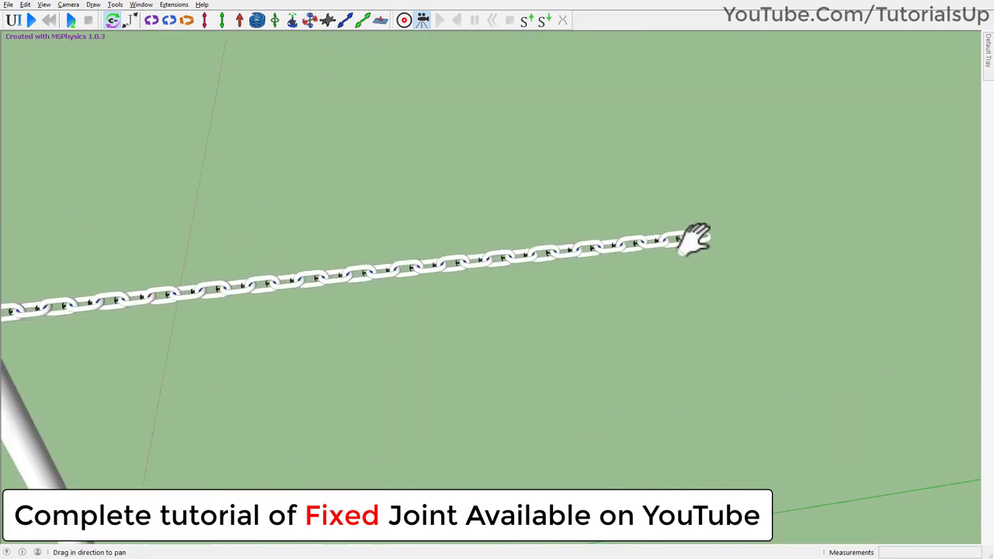
scroll(599, 277, "up", 2)
middle_click_drag(598, 277, 388, 317, "shift")
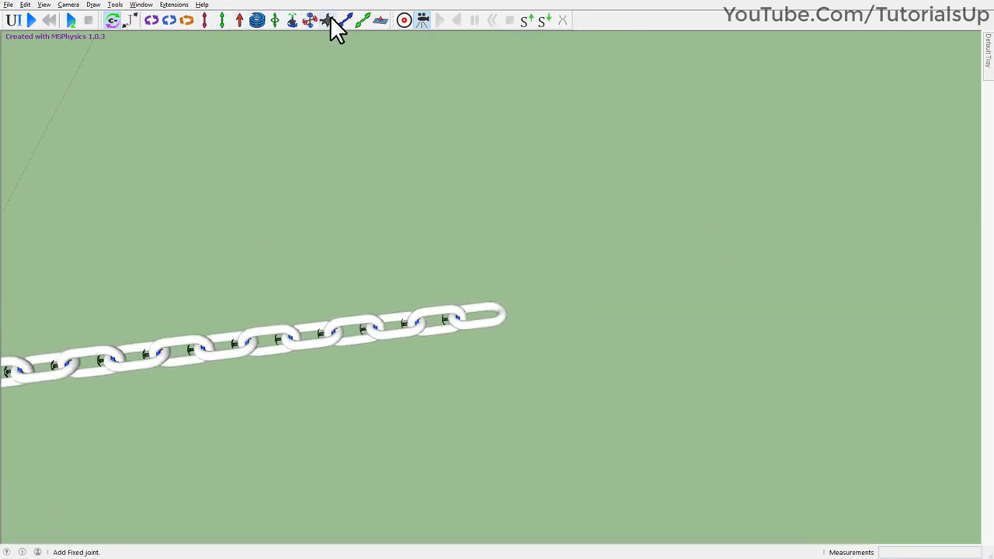
scroll(482, 317, "up", 1)
scroll(504, 306, "up", 2)
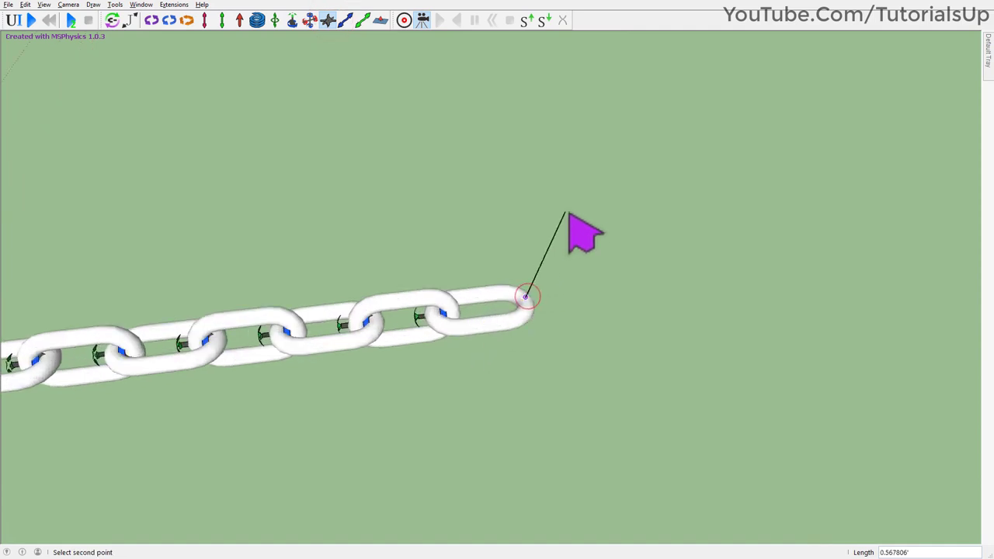
- Finish connecting joints to the chain bodies and zoom out to show post and chain
left_click(111, 21)
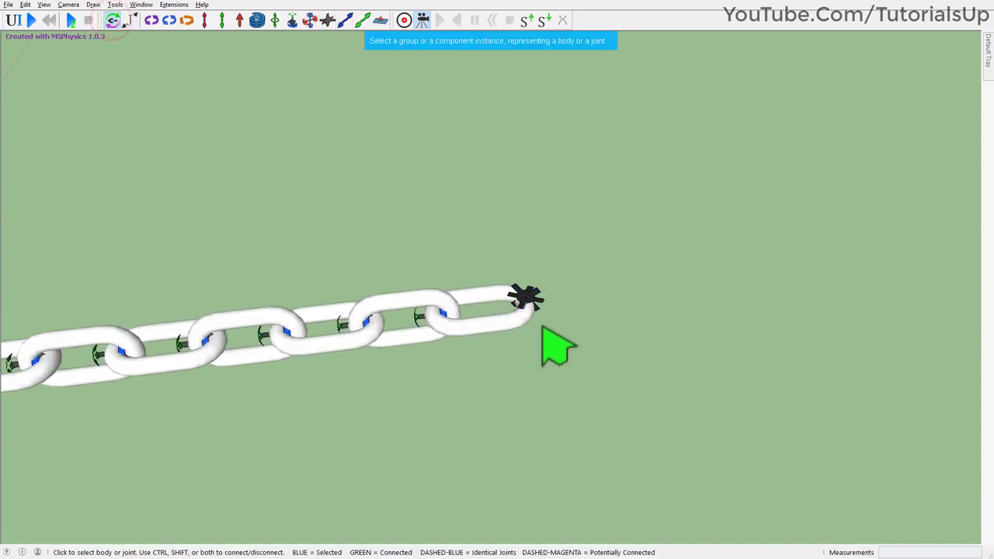
scroll(513, 326, "down", 2)
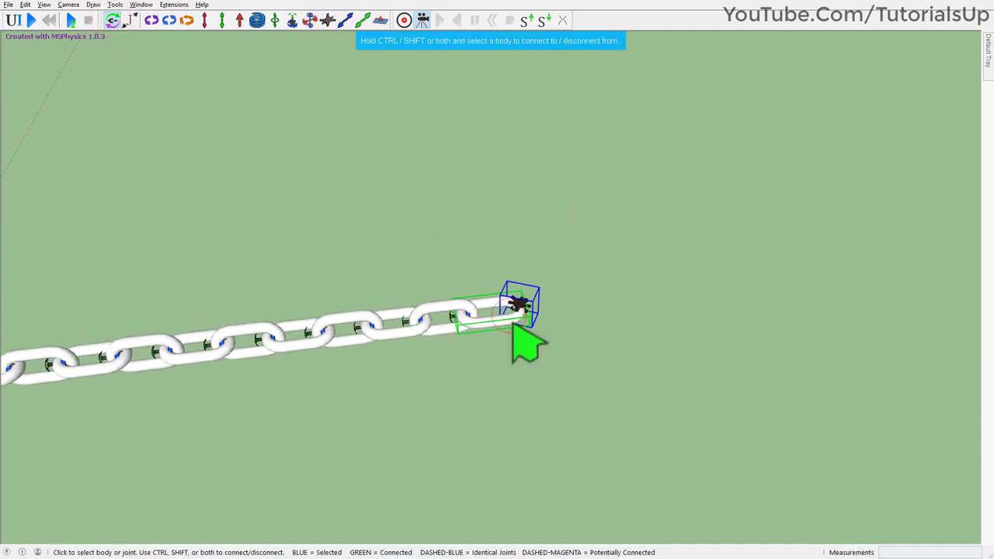
scroll(512, 326, "down", 2)
scroll(512, 326, "down", 2)
mouse_move(281, 367)
middle_mouse_down("shift")
mouse_move(483, 280)
mouse_move(375, 288)
middle_mouse_up("shift")
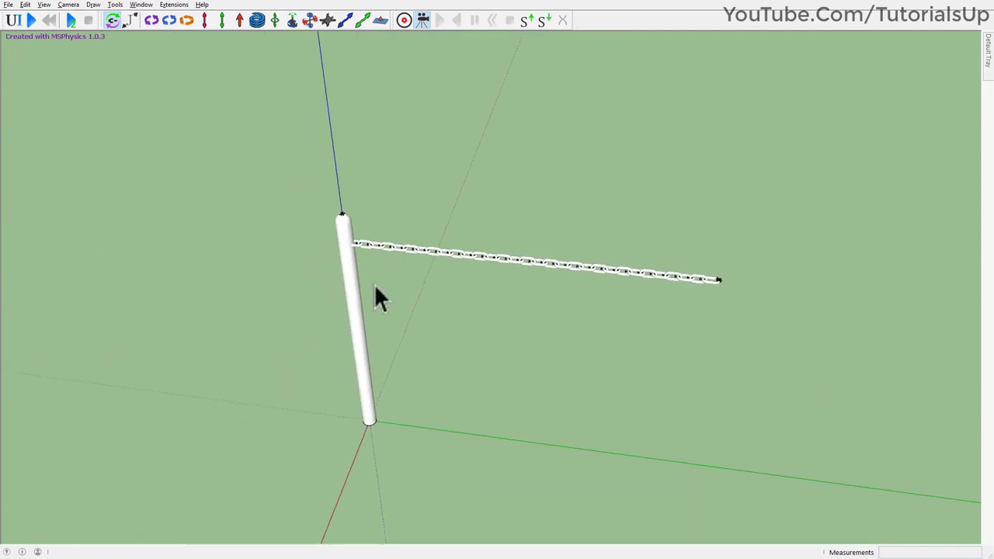
- Test-run the simulation, then reset it to the start
left_click(34, 14)
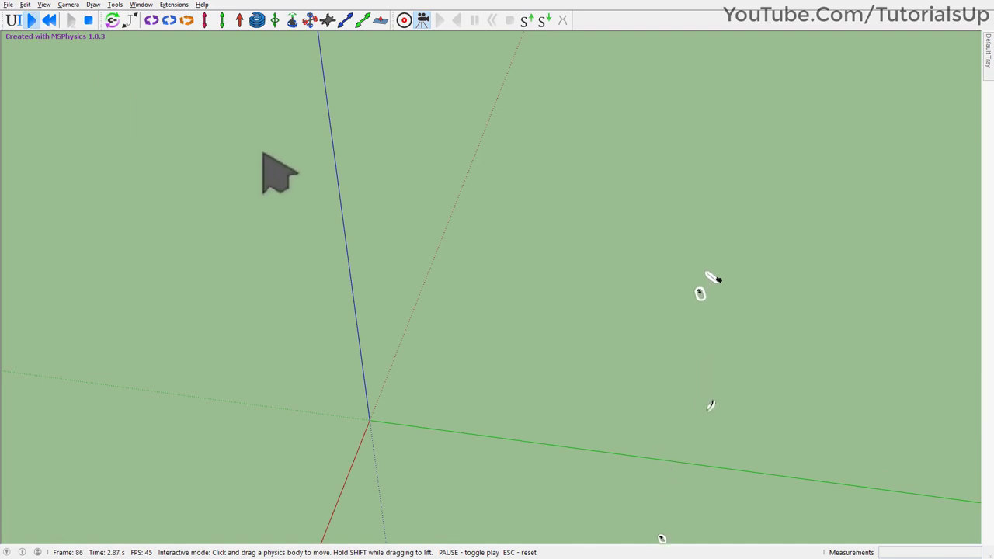
left_click(205, 21)
middle_click_drag(293, 181, 437, 394)
- Place a slider joint on the ground beside the post's base and connect the post to it
left_click(501, 440)
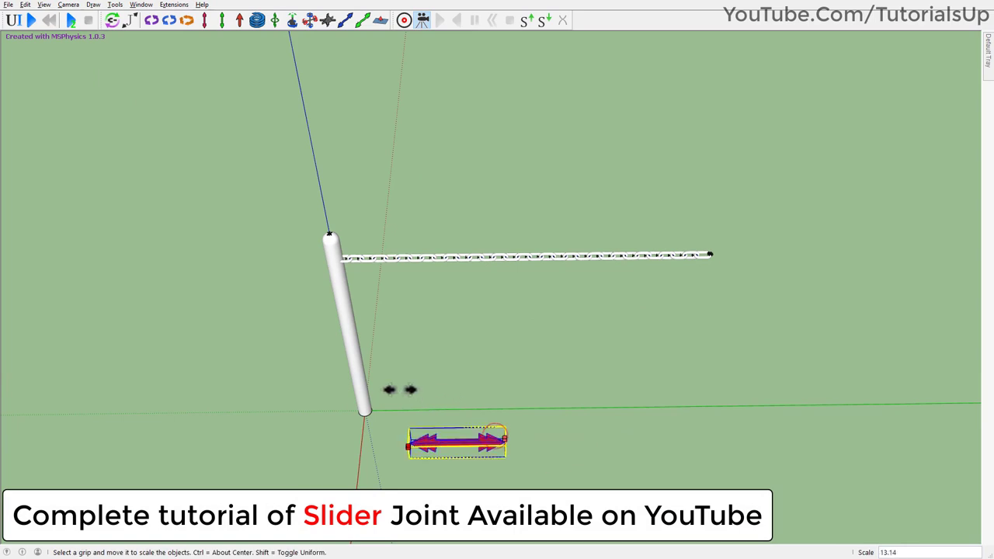
middle_click_drag(401, 430, 374, 427)
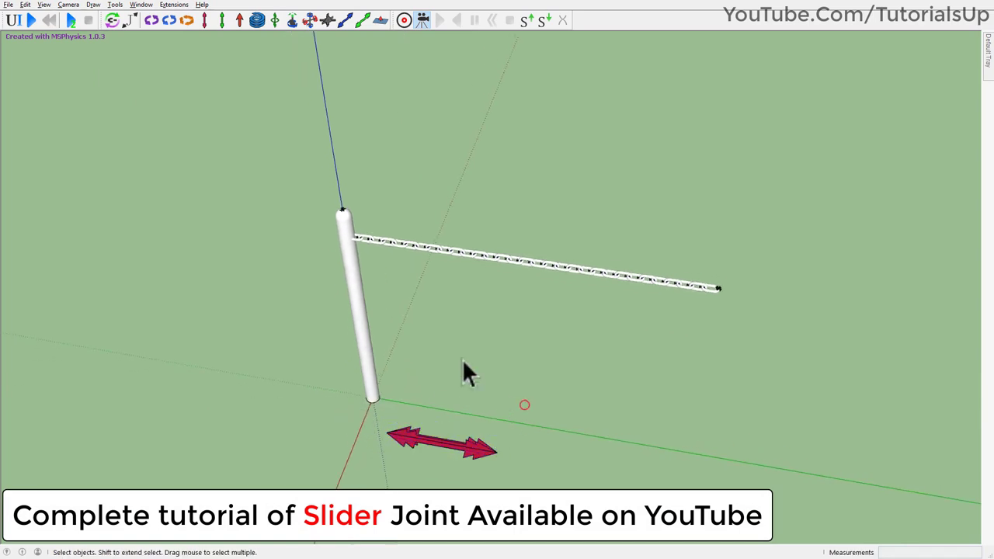
left_click(115, 21)
left_click(471, 454)
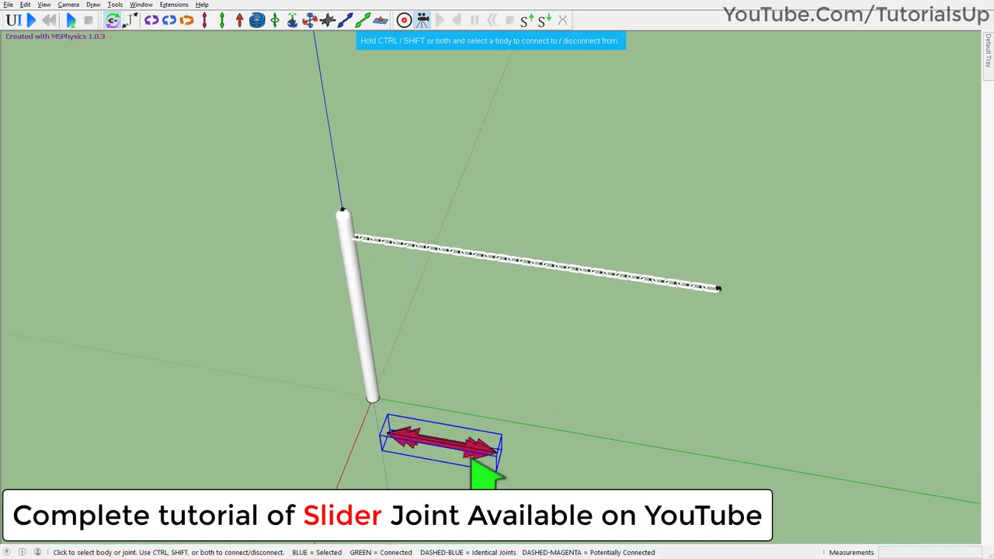
middle_click_drag(414, 328, 373, 311, "shift")
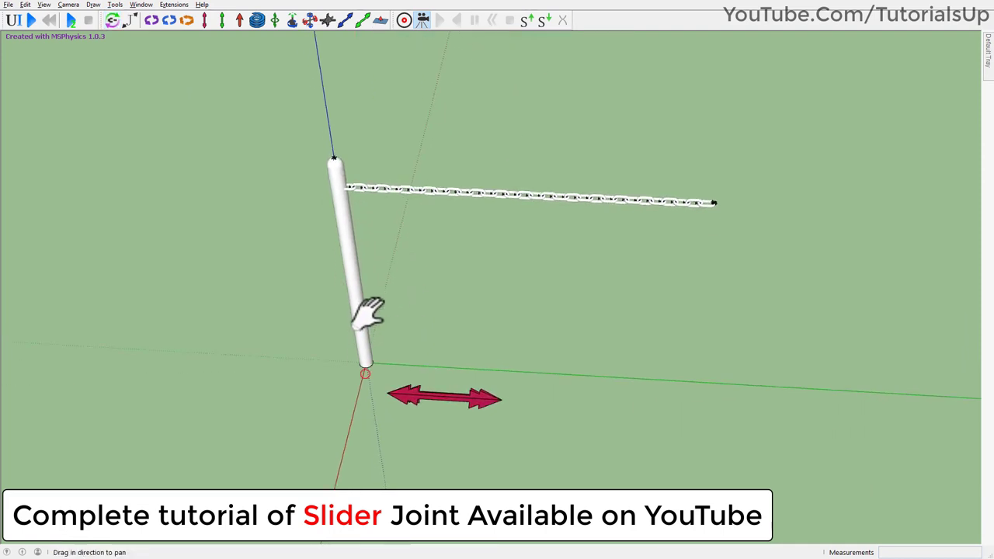
key("space")
scroll(350, 193, "up", 2)
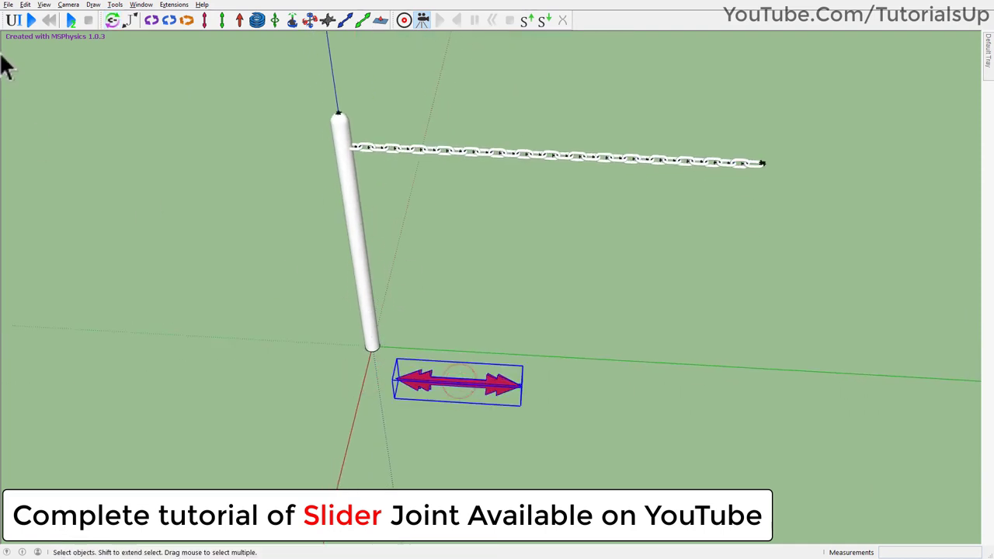
left_click(14, 22)
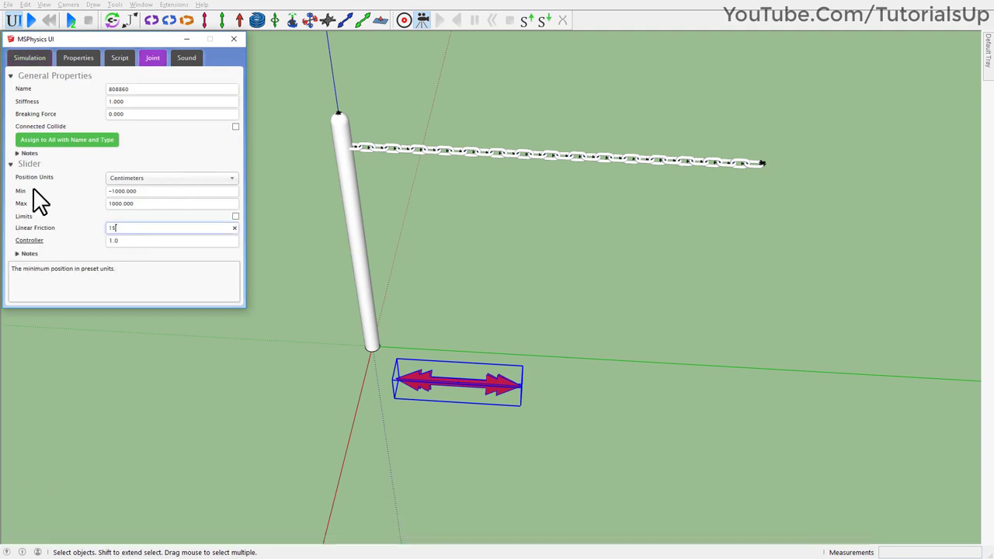
- Deselect the slider joint, run the simulation pushing the post so the chain sags, then reset
left_click(321, 319)
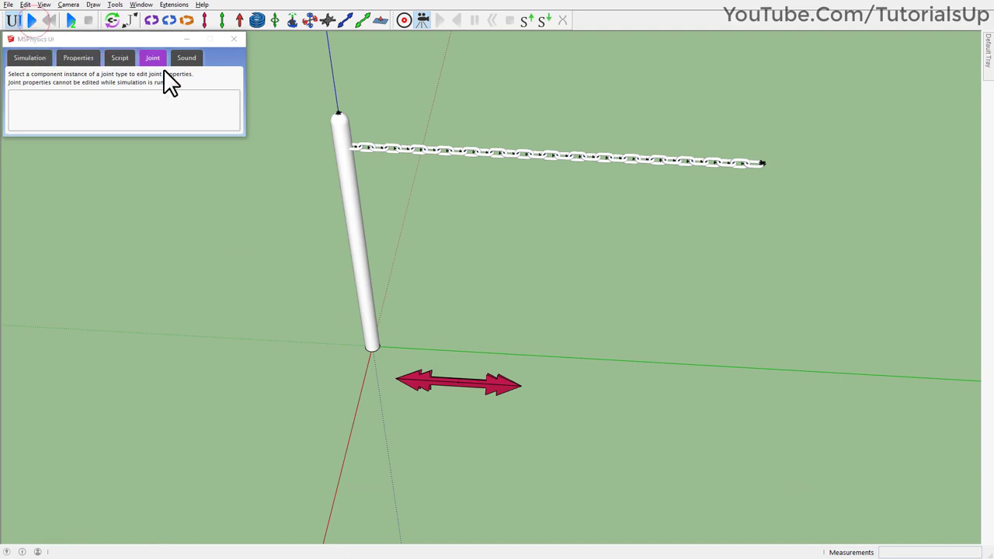
mouse_move(353, 180)
left_mouse_down()
mouse_move(366, 200)
mouse_move(397, 194)
mouse_move(455, 233)
left_mouse_up()
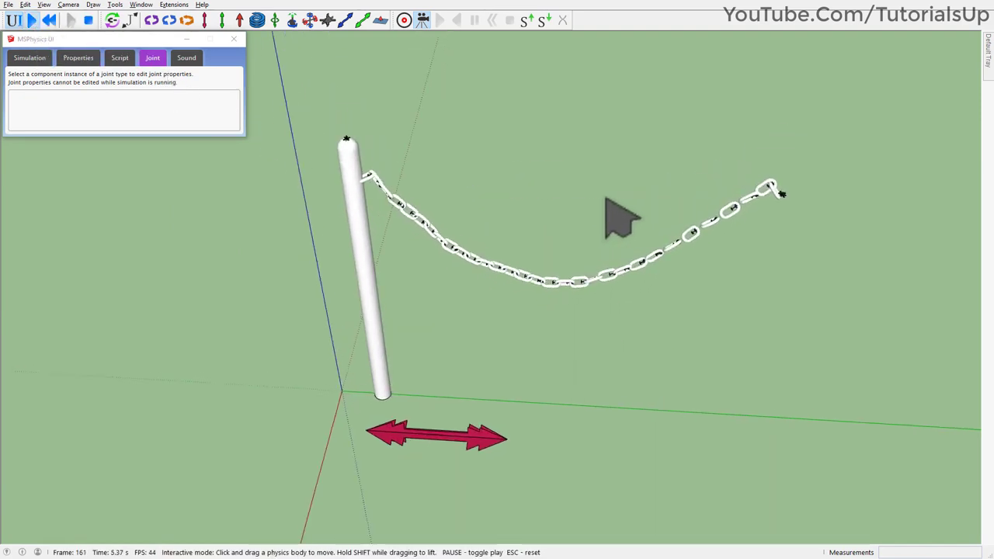
scroll(351, 156, "up", 1)
scroll(347, 153, "up", 2)
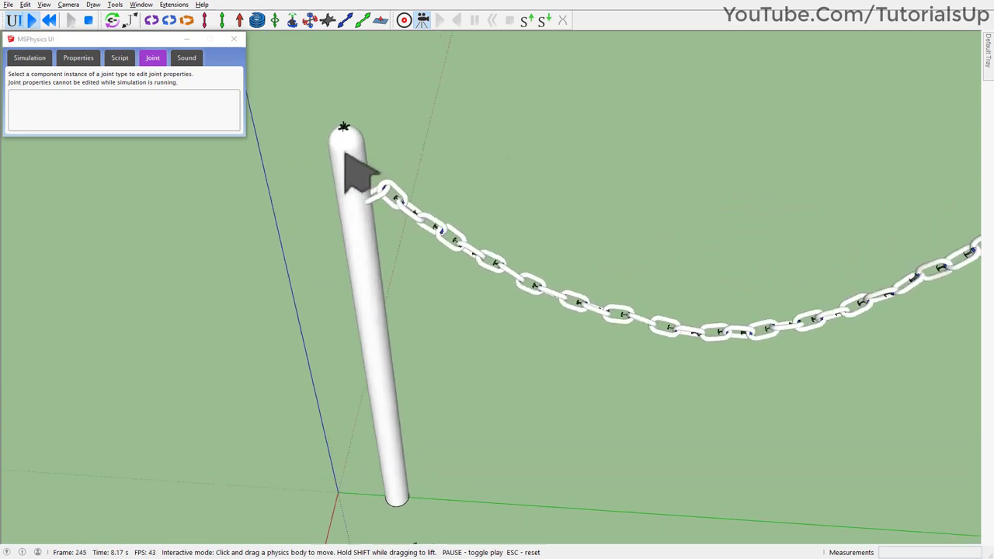
scroll(347, 155, "down", 2)
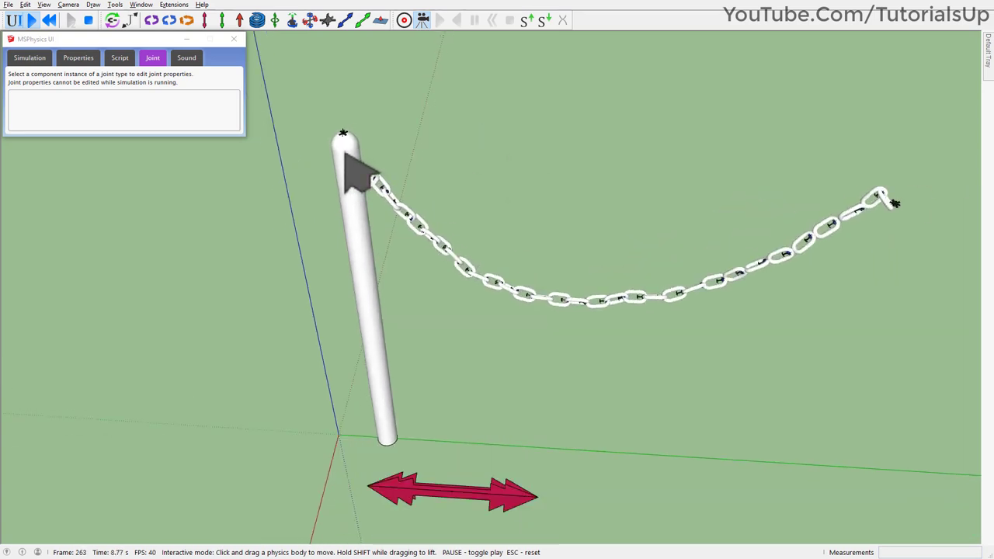
left_click(49, 20)
mouse_move(329, 211)
middle_mouse_down()
mouse_move(370, 179)
mouse_move(290, 185)
middle_mouse_up()
scroll(291, 186, "up", 1)
scroll(339, 198, "up", 3)
scroll(344, 210, "up", 2)
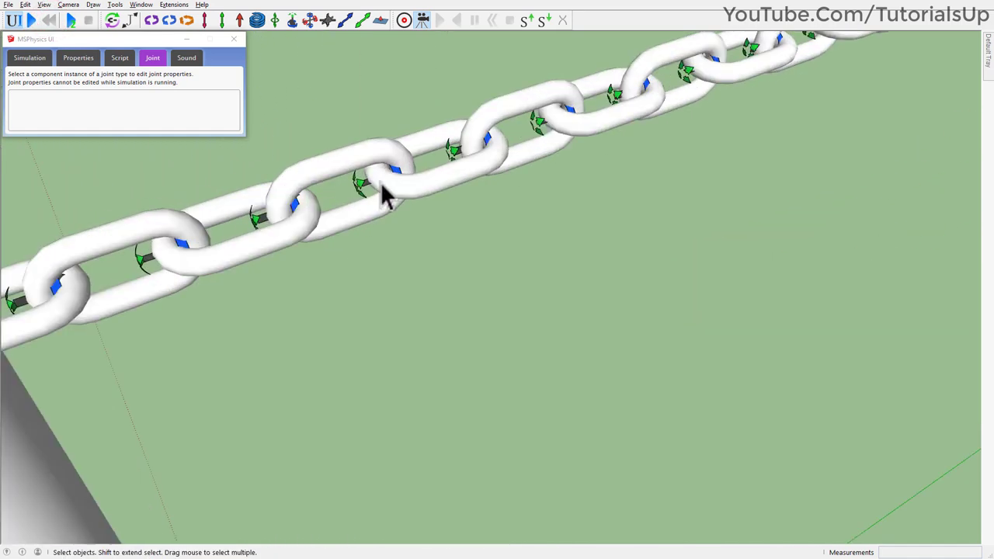
scroll(373, 195, "up", 2)
double_click(354, 189)
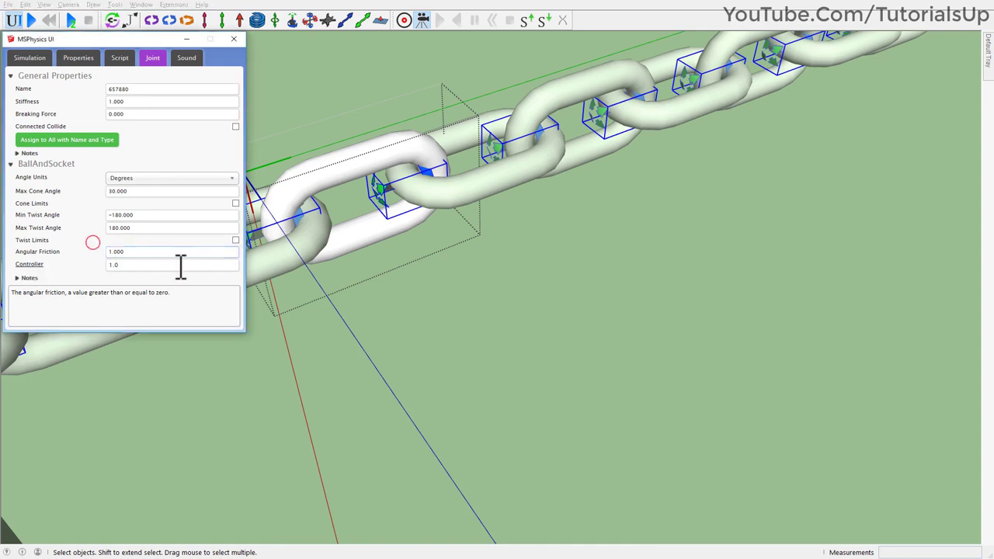
scroll(447, 198, "down", 5)
scroll(466, 194, "down", 5)
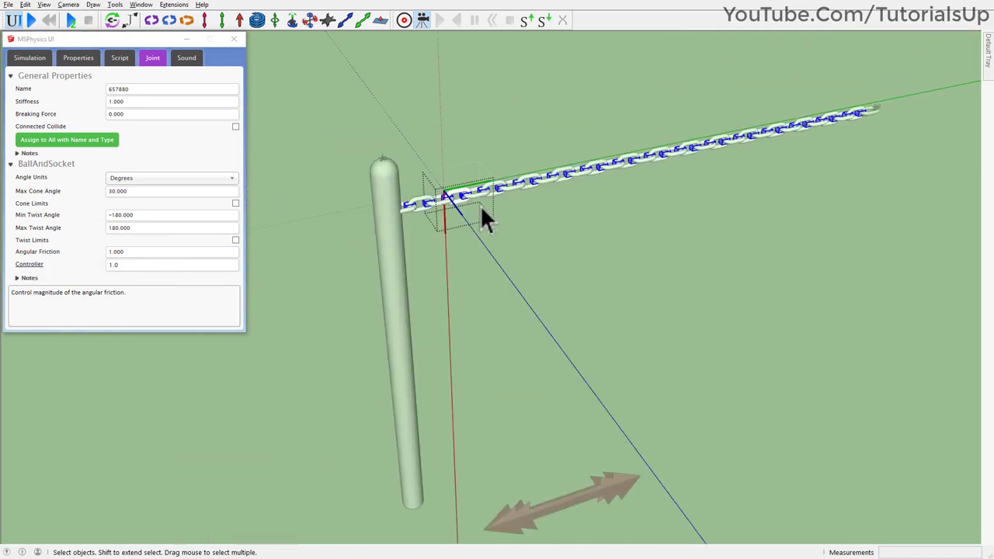
mouse_move(484, 215)
middle_mouse_down()
mouse_move(466, 233)
mouse_move(746, 310)
middle_mouse_up()
left_click(743, 303)
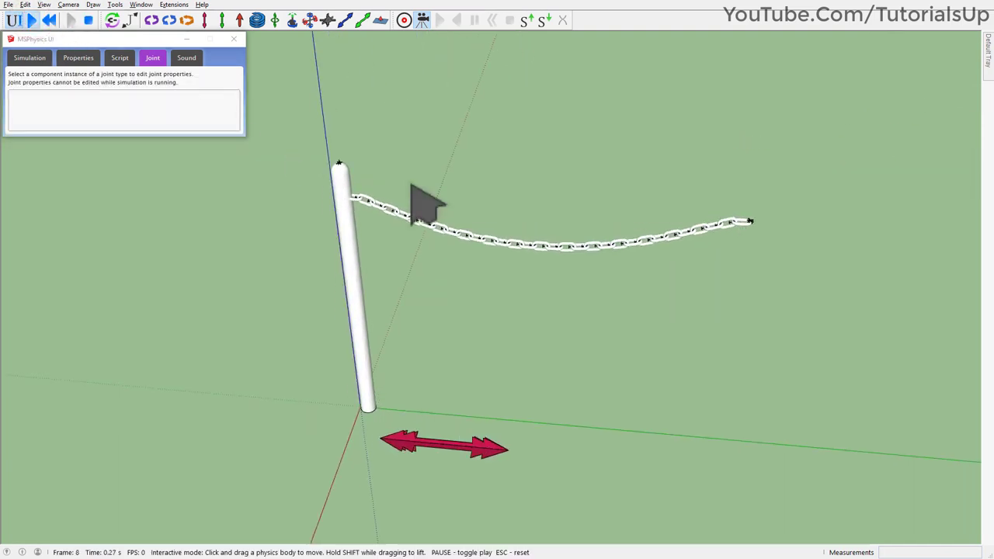
left_click_drag(380, 247, 419, 261)
scroll(594, 310, "up", 2)
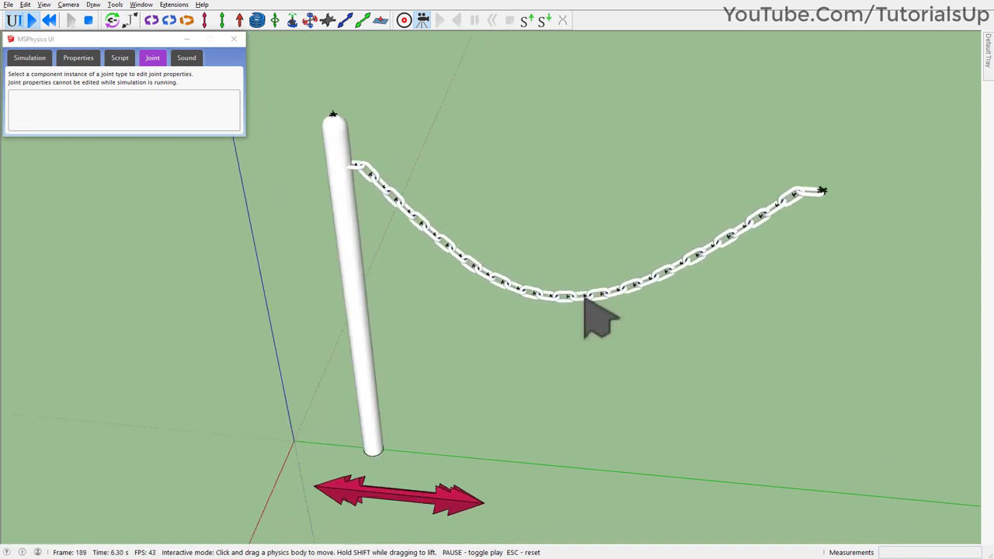
scroll(595, 310, "up", 2)
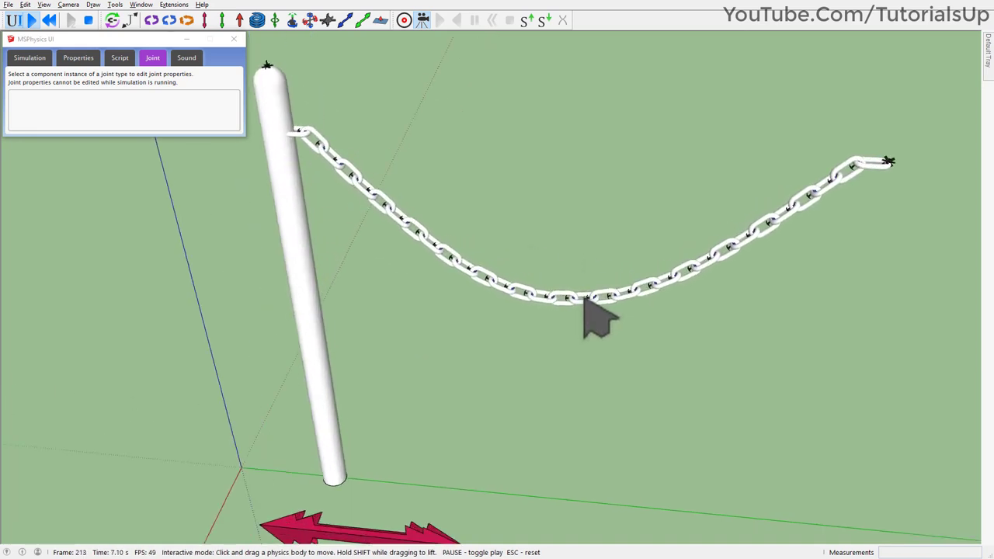
left_click(48, 20)
- Select all the chain links to inspect their body settings
left_click(395, 202)
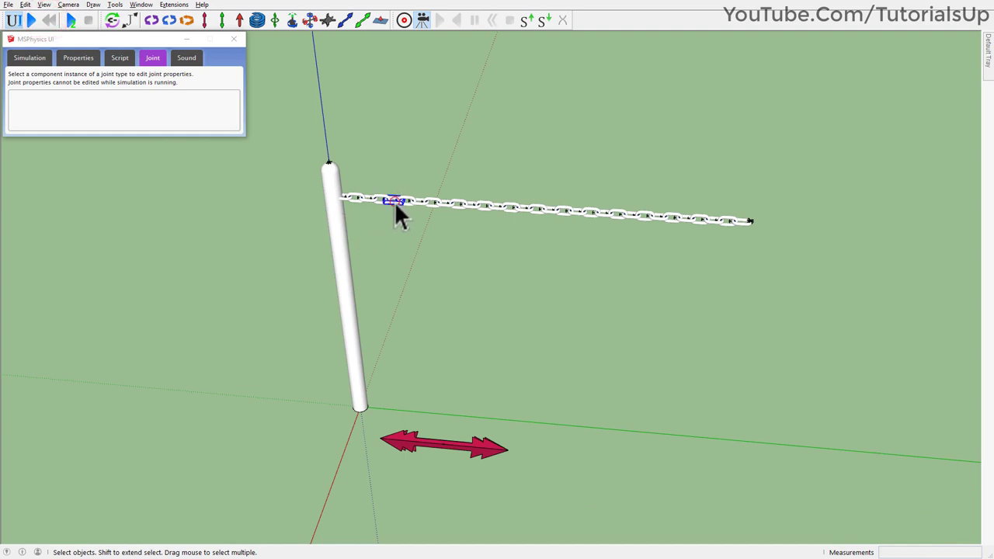
left_click_drag(324, 177, 840, 262)
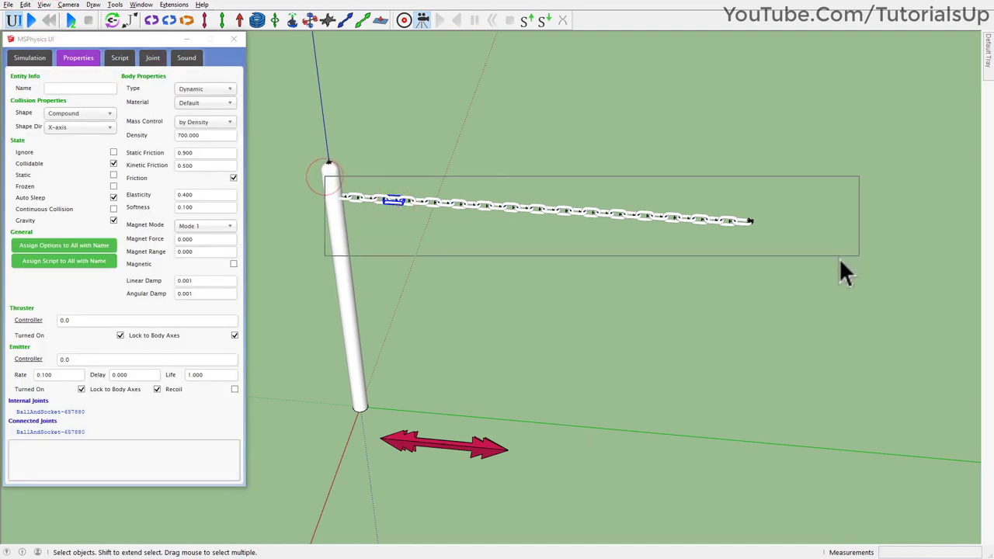
left_click_drag(736, 263, 746, 258)
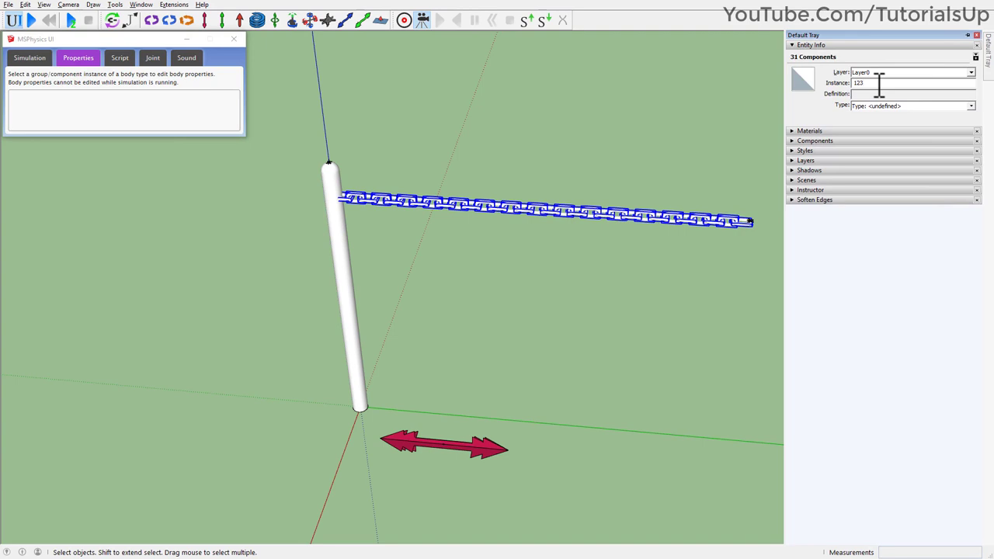
left_click(666, 121)
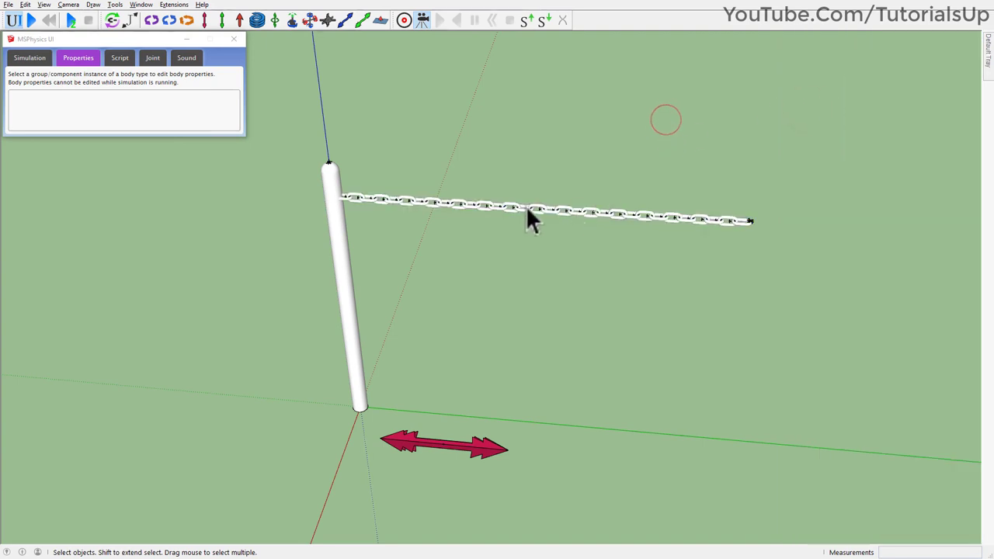
- Set a link's mass control to by Mass (1.000) and apply it to all links named 123
left_click(520, 215)
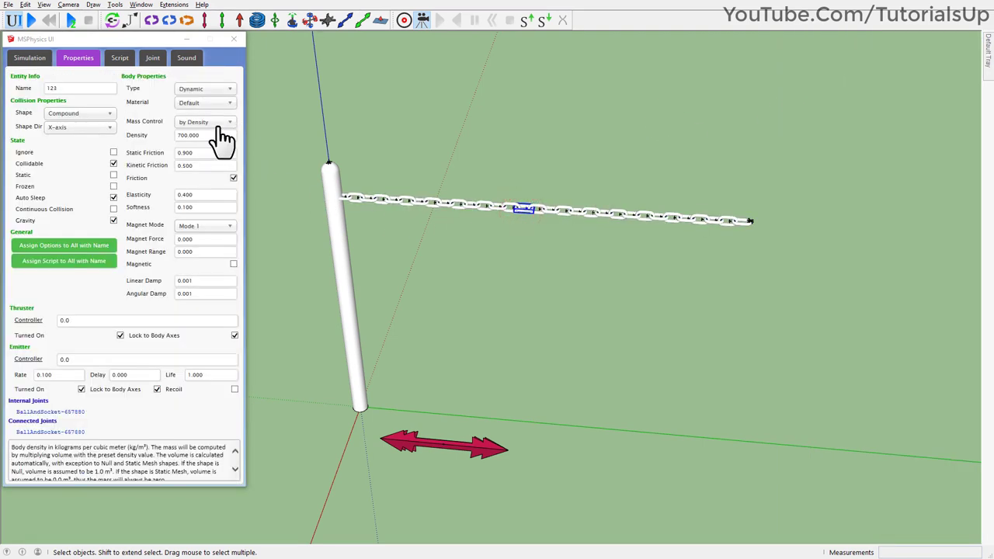
left_click(220, 124)
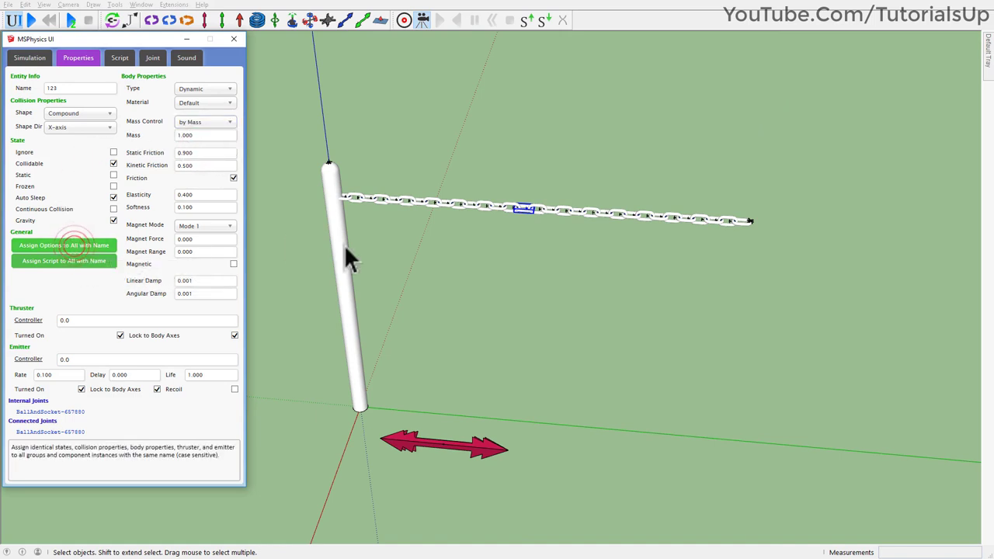
left_click(401, 202)
left_click(374, 200)
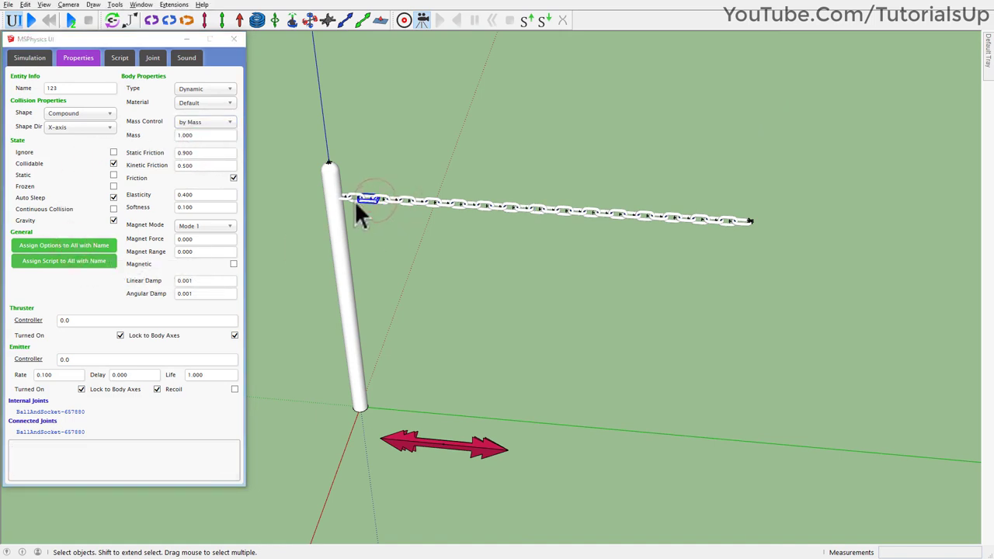
left_click(504, 207)
left_click(574, 273)
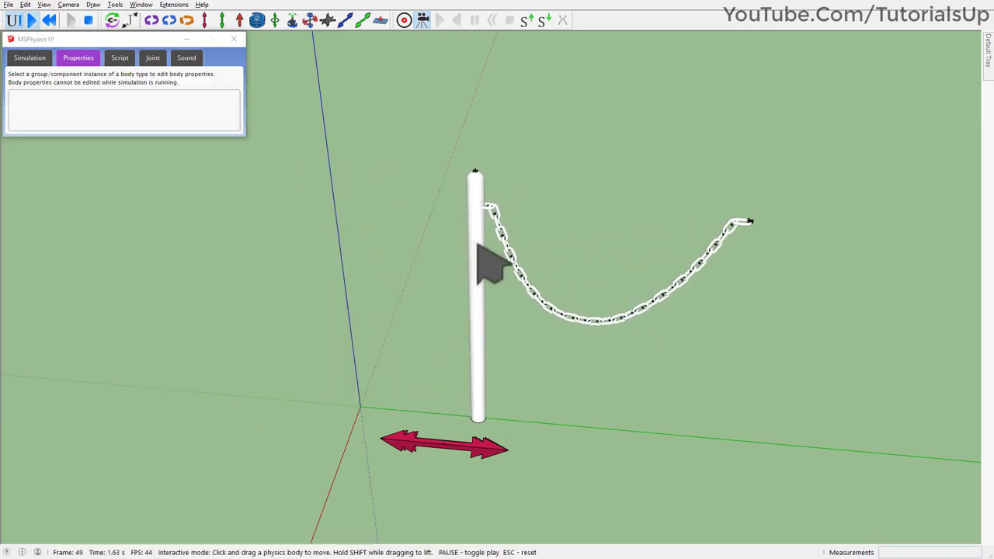
- Push the post during the running simulation to swing the chain
mouse_move(470, 253)
left_mouse_down()
mouse_move(439, 244)
mouse_move(656, 295)
mouse_move(624, 235)
left_mouse_up()
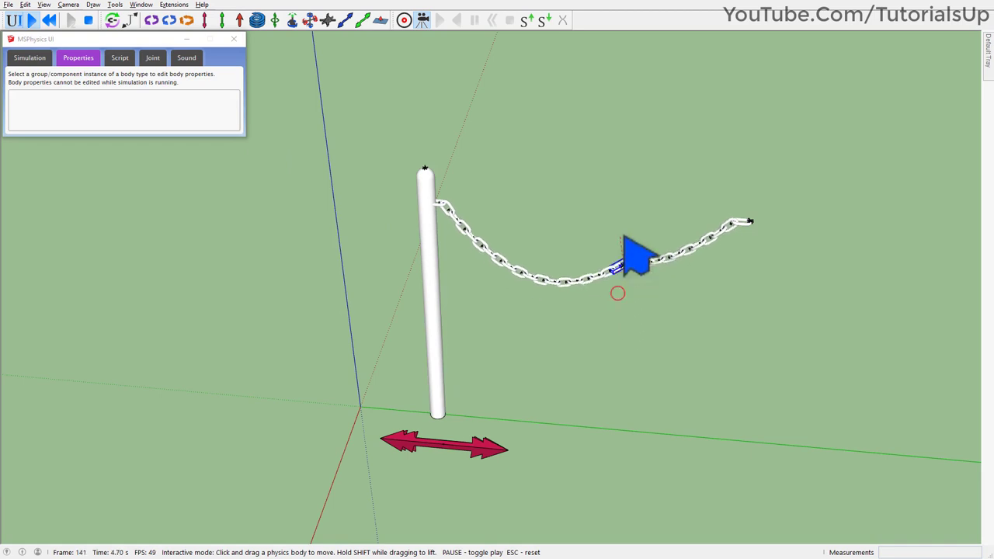
scroll(761, 341, "up", 3)
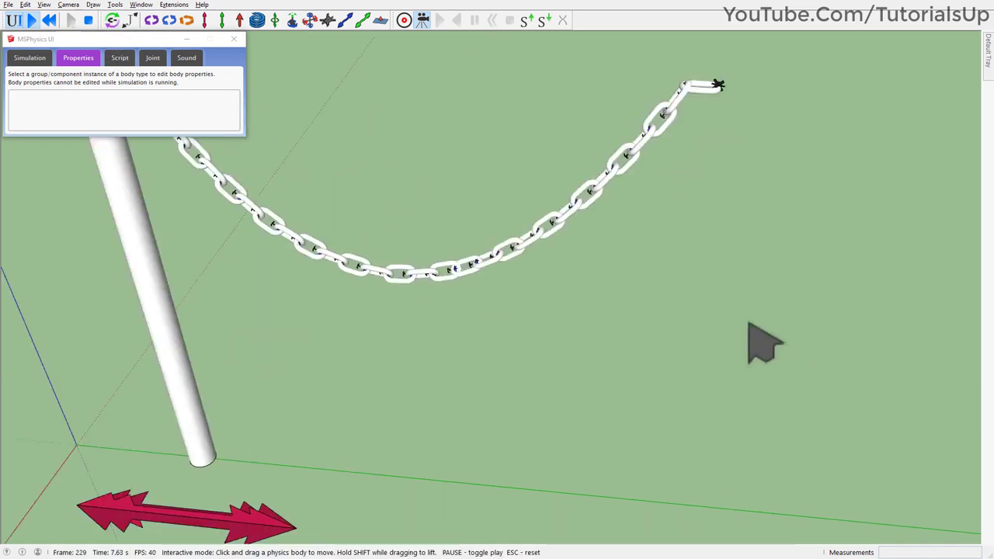
scroll(761, 342, "up", 1)
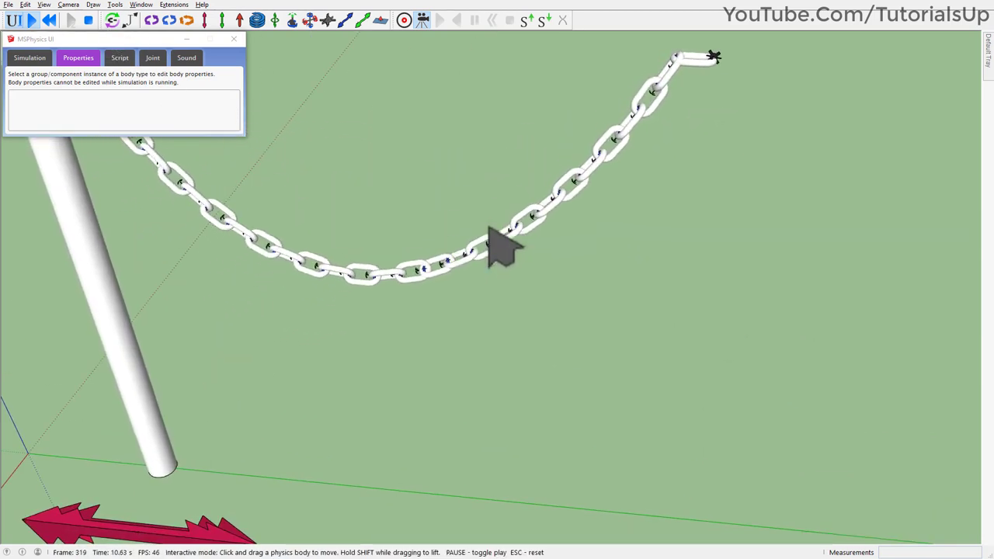
mouse_move(581, 288)
middle_mouse_down()
mouse_move(568, 225)
mouse_move(507, 306)
middle_mouse_up()
scroll(512, 295, "down", 4)
scroll(362, 284, "up", 1)
scroll(361, 264, "up", 2)
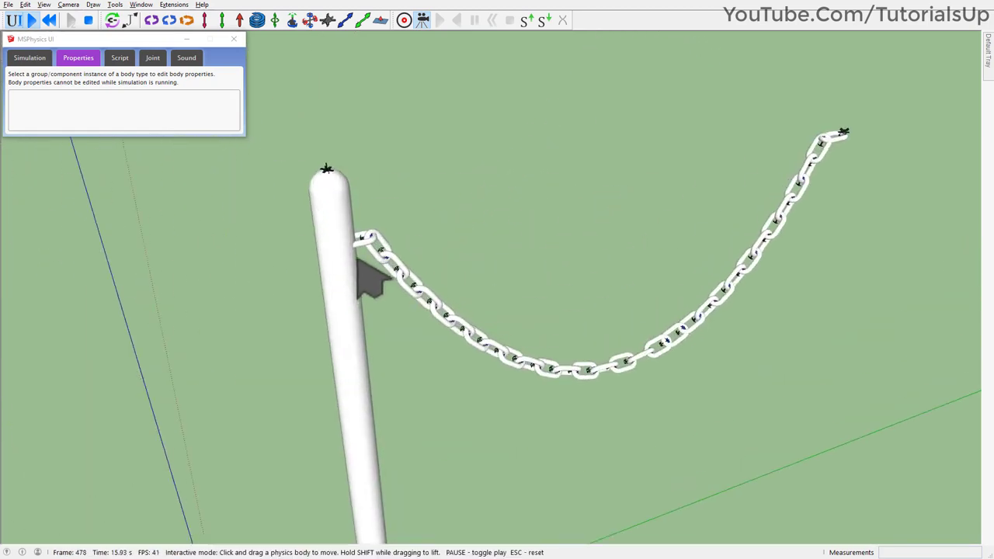
scroll(386, 260, "up", 2)
scroll(385, 259, "up", 3)
scroll(427, 299, "up", 2)
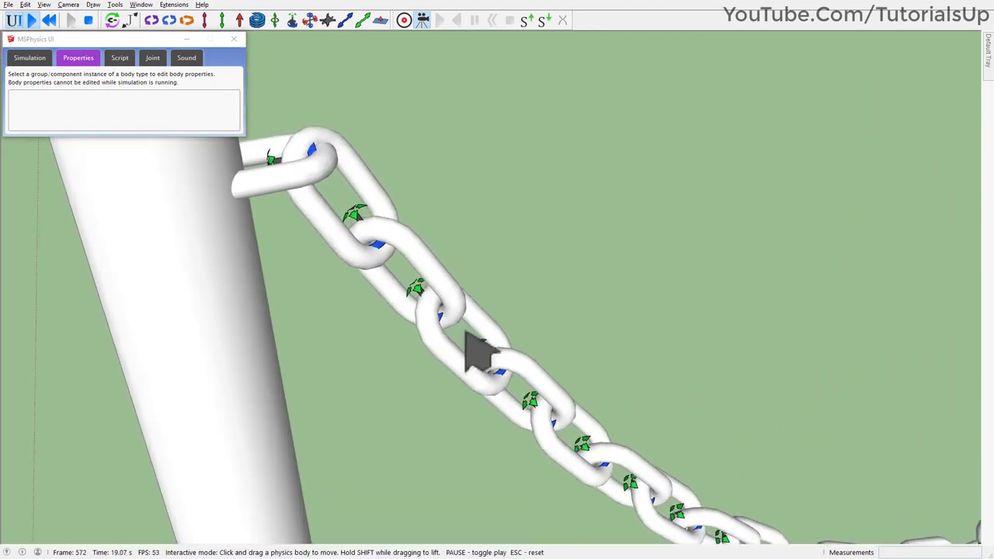
- Pull chain links up toward the pole, then reset the simulation to its start
mouse_move(463, 332)
left_mouse_down()
mouse_move(487, 301)
mouse_move(470, 288)
left_mouse_up()
mouse_move(435, 340)
left_mouse_down()
mouse_move(312, 218)
mouse_move(318, 200)
mouse_move(414, 147)
mouse_move(434, 255)
left_mouse_up()
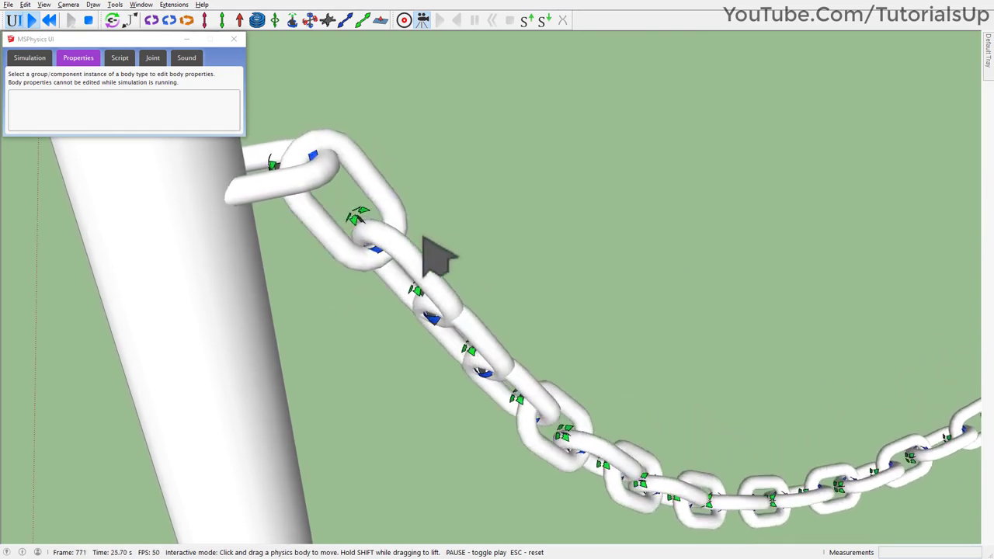
scroll(454, 307, "up", 2)
middle_click_drag(458, 314, 358, 162)
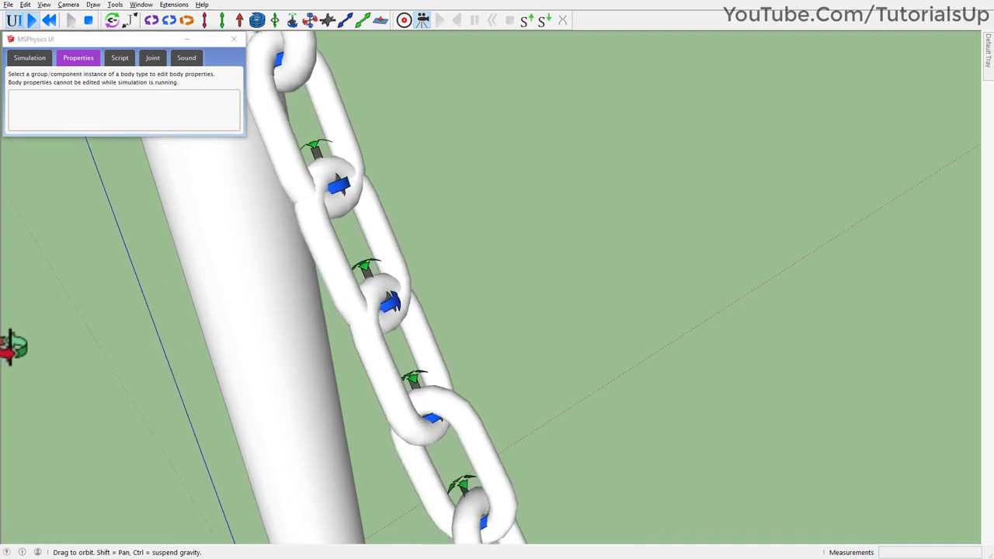
left_click(50, 20)
- Zoom in along the chain and select one chain link
scroll(350, 213, "up", 2)
scroll(372, 210, "up", 3)
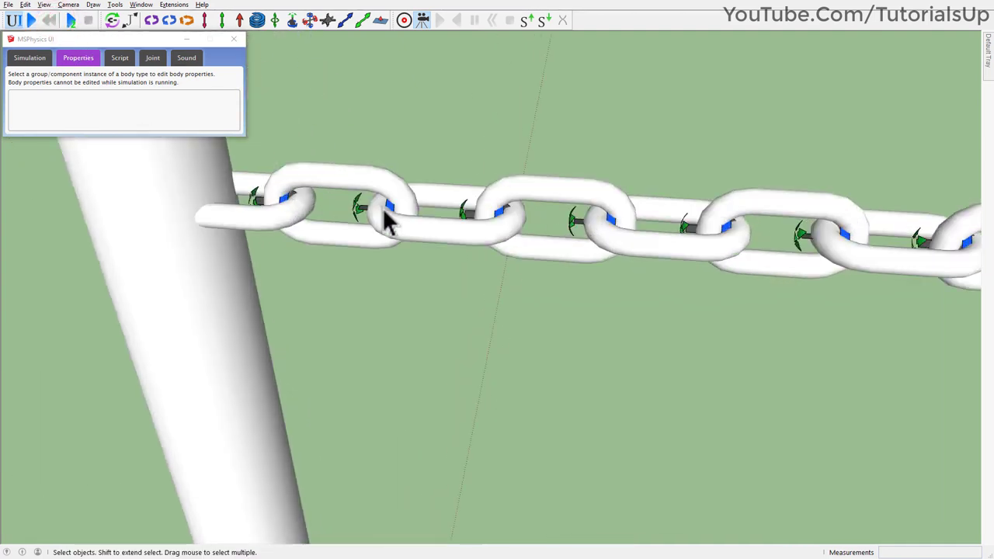
mouse_move(389, 217)
middle_mouse_down("shift")
mouse_move(406, 204)
mouse_move(369, 267)
middle_mouse_up("shift")
scroll(358, 266, "up", 2)
scroll(403, 280, "up", 1)
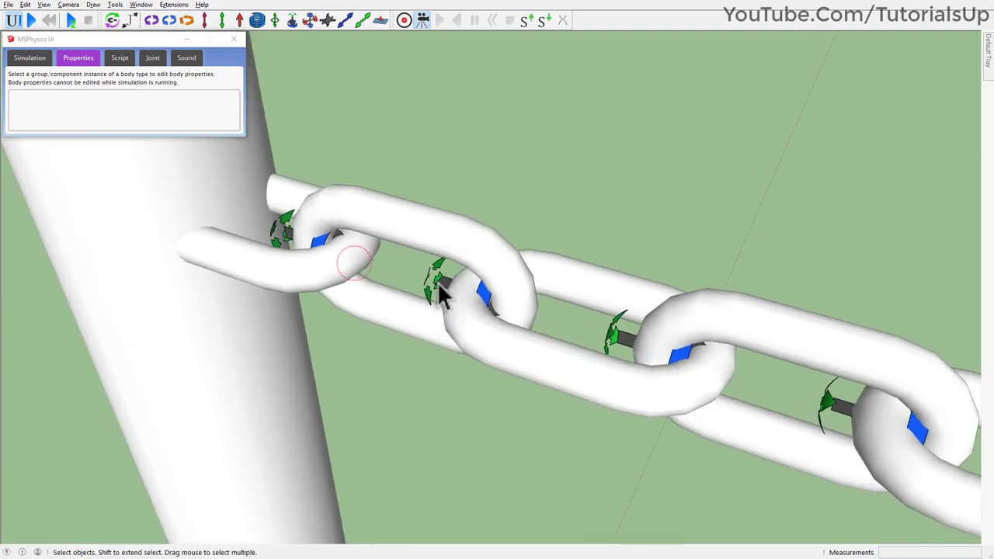
mouse_move(544, 358)
middle_mouse_down()
mouse_move(477, 333)
mouse_move(611, 399)
middle_mouse_up()
scroll(537, 396, "up", 2)
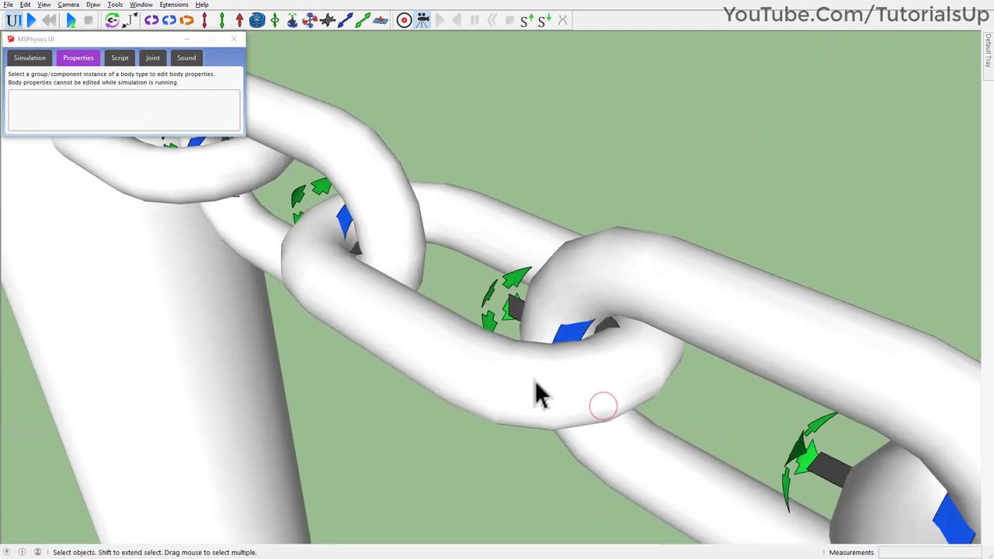
left_click(516, 365)
mouse_move(520, 377)
middle_mouse_down()
mouse_move(560, 345)
mouse_move(466, 277)
mouse_move(595, 382)
mouse_move(931, 438)
mouse_move(854, 415)
mouse_move(738, 412)
mouse_move(531, 314)
middle_mouse_up()
- Rotate the link against its neighbour to find its limit of about 48.19°, then cancel
key("alt+h")
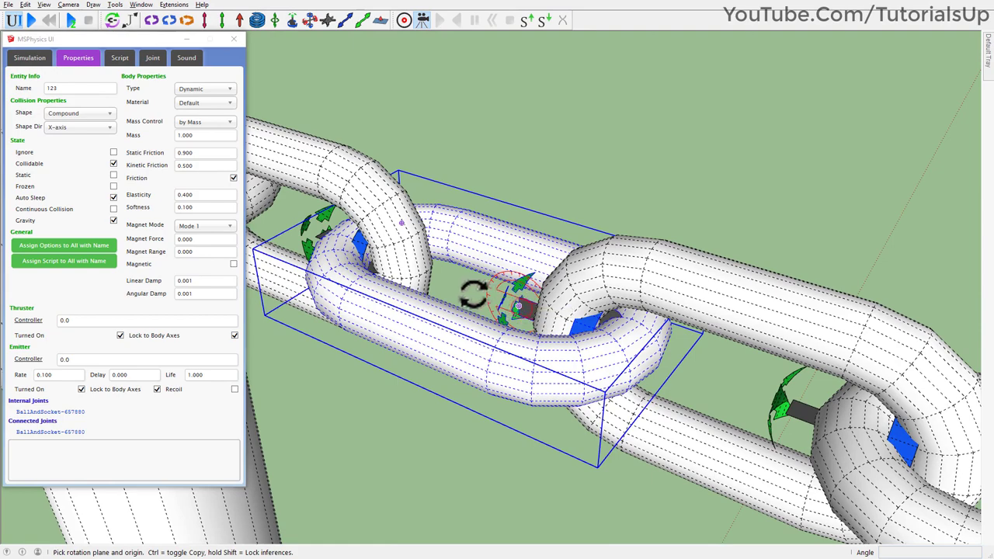
mouse_move(469, 286)
middle_mouse_down()
mouse_move(421, 327)
mouse_move(406, 324)
middle_mouse_up()
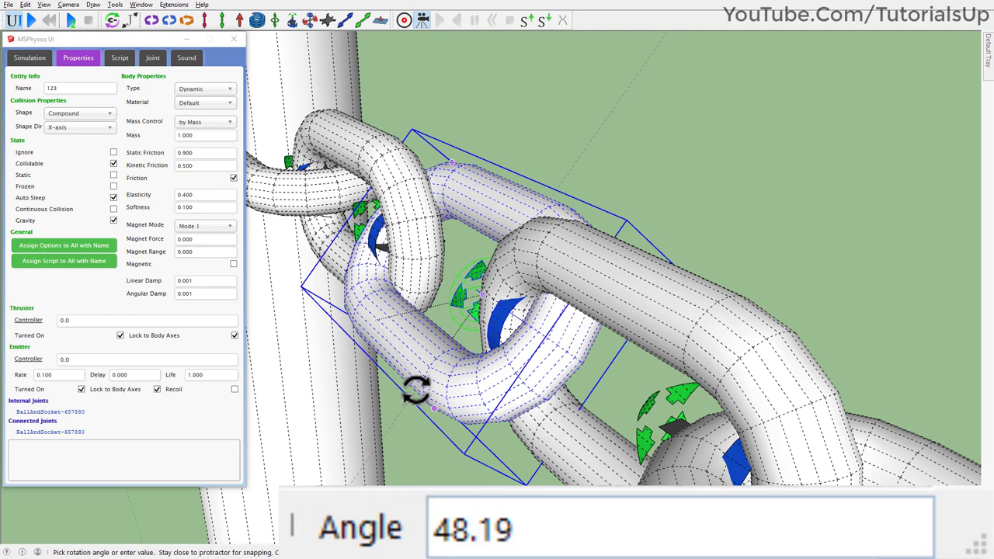
left_click(415, 391)
key("space")
middle_click_drag(434, 373, 547, 359)
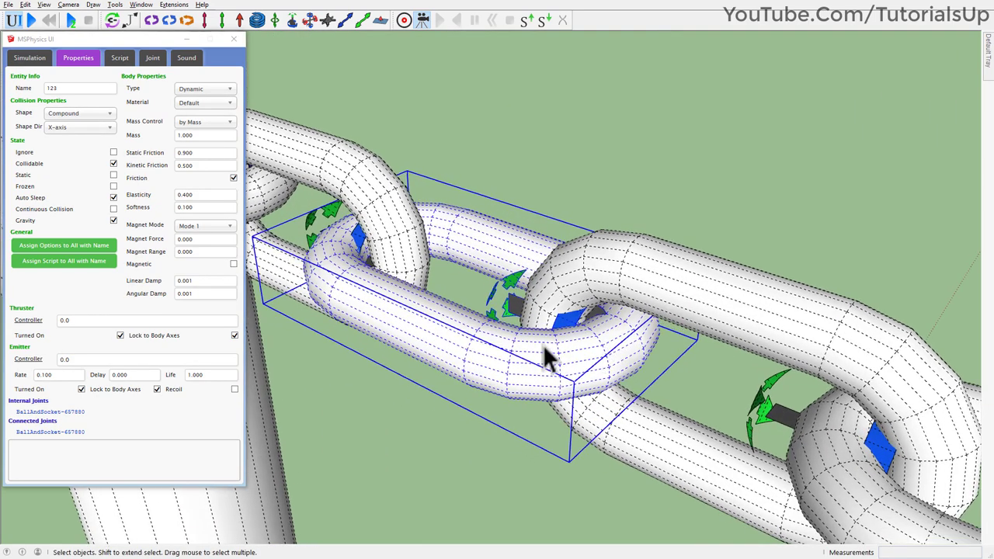
- Set the chain joints' Min Twist Angle to -45, enable Twist Limits, and start the simulation
double_click(505, 298)
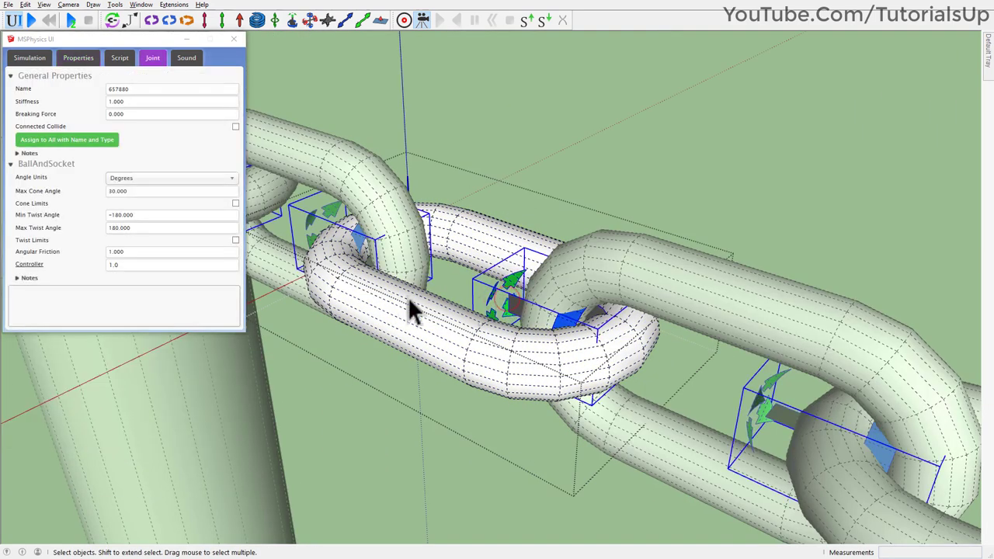
left_click(161, 214)
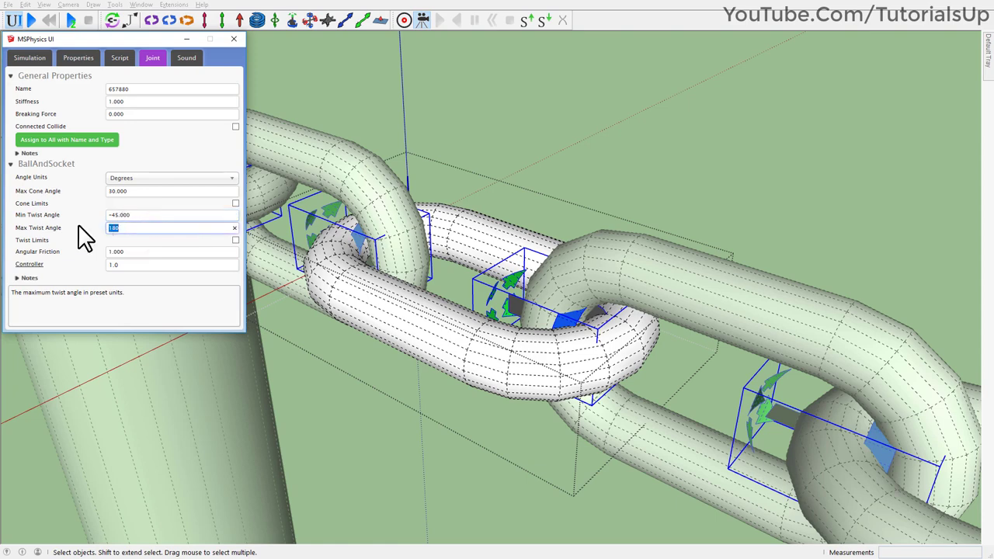
type("45.000")
left_click(236, 240)
left_click(492, 157)
scroll(387, 326, "down", 5)
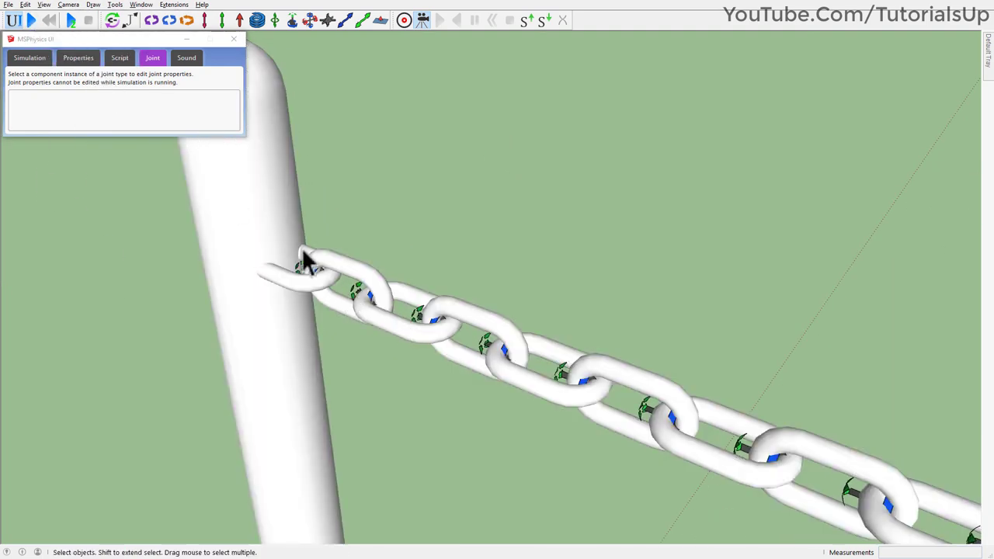
- Reset the simulation and turn on Collision Wireframe in the simulation settings
scroll(287, 232, "down", 3)
scroll(285, 227, "down", 2)
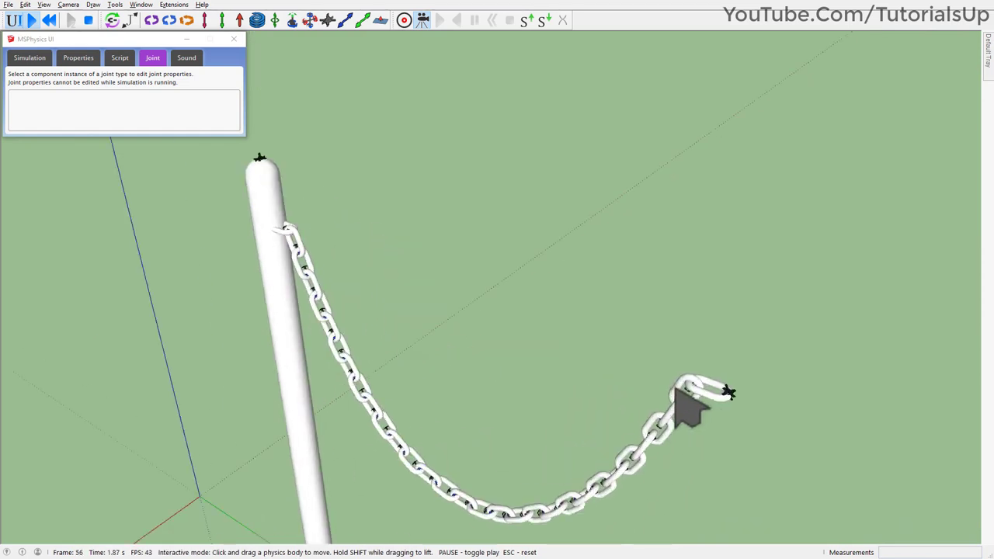
left_click(48, 20)
mouse_move(342, 266)
middle_mouse_down()
mouse_move(521, 288)
mouse_move(235, 298)
middle_mouse_up()
left_click(31, 61)
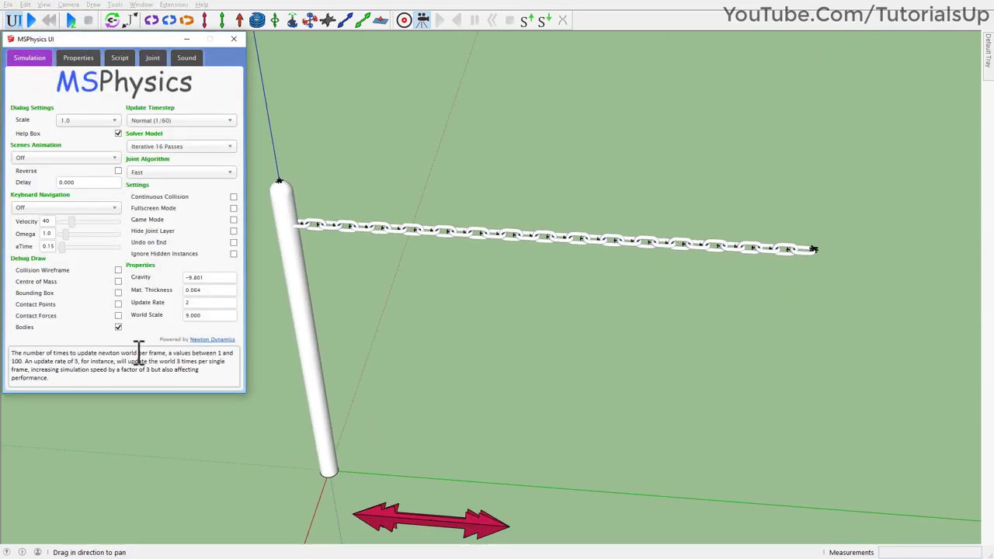
- Run the simulation, pull the chain down while it runs, then reset it
left_click(31, 19)
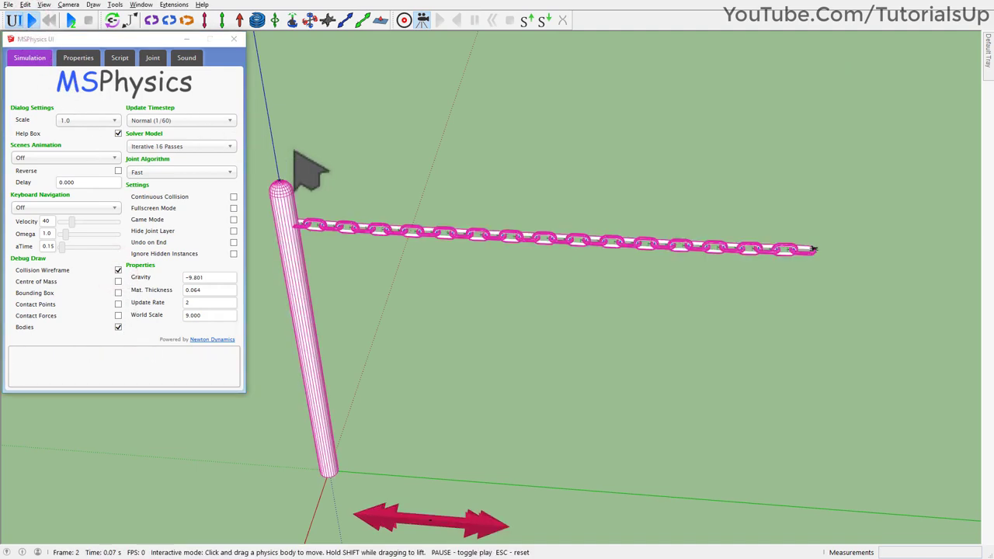
left_click_drag(431, 245, 621, 337)
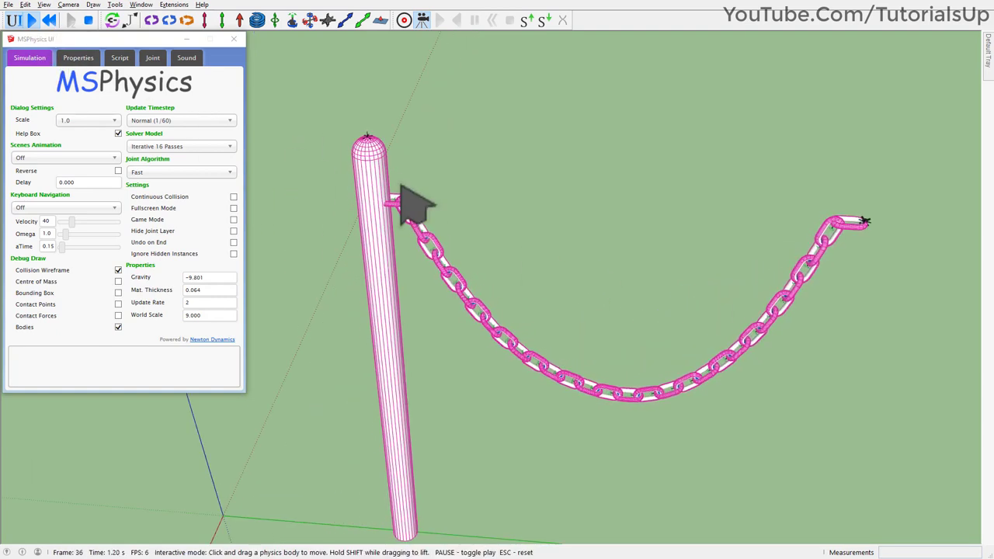
scroll(427, 240, "up", 2)
middle_click_drag(427, 233, 333, 277)
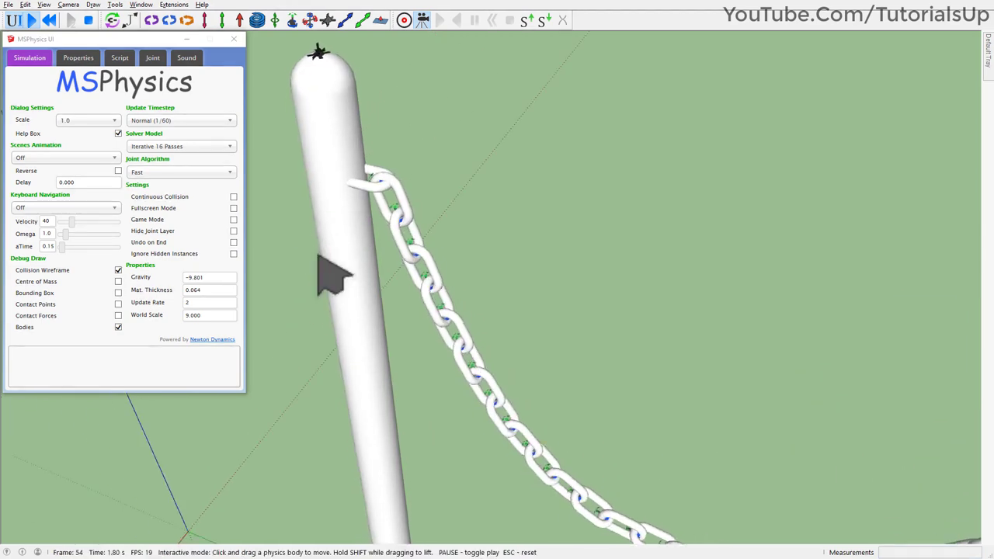
left_click(42, 22)
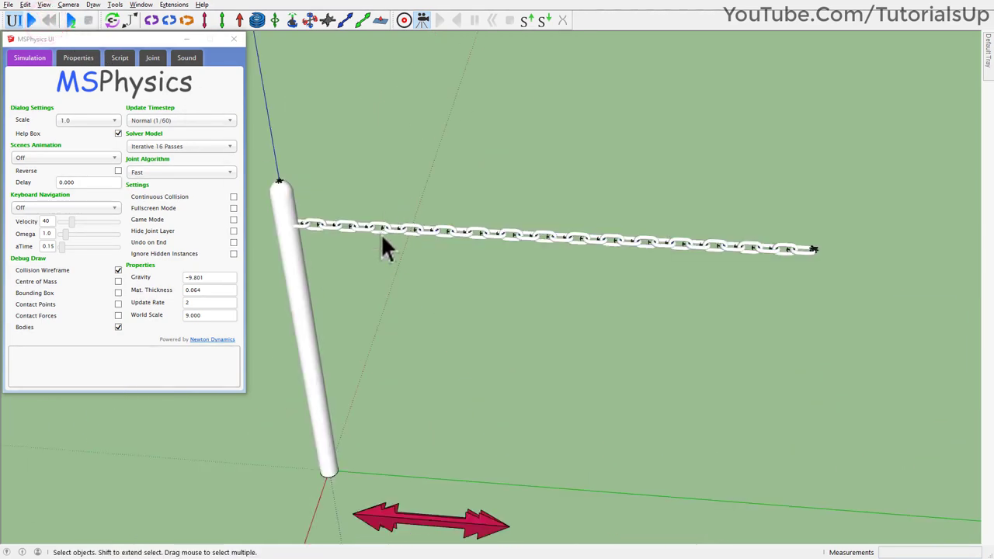
- Set a chain link's collision shape to Box and apply it to all links named 123
left_click(396, 236)
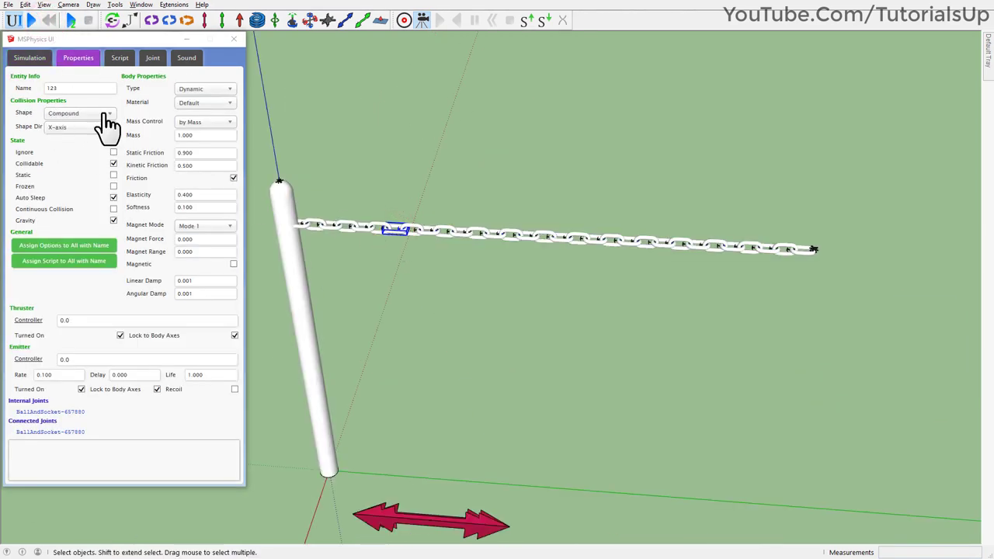
left_click(108, 116)
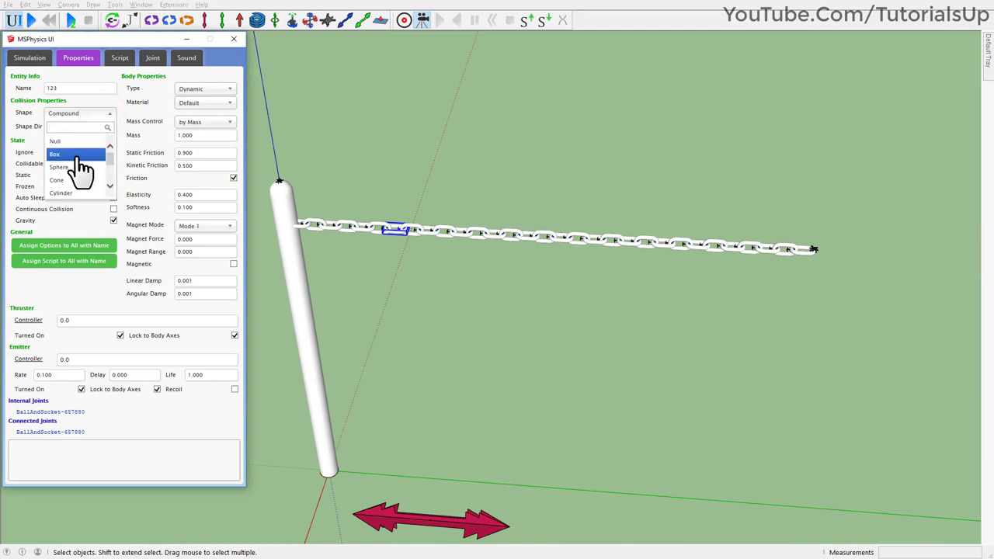
left_click(114, 164)
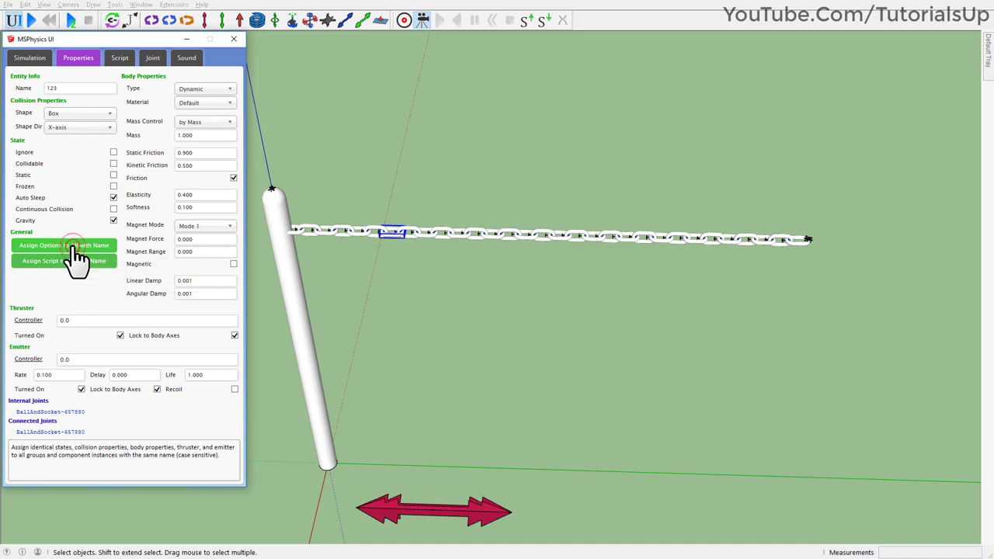
left_click(588, 349)
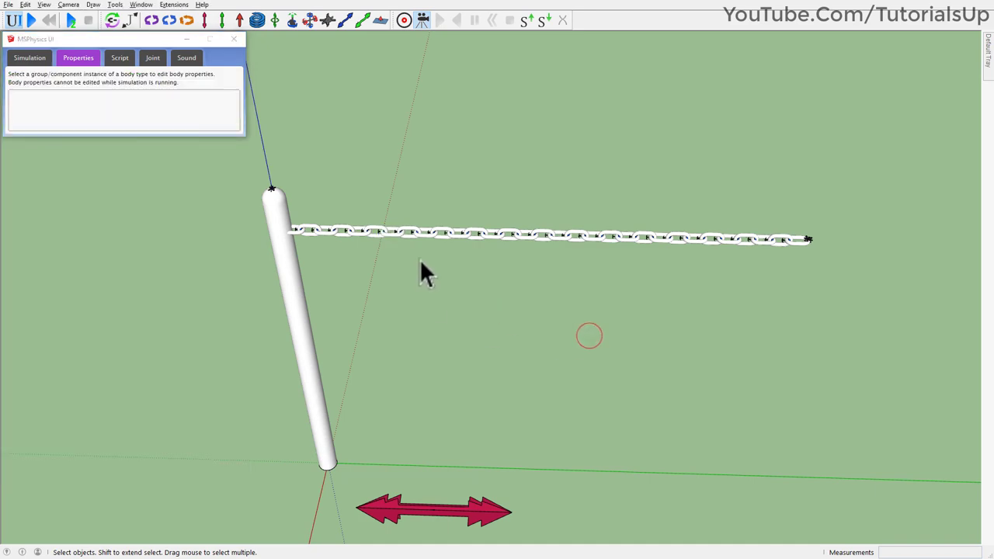
- Run the simulation, pull the chain upward as it swings, then reset it
left_click(31, 22)
scroll(676, 390, "up", 5)
scroll(652, 385, "up", 2)
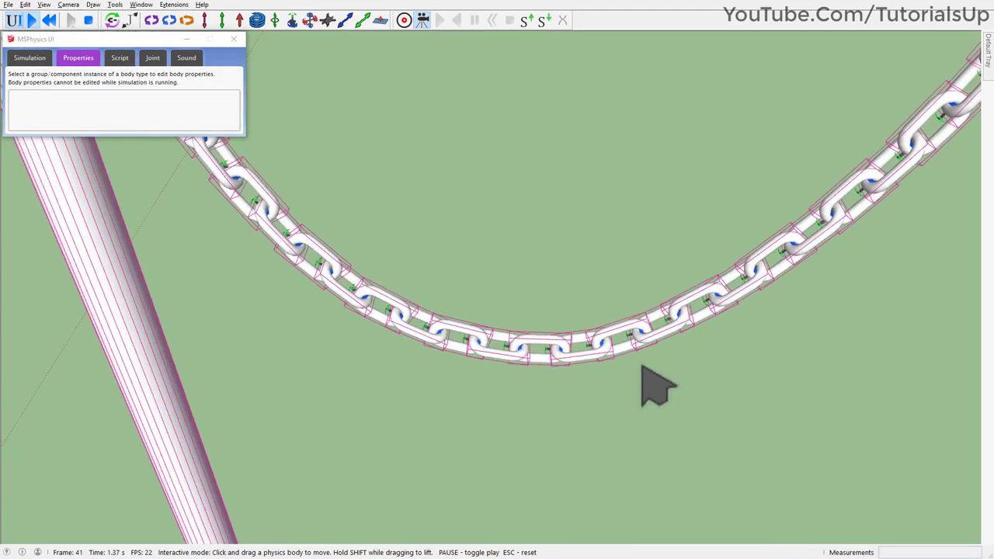
scroll(626, 377, "up", 3)
left_click_drag(606, 358, 598, 153)
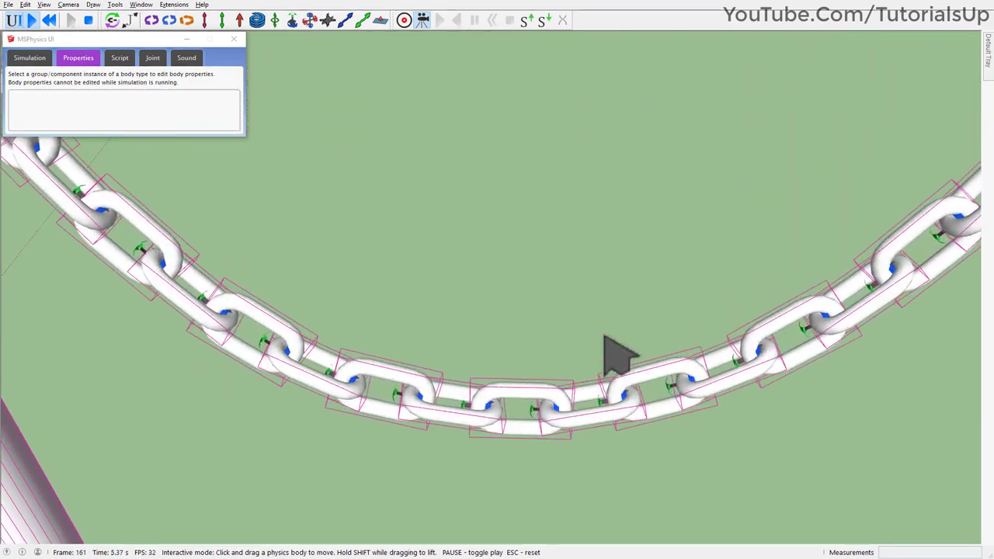
scroll(609, 389, "down", 2)
scroll(596, 335, "down", 2)
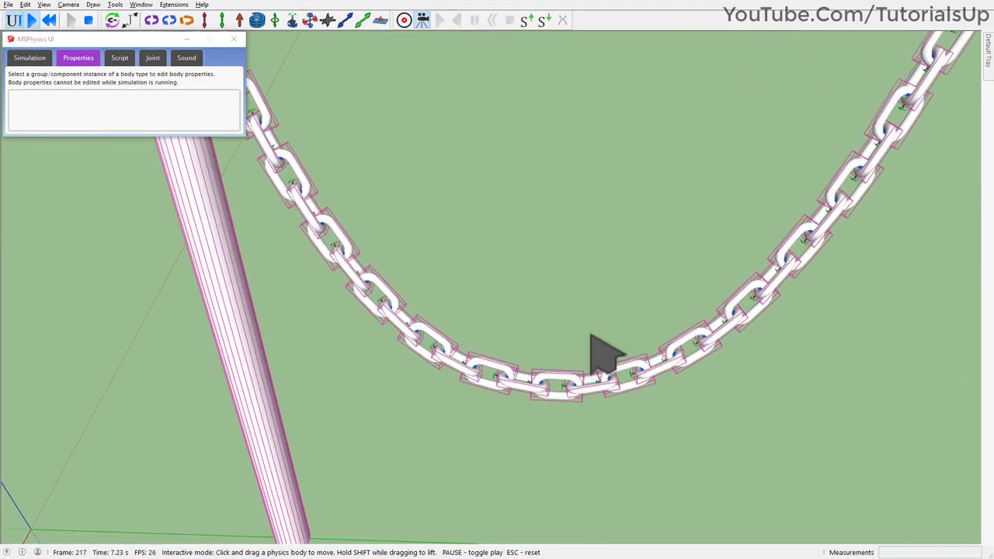
scroll(606, 357, "down", 4)
mouse_move(533, 328)
middle_mouse_down()
mouse_move(743, 328)
mouse_move(318, 221)
middle_mouse_up()
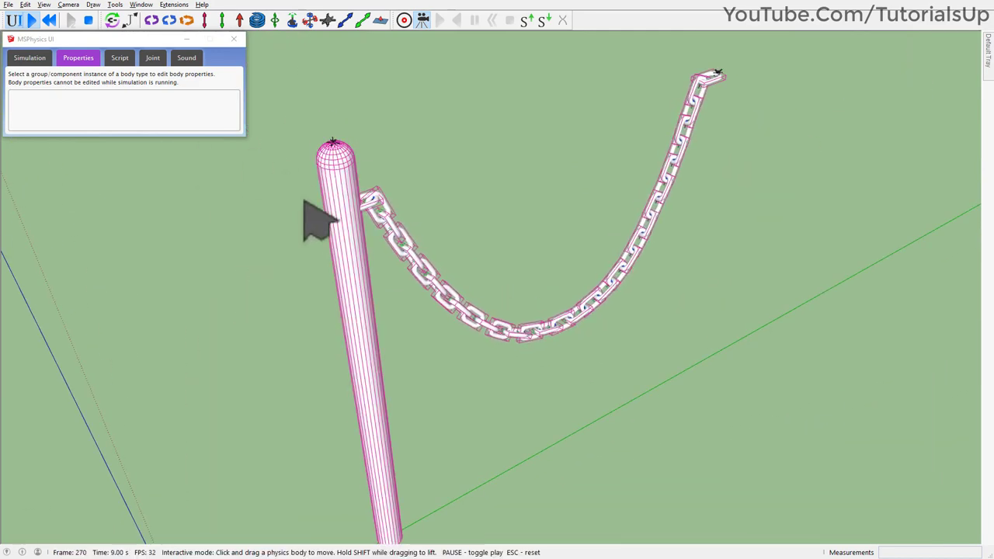
left_click(51, 22)
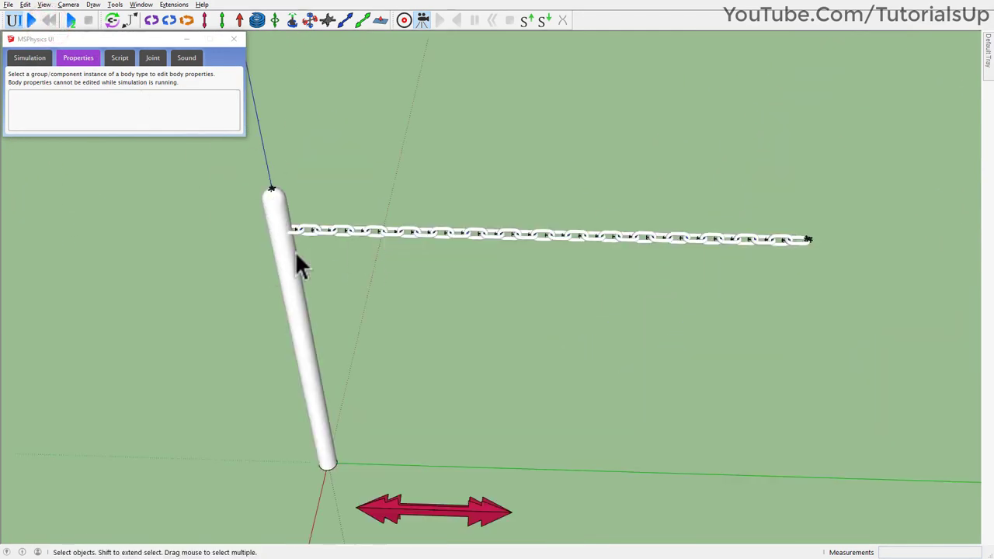
- Give the post a Box collision shape and make it non-collidable
left_click(69, 114)
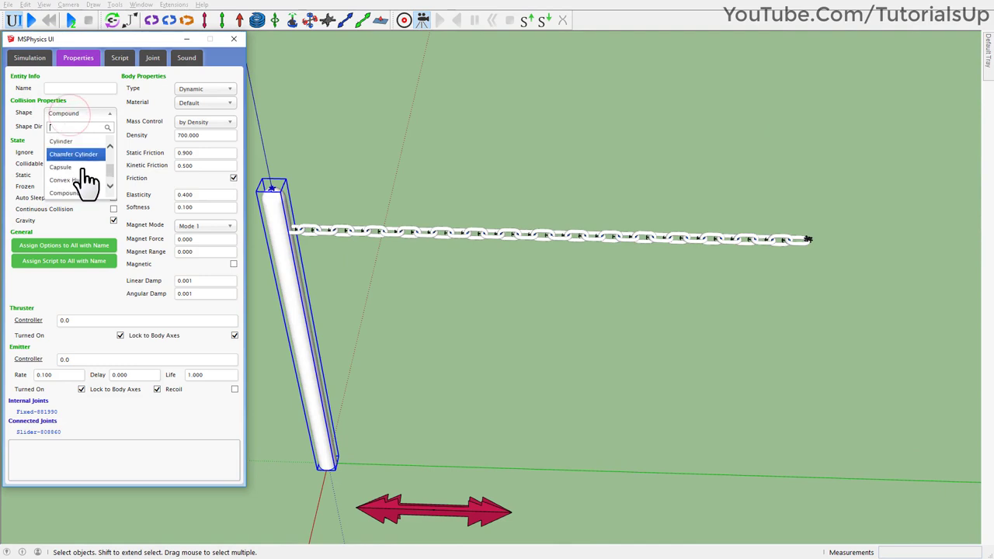
left_click(70, 155)
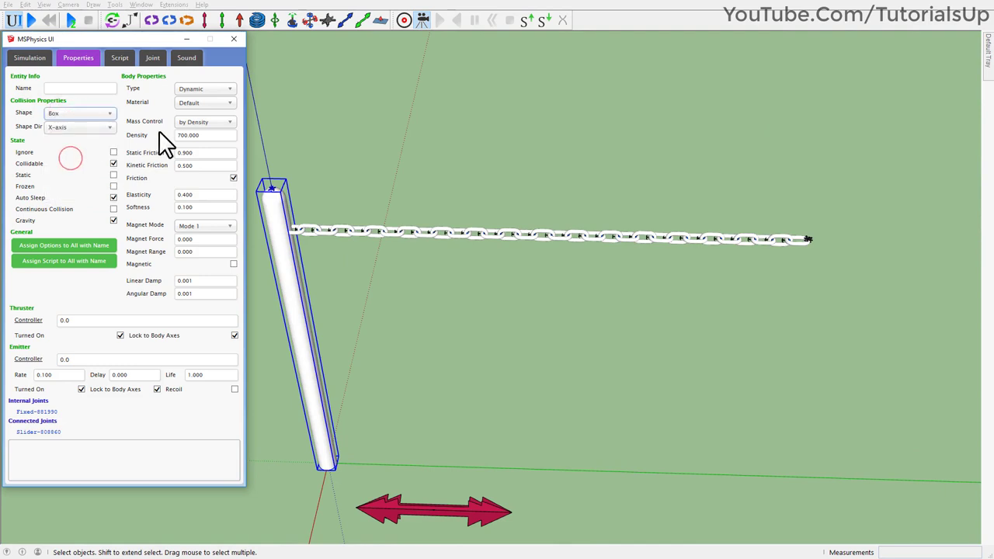
left_click(113, 164)
- Run the simulation, tug the chain sideways, then reset everything to the start
left_click(31, 21)
mouse_move(403, 262)
left_mouse_down()
mouse_move(463, 258)
mouse_move(566, 323)
mouse_move(613, 369)
mouse_move(606, 289)
left_mouse_up()
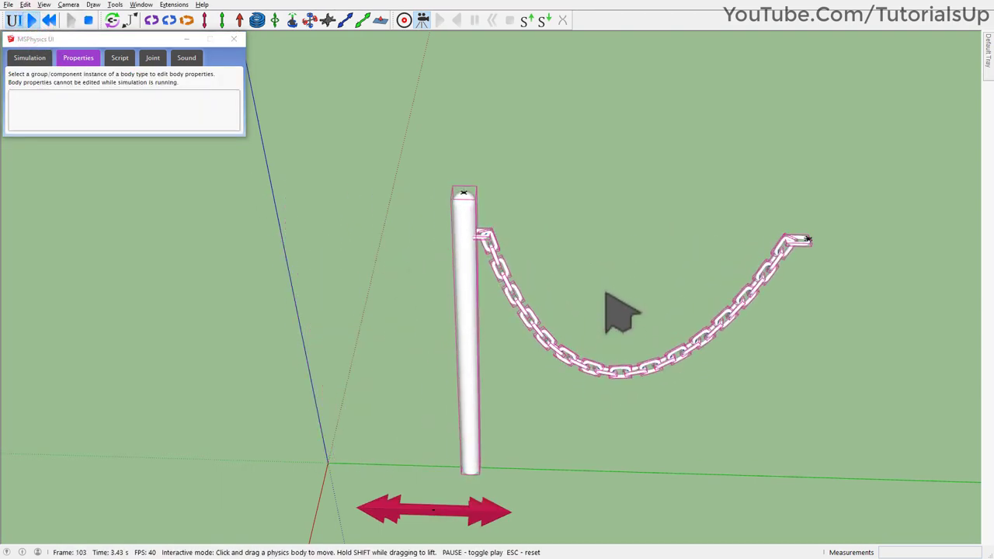
mouse_move(605, 295)
middle_mouse_down()
mouse_move(687, 366)
mouse_move(288, 337)
middle_mouse_up()
scroll(355, 327, "down", 3)
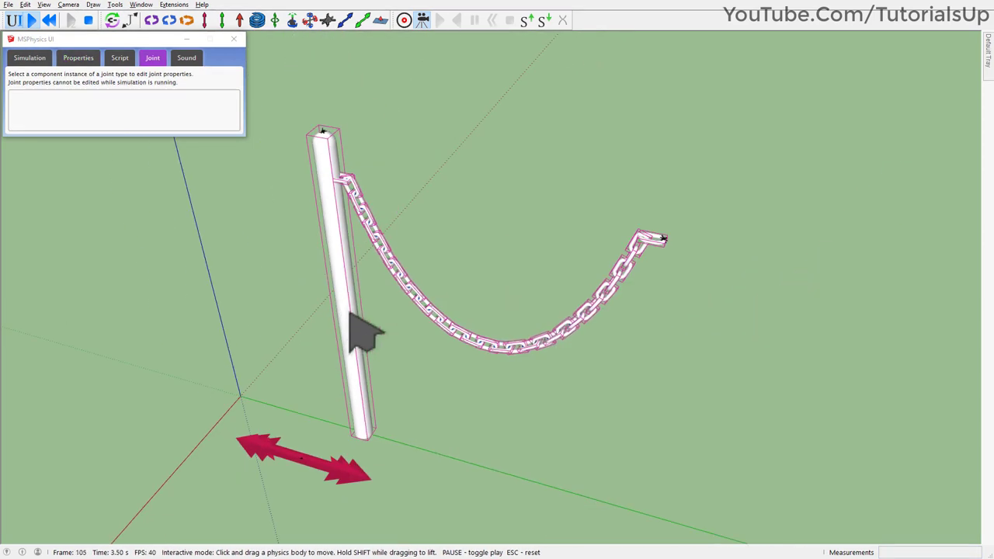
left_click_drag(355, 328, 432, 321)
scroll(372, 338, "up", 2)
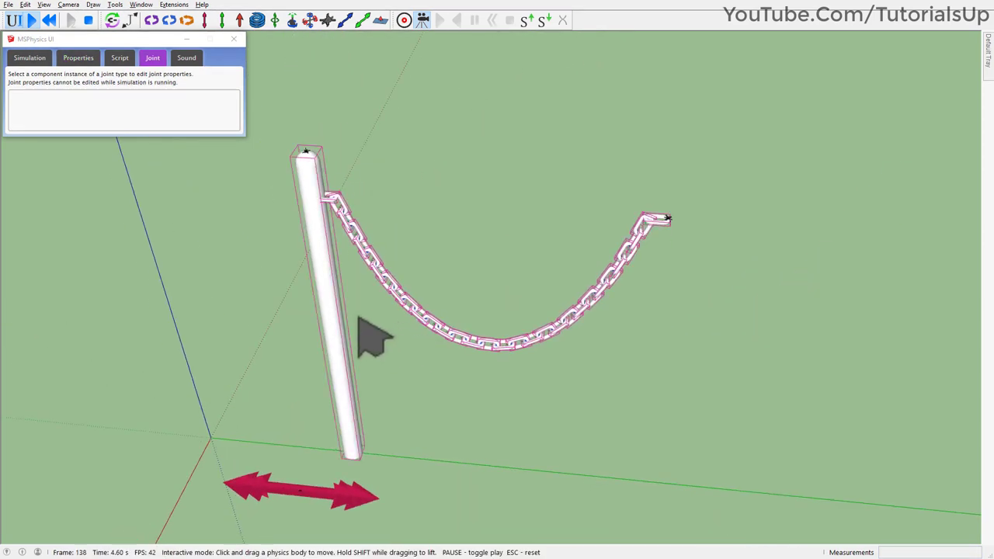
left_click(49, 22)
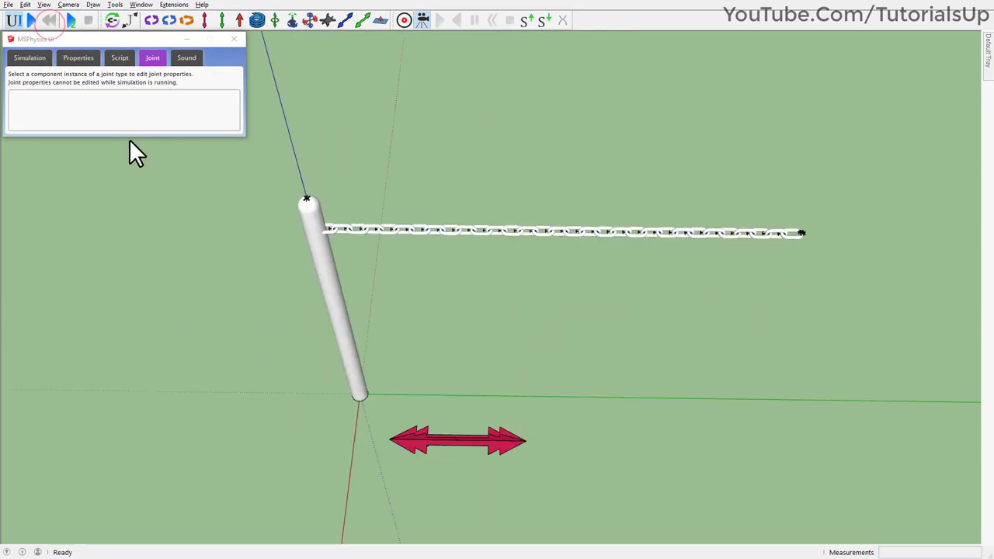
- Turn off Collision Wireframe and start the simulation
left_click(27, 61)
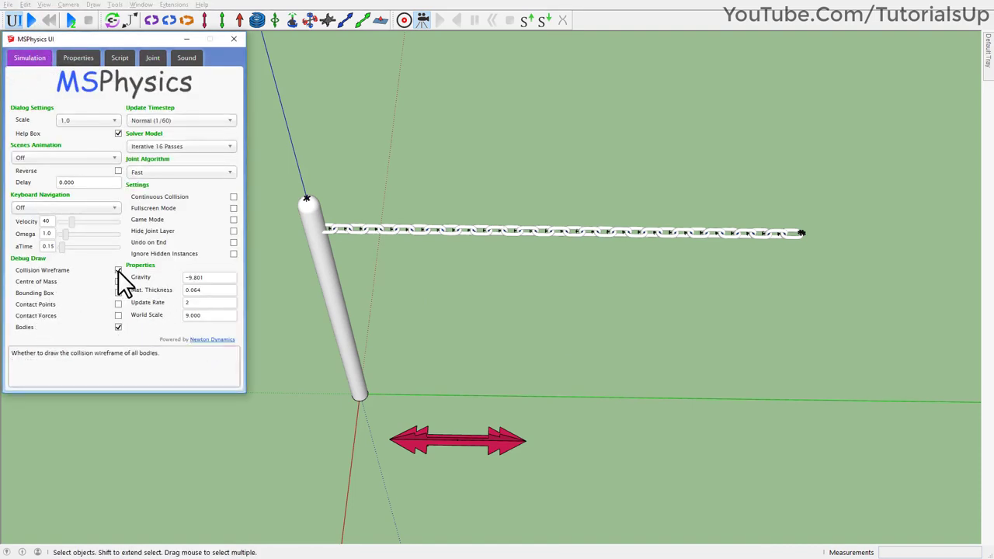
left_click(33, 20)
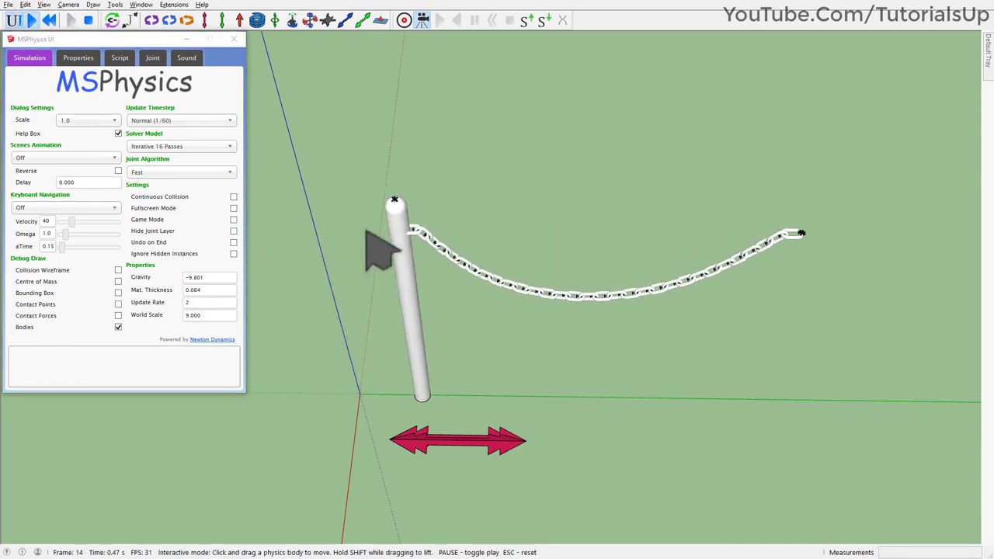
left_click_drag(532, 288, 486, 239)
middle_click_drag(486, 239, 524, 303)
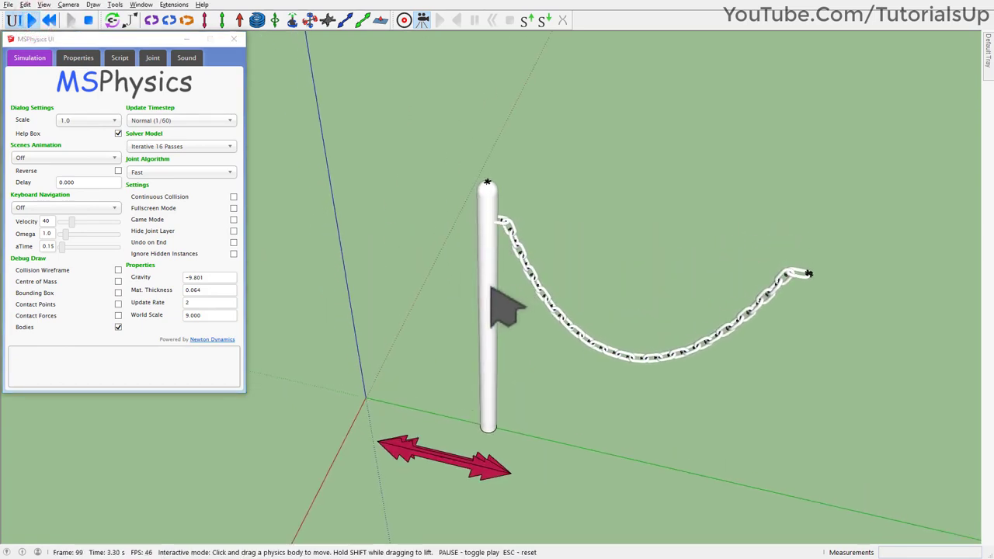
- Drag and tilt the pole so the chain settles into a sagging curve
left_click_drag(491, 288, 419, 271)
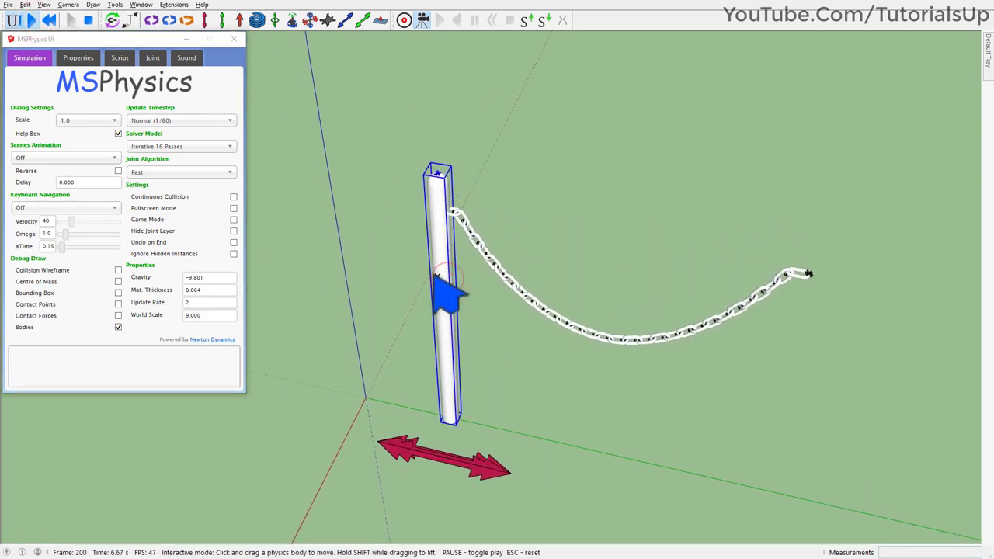
mouse_move(435, 291)
middle_mouse_down()
mouse_move(610, 182)
mouse_move(588, 271)
middle_mouse_up()
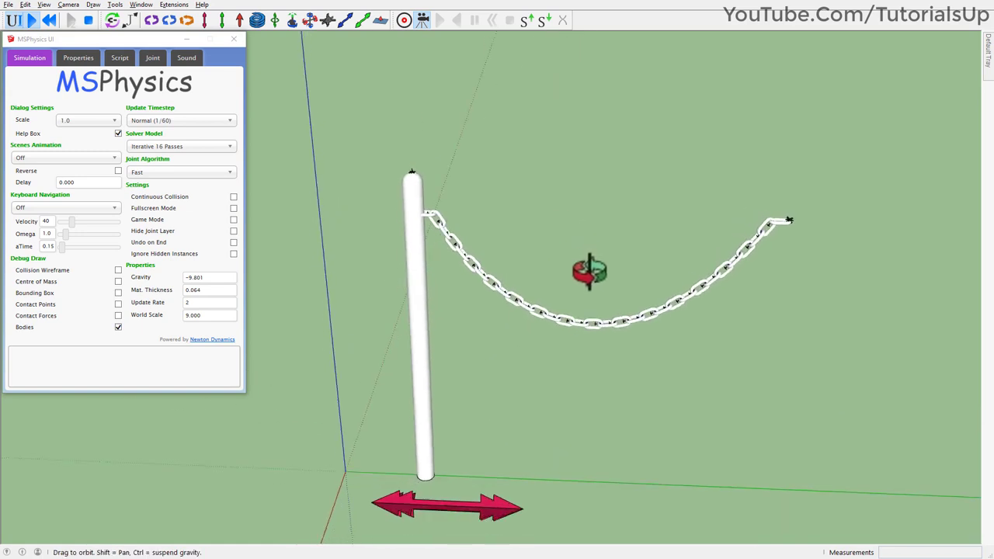
mouse_move(435, 412)
left_mouse_down()
mouse_move(404, 412)
mouse_move(403, 393)
mouse_move(413, 391)
left_mouse_up()
mouse_move(411, 392)
middle_mouse_down()
mouse_move(492, 422)
mouse_move(388, 304)
mouse_move(510, 362)
mouse_move(460, 318)
middle_mouse_up()
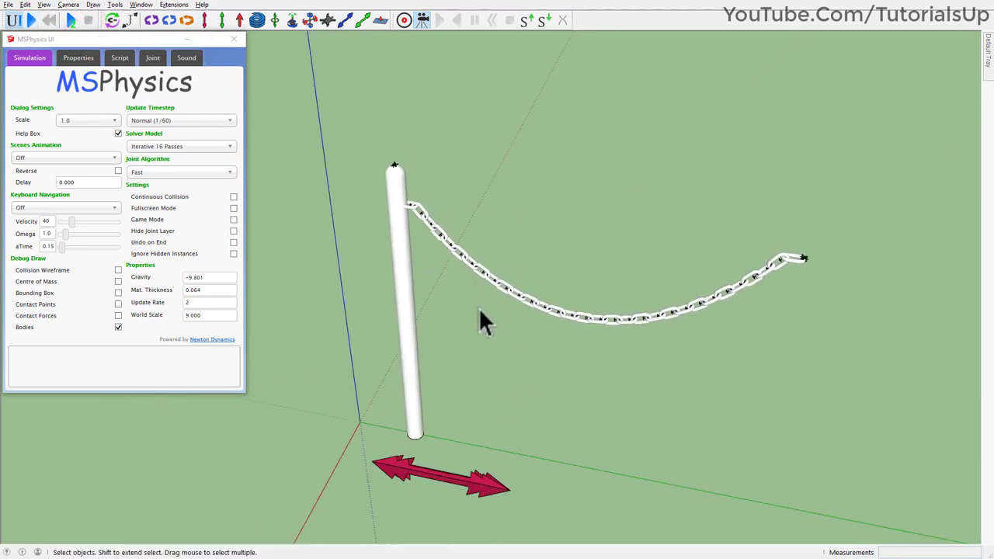
middle_click_drag(479, 319, 458, 310)
scroll(792, 231, "up", 2)
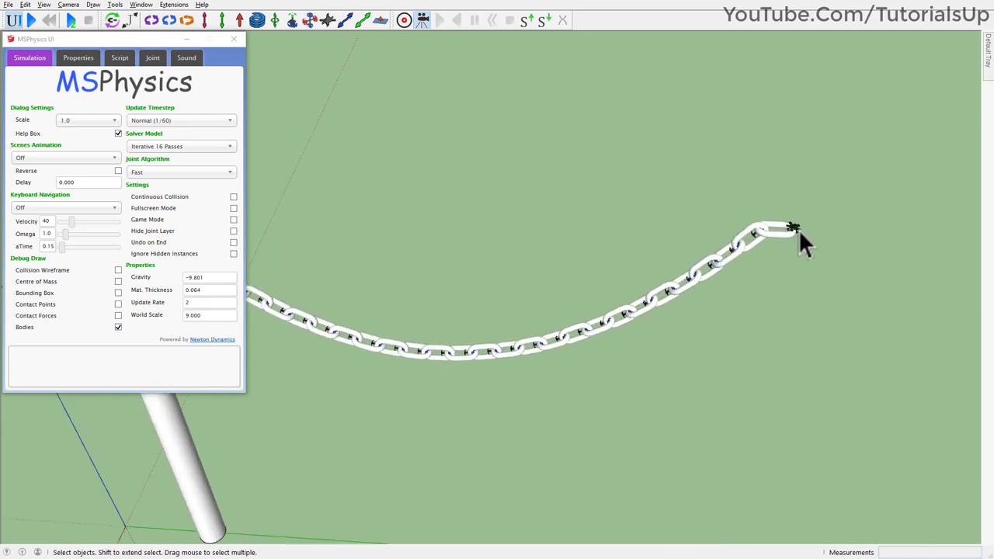
- Select the slider joint beneath the post to view its Min -1000, Max 1000, Linear Friction 200
left_click(795, 229)
scroll(799, 231, "down", 2)
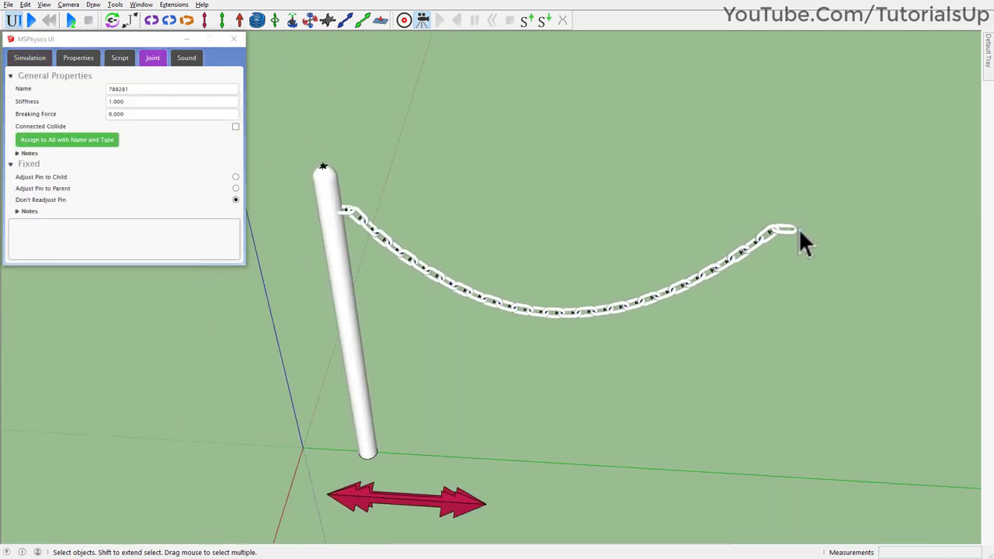
left_click(799, 229)
scroll(788, 231, "down", 2)
mouse_move(785, 234)
middle_mouse_down()
mouse_move(880, 272)
mouse_move(857, 301)
middle_mouse_up()
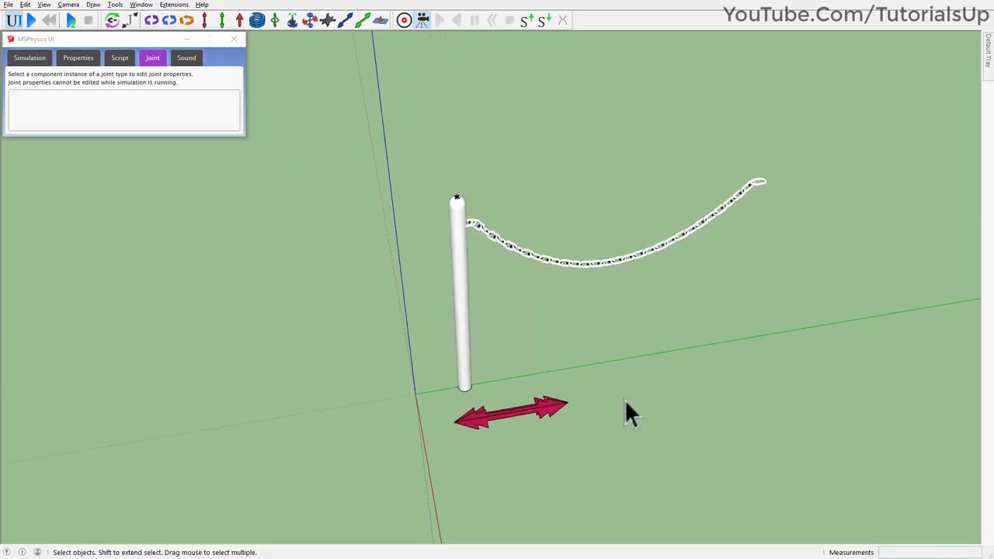
left_click(553, 412)
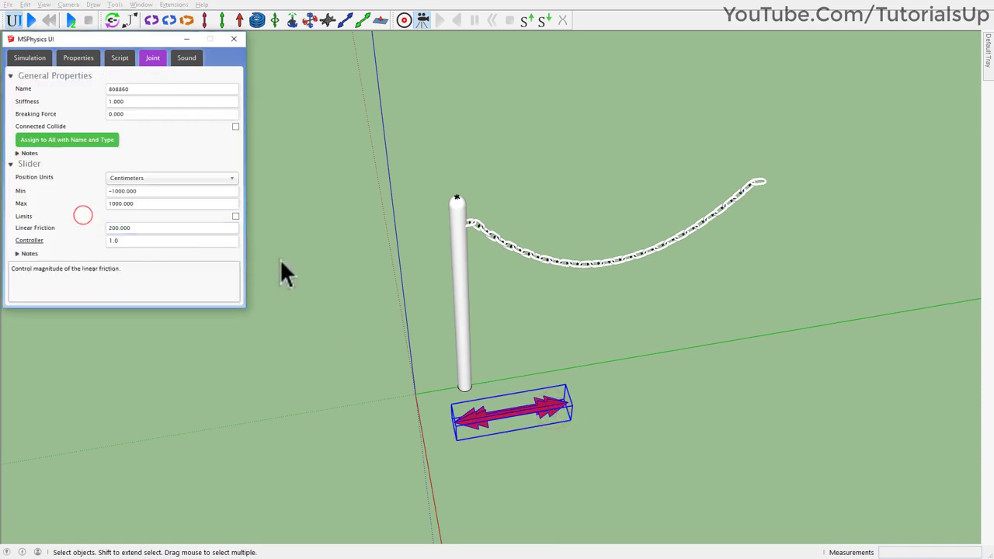
middle_click_drag(456, 267, 458, 272)
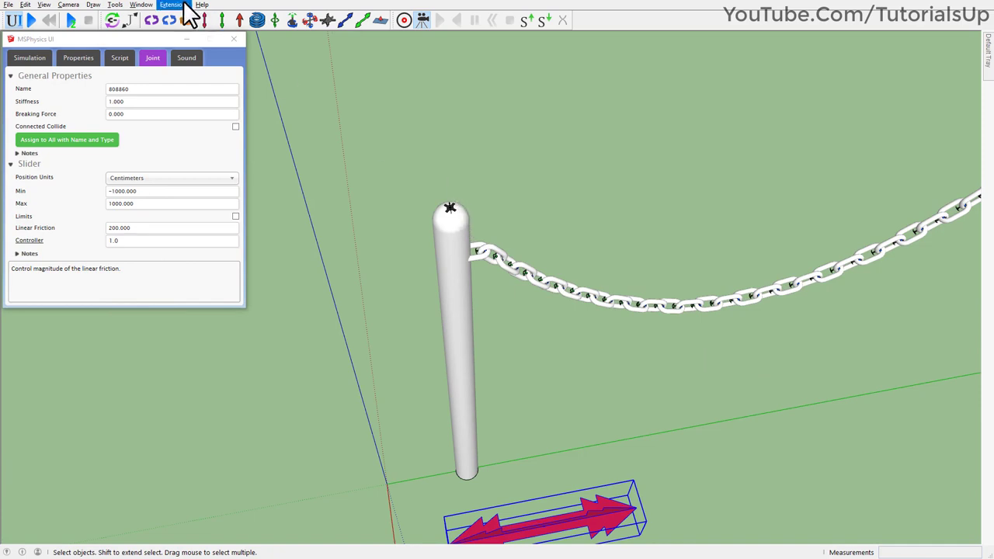
left_click(119, 15)
scroll(450, 217, "up", 1)
scroll(454, 208, "up", 1)
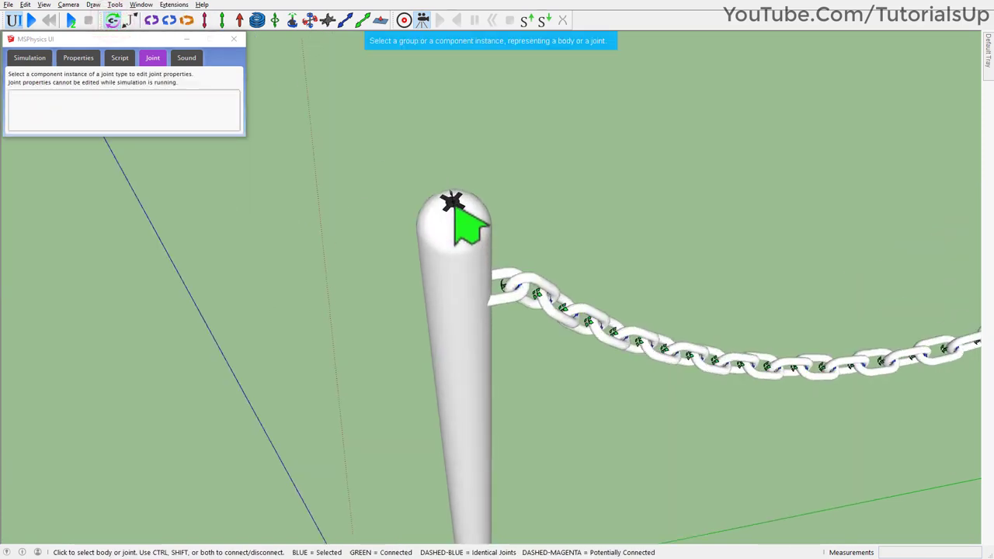
scroll(458, 232, "up", 1)
scroll(477, 264, "down", 1)
scroll(469, 275, "down", 1)
scroll(456, 280, "down", 1)
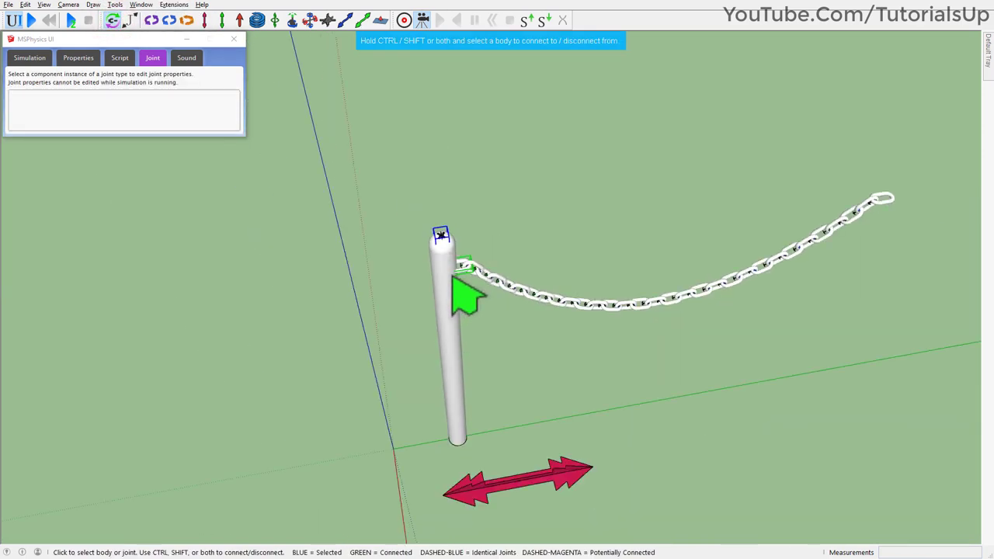
scroll(896, 208, "up", 1)
scroll(896, 209, "up", 2)
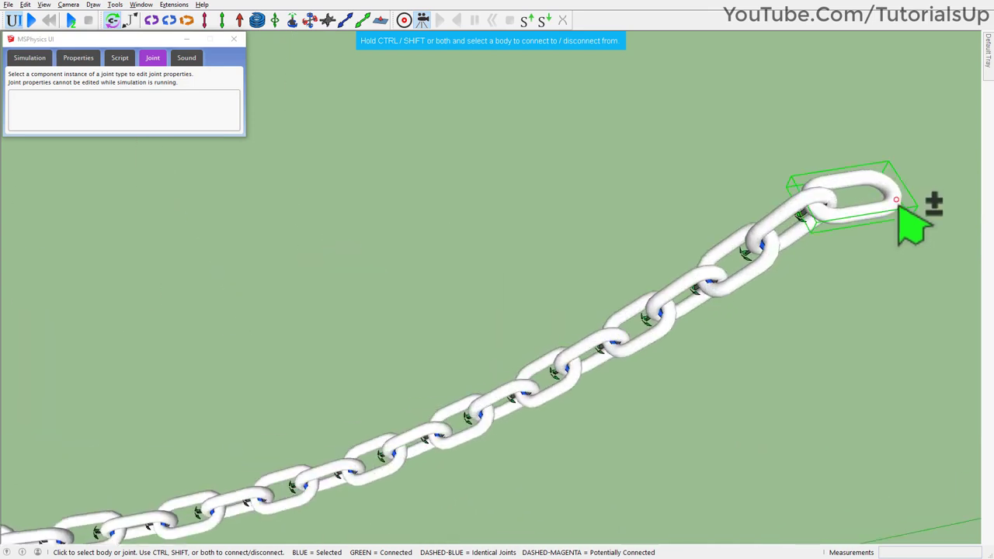
scroll(899, 210, "up", 1)
scroll(899, 208, "down", 2)
scroll(851, 226, "down", 2)
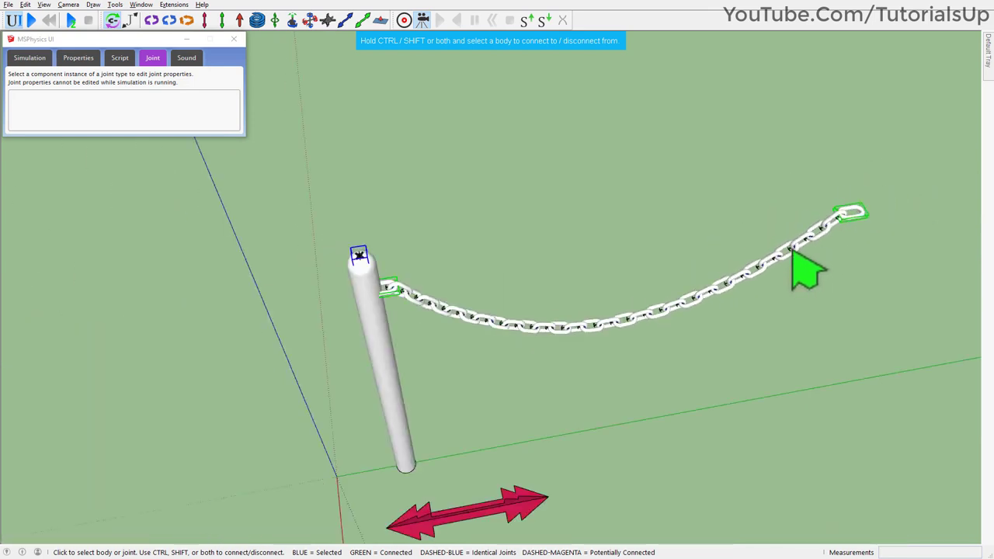
middle_click_drag(798, 266, 814, 215)
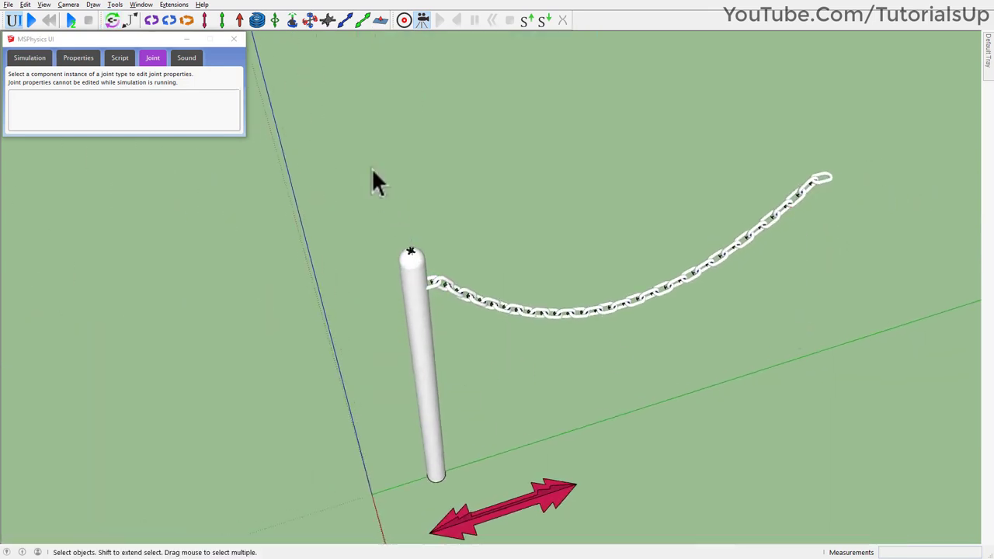
- Copy the post and chain to the chain's free end, arraying three copies in a row
left_click_drag(858, 424, 876, 495)
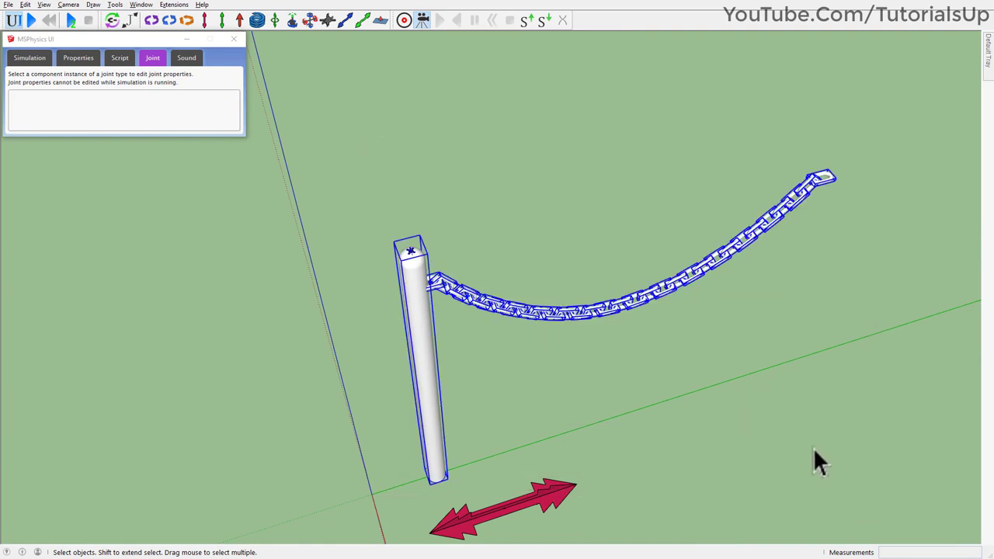
middle_click_drag(765, 429, 581, 372)
key("m")
middle_click_drag(512, 401, 430, 384)
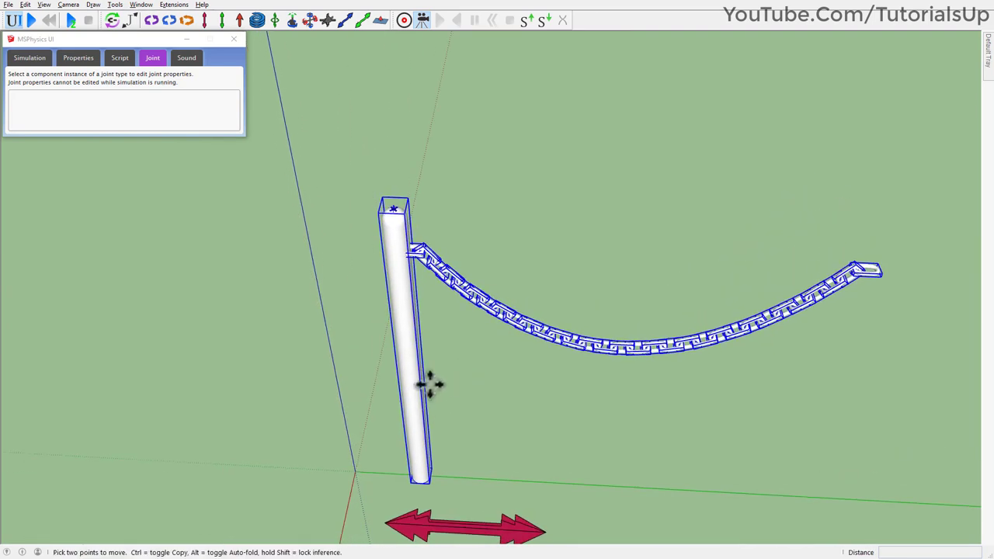
key("ctrl")
left_click(414, 351)
middle_click_drag(683, 420, 365, 417, "shift")
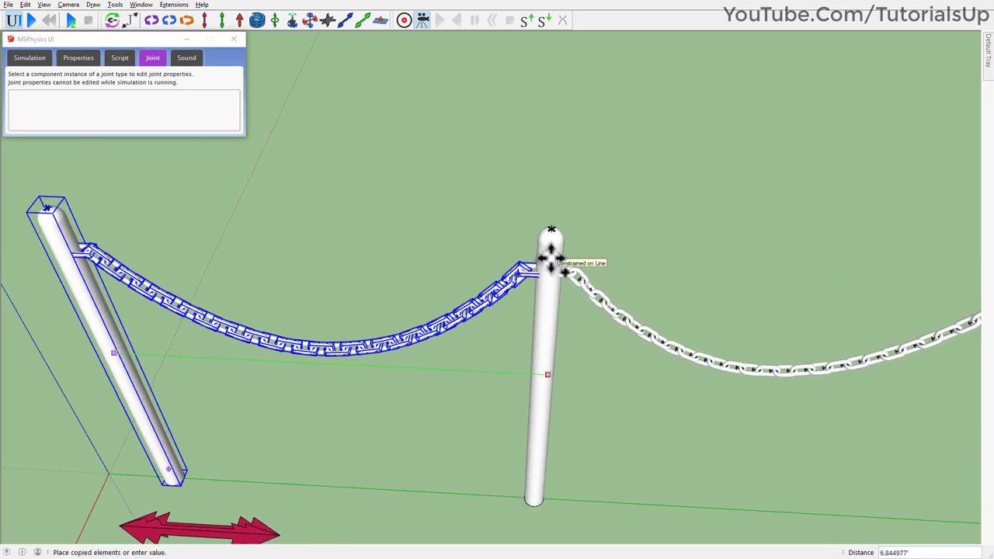
left_click(550, 256)
scroll(548, 281, "down", 2)
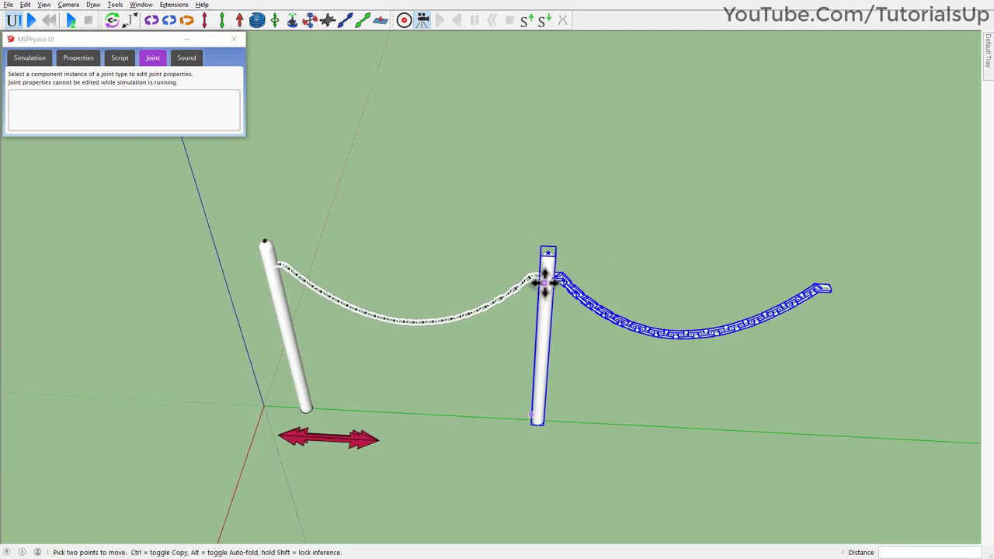
scroll(545, 284, "down", 2)
type("3x")
key("Return")
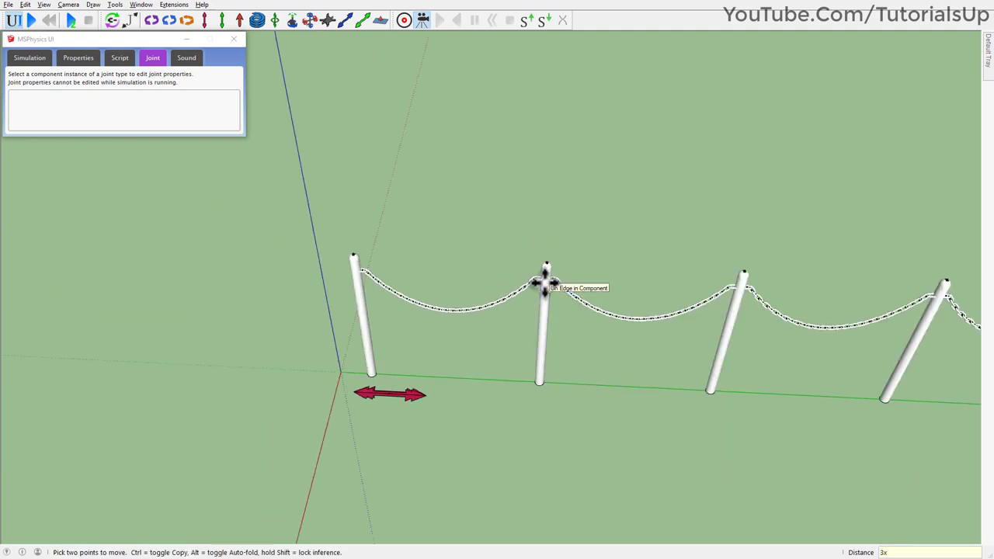
key("space")
- Select the free-hanging chain past the last post and zoom out to show all four posts
scroll(501, 312, "down", 2)
mouse_move(418, 340)
middle_mouse_down("shift")
mouse_move(696, 318)
mouse_move(526, 333)
middle_mouse_up("shift")
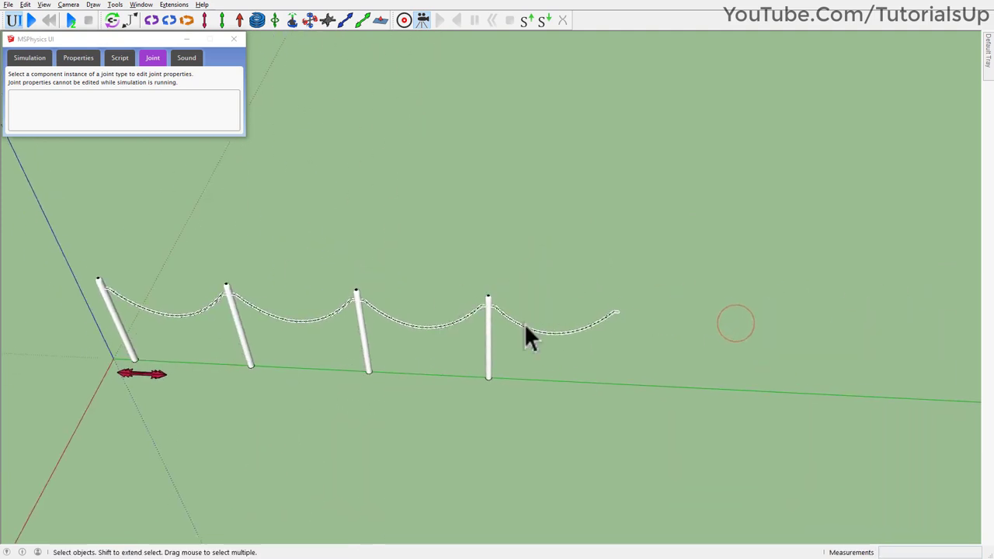
scroll(532, 335, "up", 3)
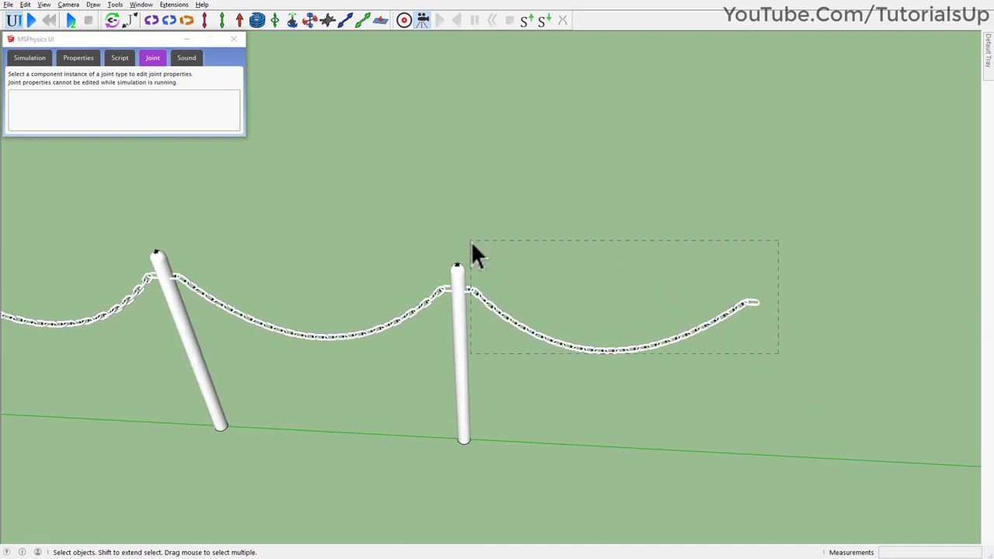
left_click_drag(476, 246, 471, 242)
scroll(507, 365, "down", 1)
mouse_move(222, 349)
middle_mouse_down("shift")
mouse_move(581, 353)
mouse_move(99, 169)
middle_mouse_up("shift")
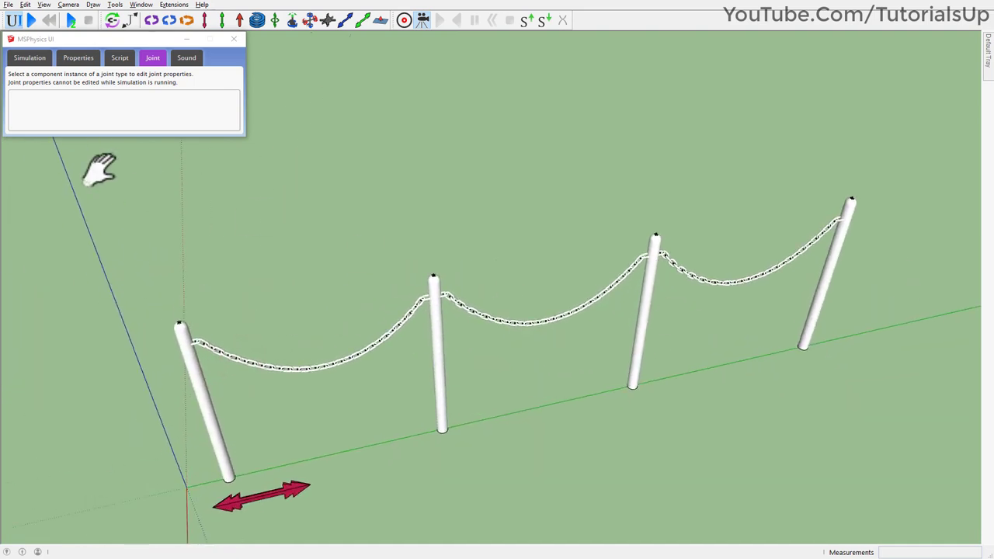
- Turn on MSPhysics joint connection mode and inspect the second post's connected joints
left_click(111, 21)
scroll(450, 309, "up", 3)
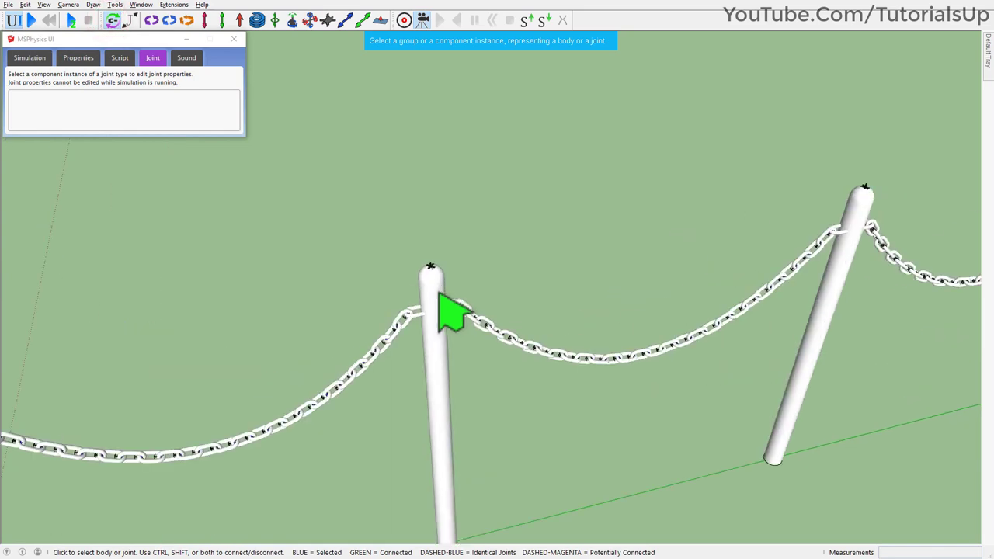
scroll(442, 283, "up", 3)
left_click(419, 239)
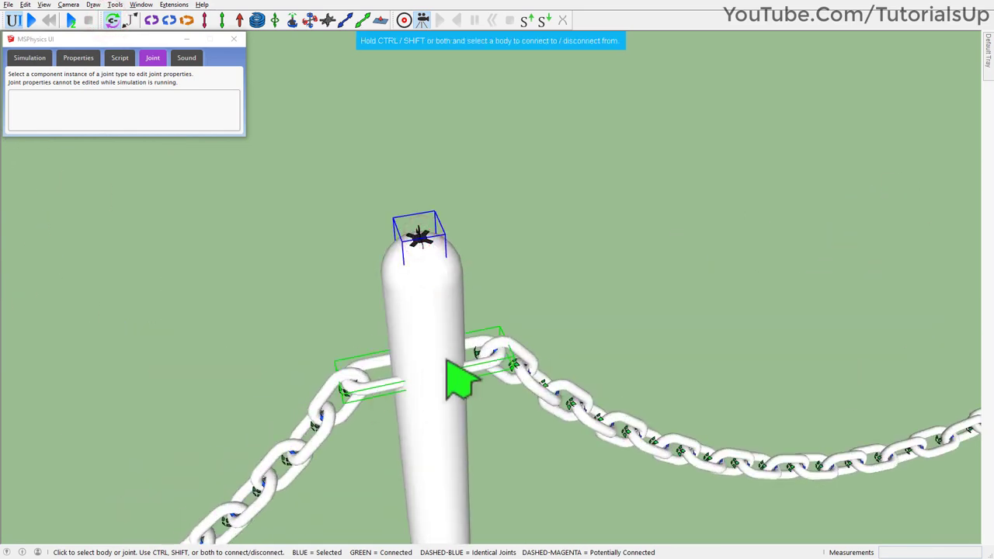
scroll(461, 378, "down", 3)
scroll(443, 366, "down", 2)
scroll(630, 304, "up", 3)
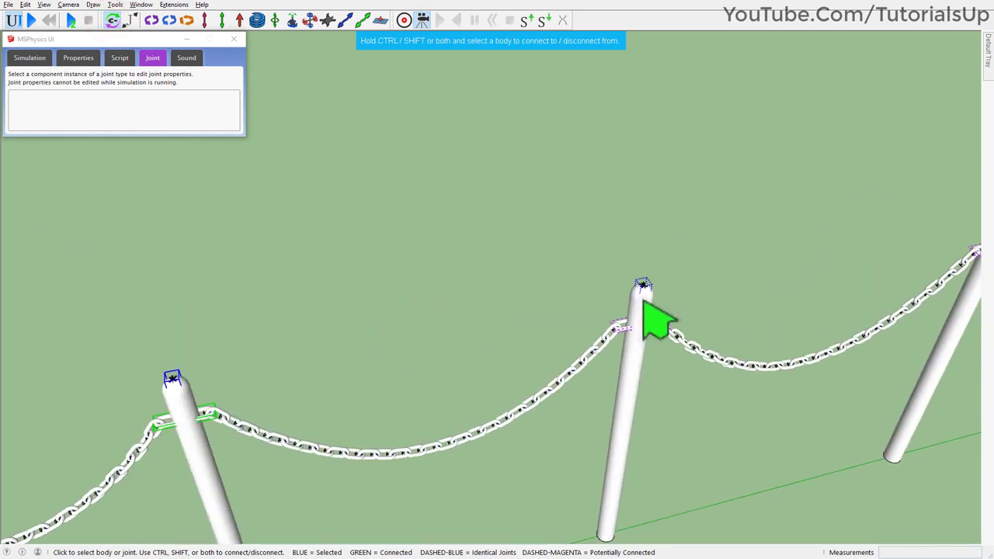
scroll(648, 302, "up", 3)
scroll(658, 427, "down", 2)
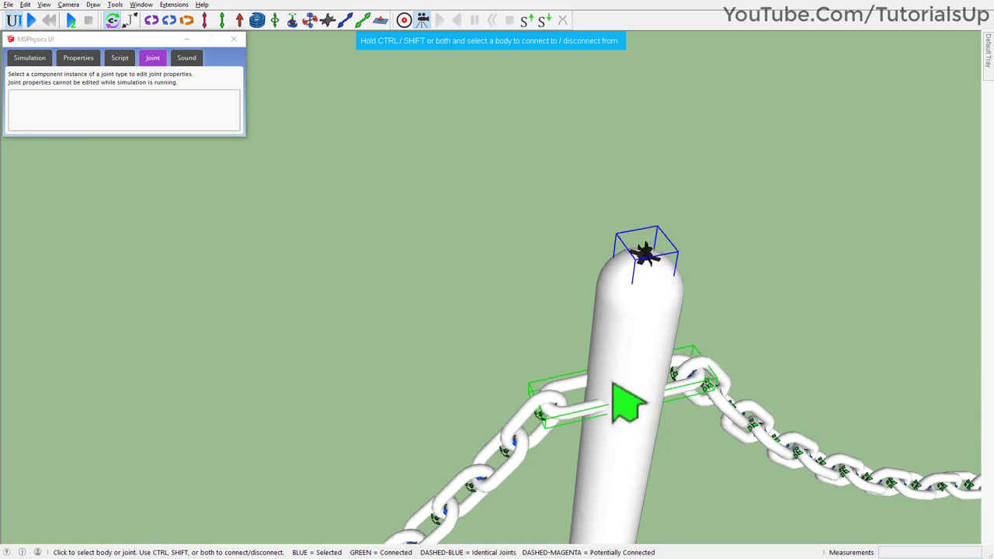
scroll(617, 399, "down", 2)
scroll(621, 399, "down", 2)
scroll(617, 372, "down", 1)
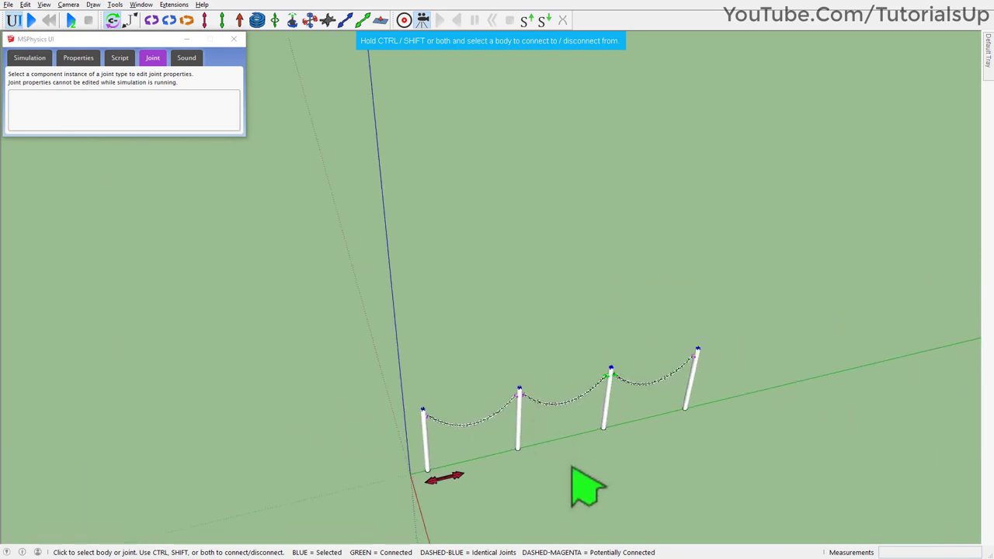
scroll(572, 468, "up", 2)
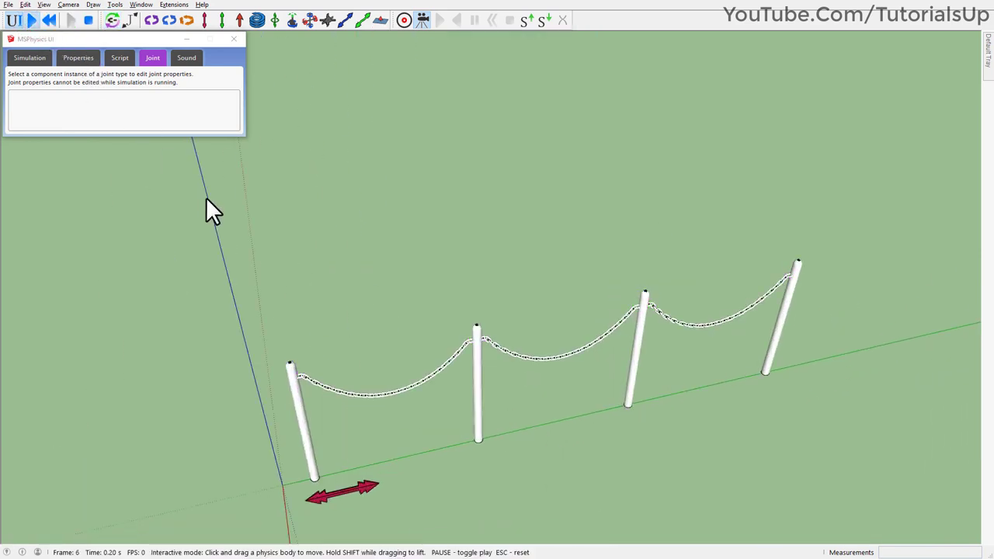
- Drag the second and third posts during the simulation to swing the chains
scroll(466, 388, "up", 1)
scroll(435, 388, "up", 1)
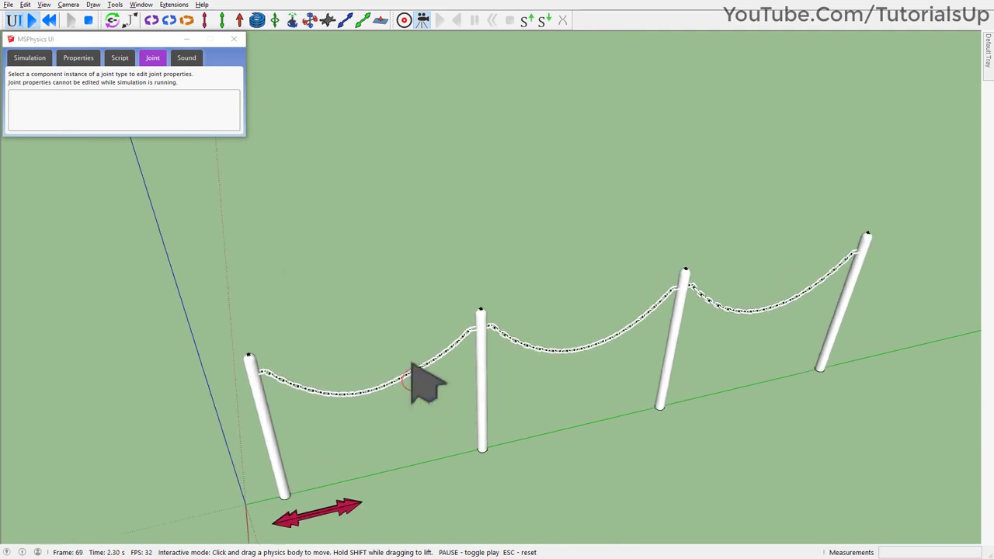
left_click_drag(469, 427, 491, 439)
mouse_move(688, 384)
left_mouse_down()
mouse_move(658, 386)
mouse_move(694, 365)
left_mouse_up()
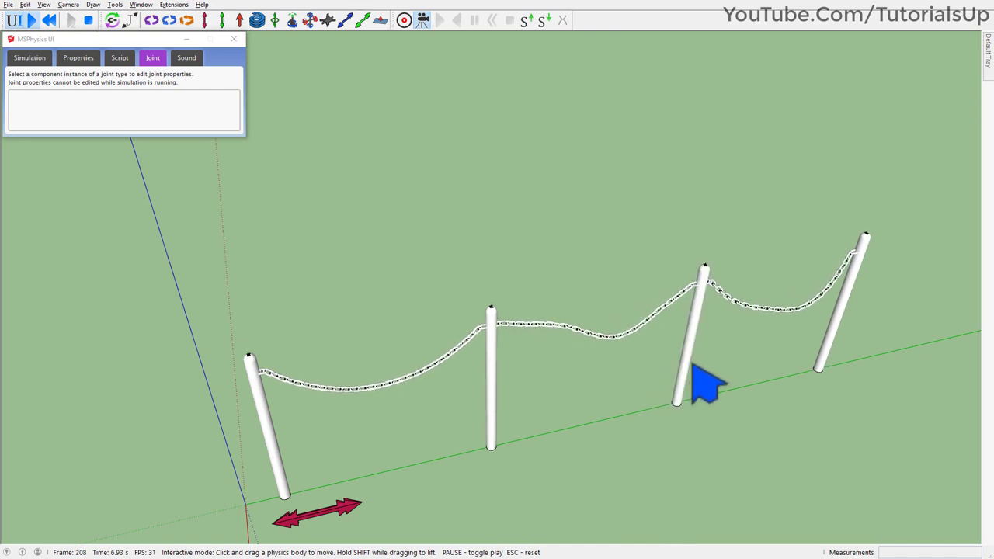
- Reset the simulation and box-select the three right posts with their two chains
left_click(52, 22)
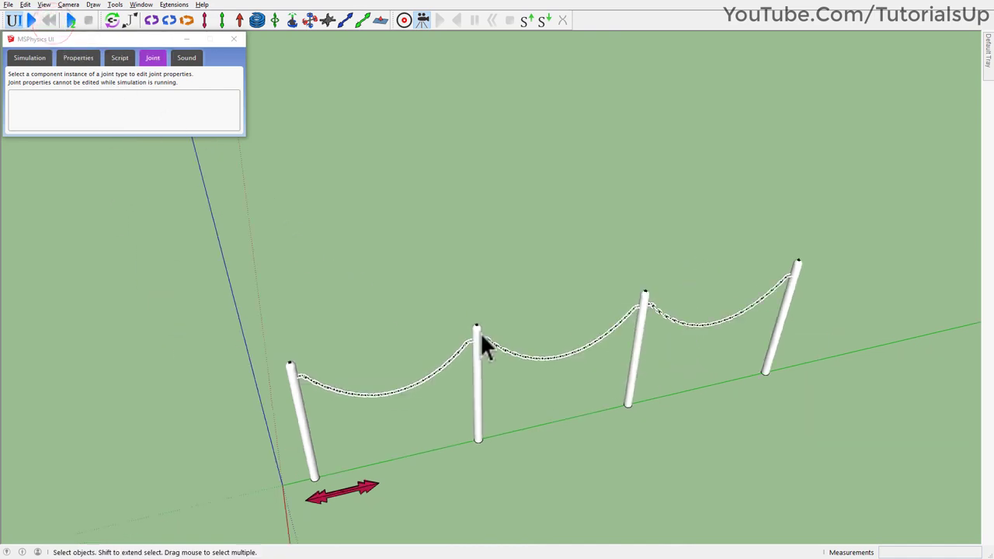
scroll(497, 338, "down", 3)
middle_click_drag(513, 344, 440, 278)
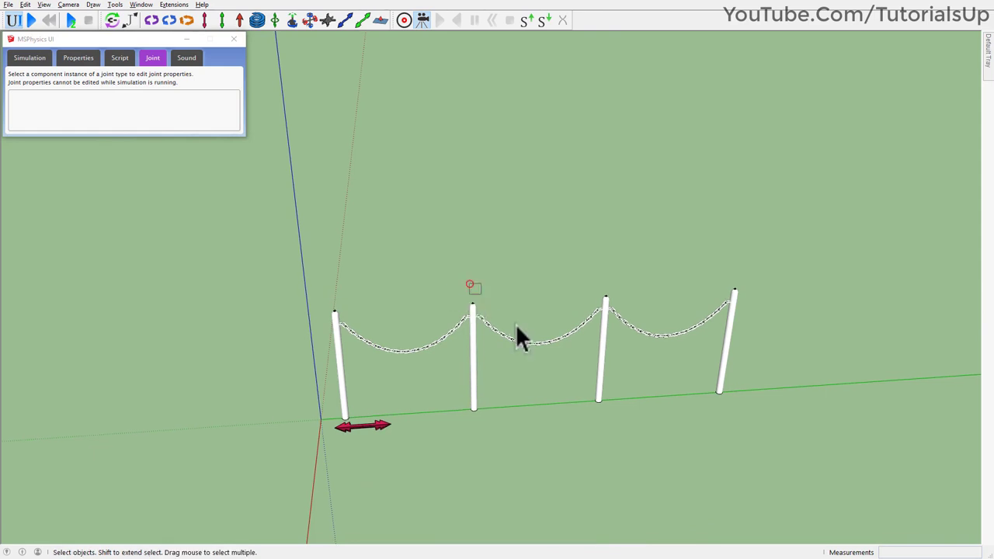
left_click_drag(832, 484, 832, 483)
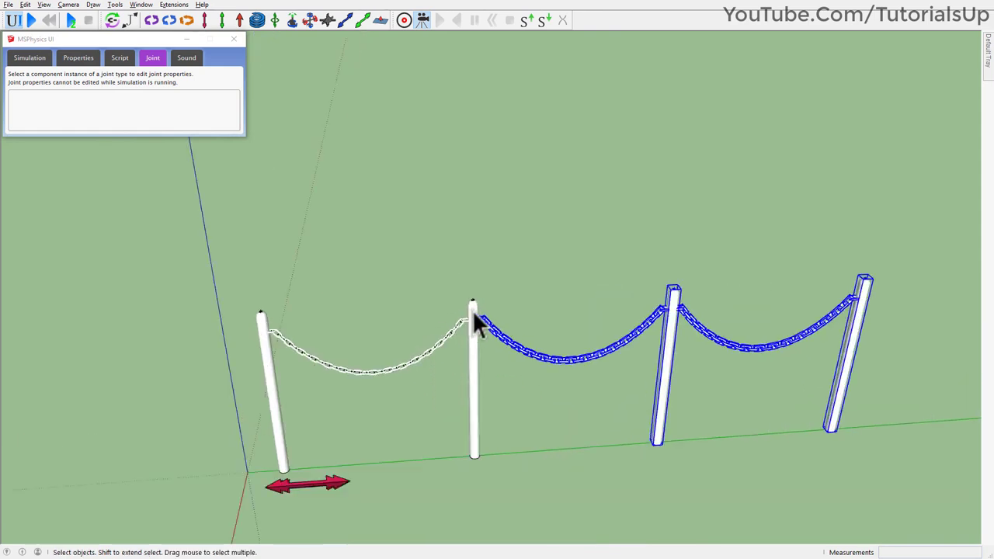
- Delete the selected posts and chains plus the remaining extra right post
scroll(472, 311, "up", 3)
key("Delete")
left_click(475, 347)
key("Delete")
mouse_move(473, 347)
middle_mouse_down()
mouse_move(397, 344)
mouse_move(328, 492)
mouse_move(415, 401)
middle_mouse_up()
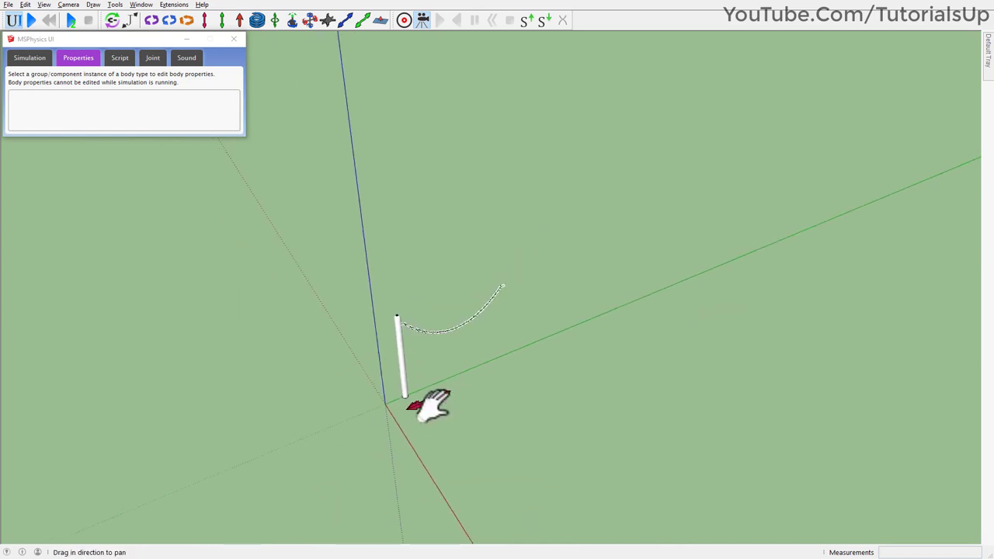
middle_click_drag(420, 403, 329, 378, "shift")
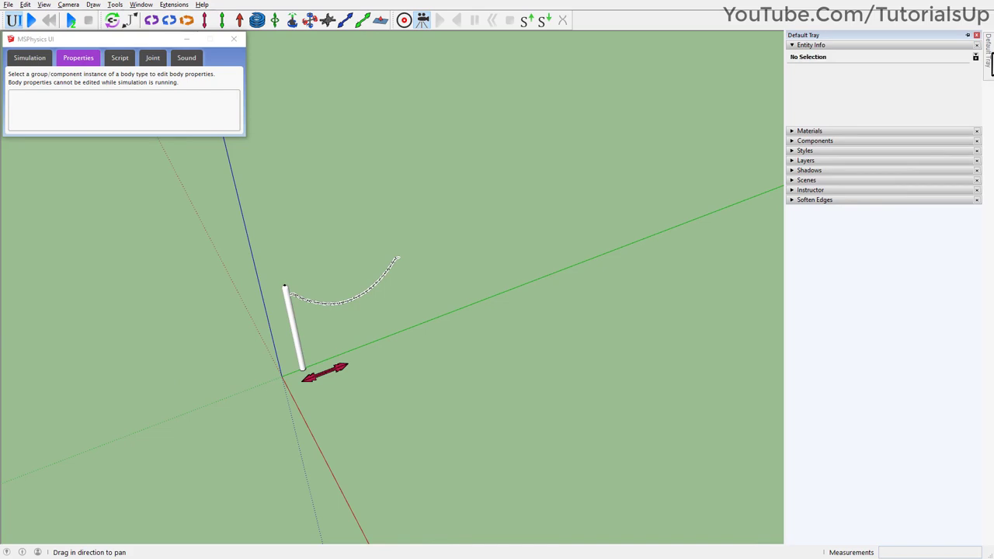
- Make Layer1 visible in the Layers panel to reveal the curved lawn and curb
left_click(806, 45)
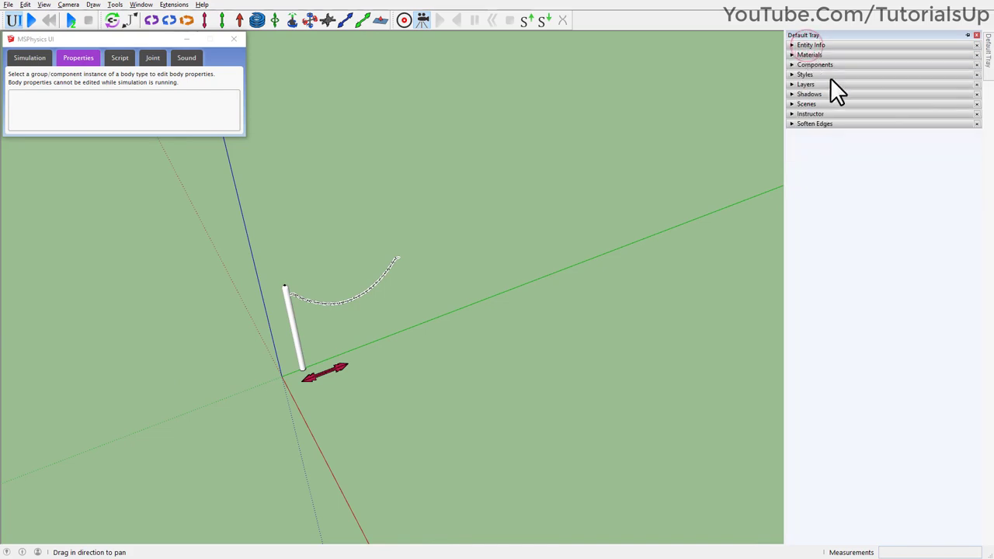
left_click(791, 83)
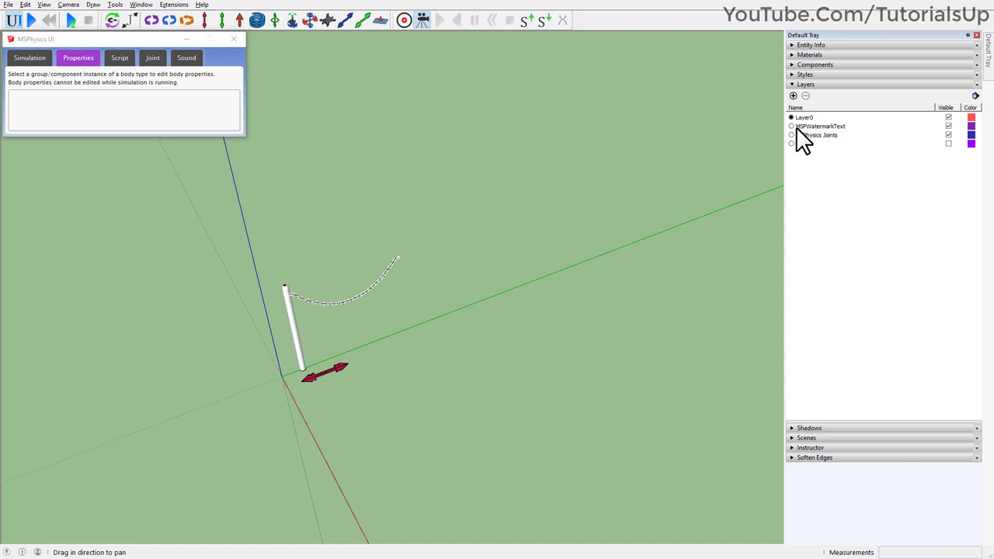
left_click(948, 143)
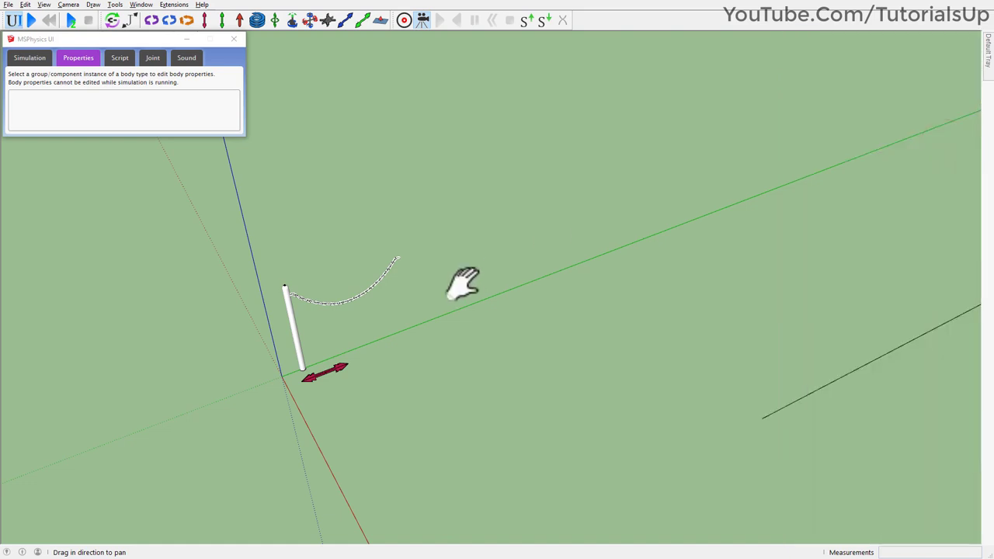
middle_click_drag(461, 282, 362, 317)
scroll(440, 340, "up", 3)
scroll(454, 357, "up", 3)
- Select the curve along the curb together with its connected path edges
scroll(452, 348, "down", 5)
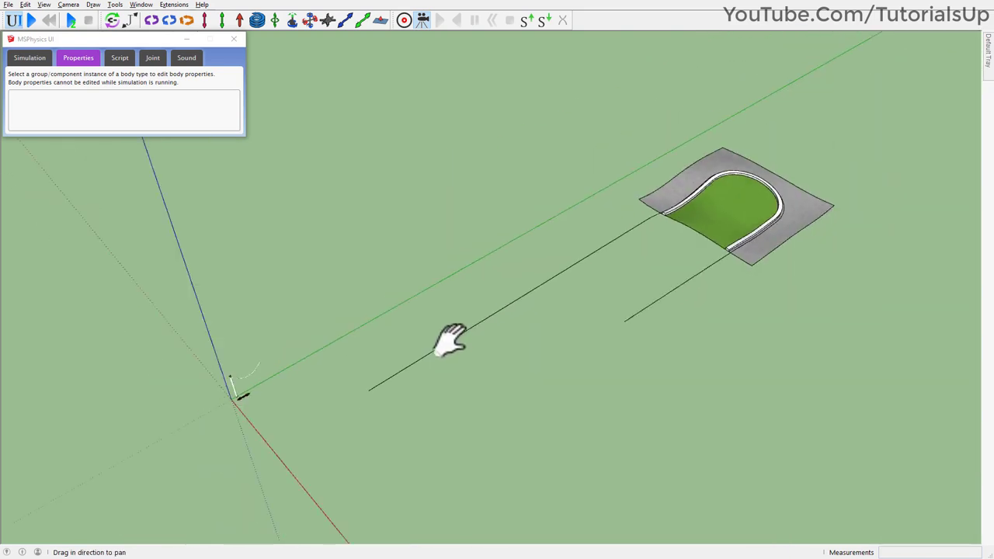
scroll(854, 178, "up", 3)
scroll(803, 222, "up", 3)
mouse_move(803, 222)
middle_mouse_down()
mouse_move(368, 118)
mouse_move(364, 138)
middle_mouse_up()
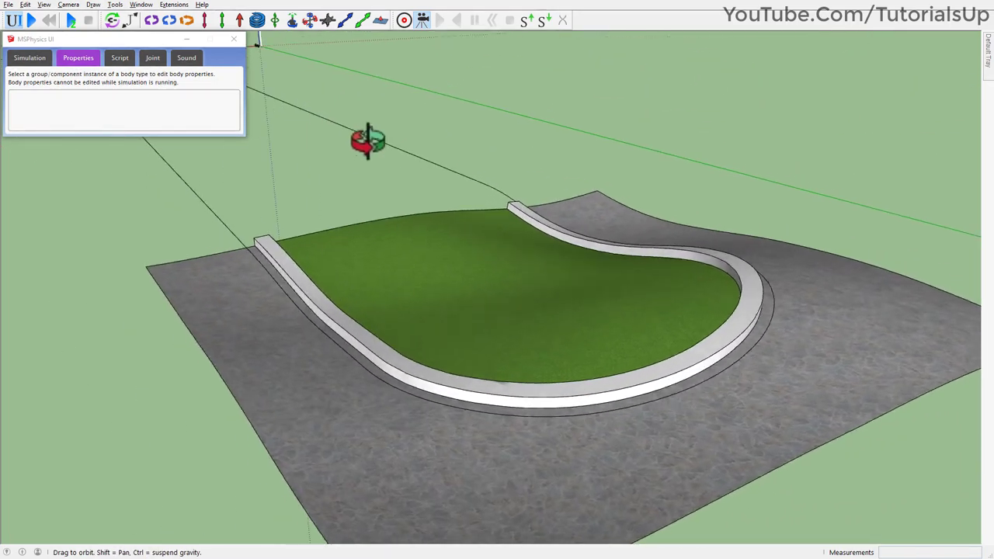
scroll(284, 291, "up", 2)
left_click(277, 314)
double_click(277, 314)
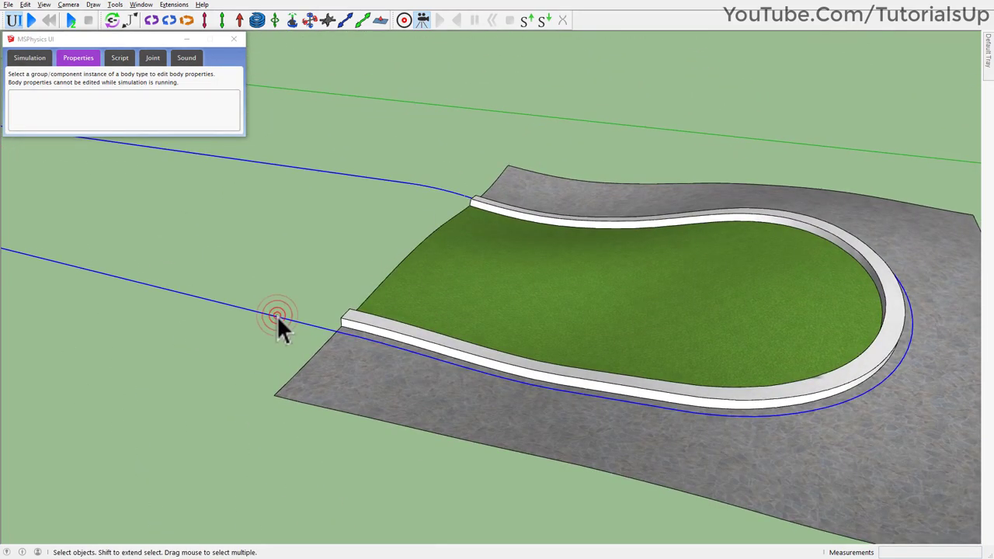
- Check the curb curve's Length in Entity Info
mouse_move(277, 314)
middle_mouse_down()
mouse_move(610, 326)
mouse_move(474, 278)
mouse_move(772, 209)
mouse_move(772, 163)
mouse_move(889, 223)
mouse_move(250, 224)
mouse_move(264, 225)
middle_mouse_up()
scroll(689, 287, "down", 3)
scroll(682, 266, "down", 2)
key("q")
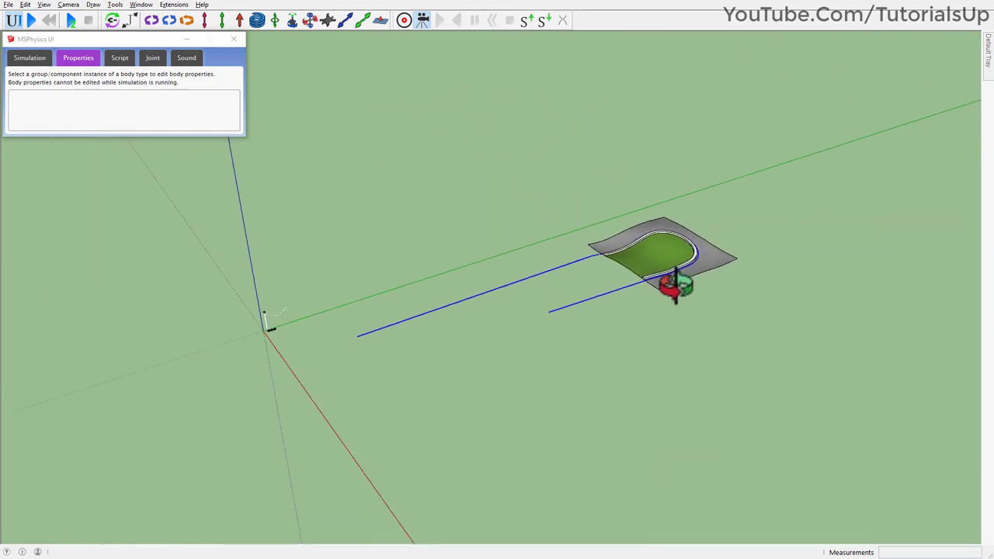
middle_click_drag(664, 237, 658, 327)
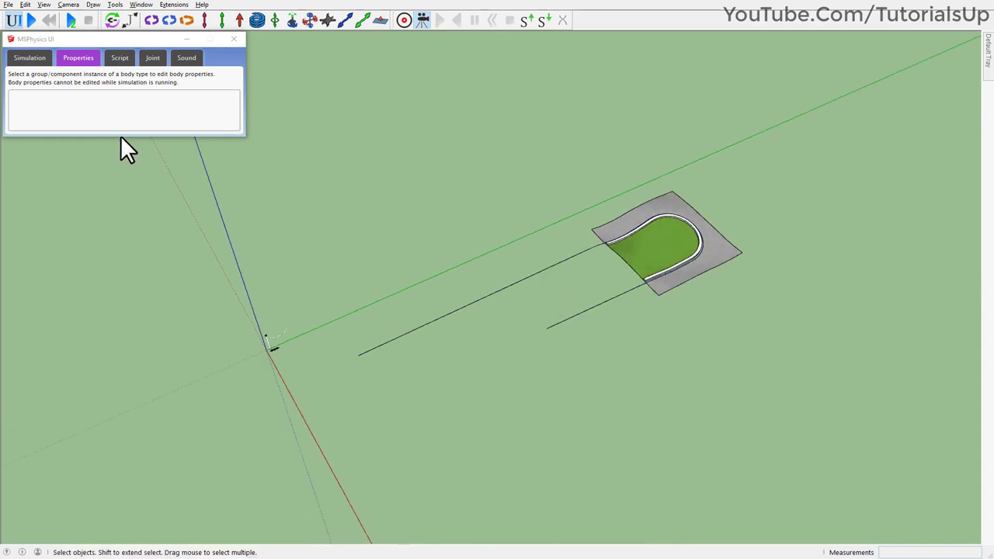
scroll(710, 256, "up", 3)
scroll(683, 276, "up", 3)
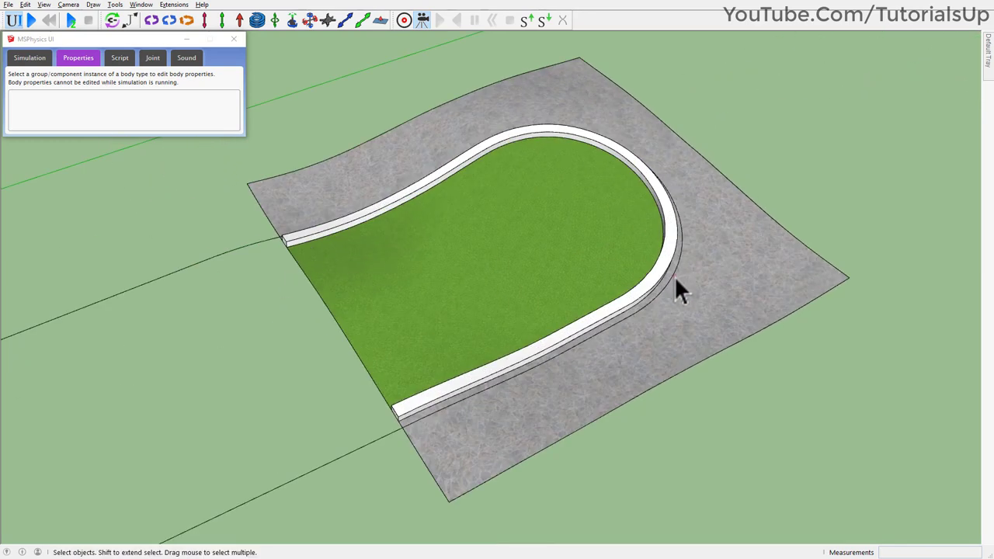
left_click(674, 279)
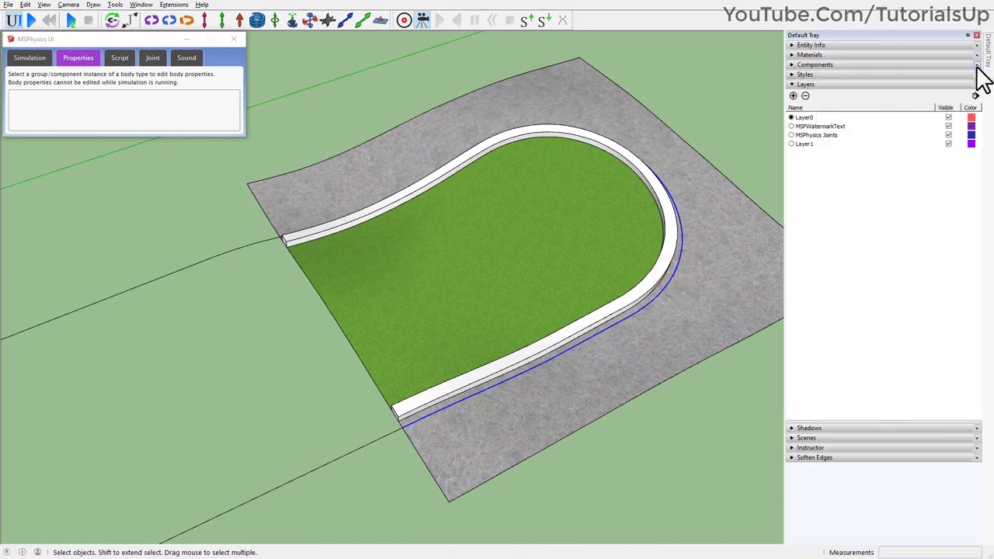
left_click(849, 84)
left_click(824, 44)
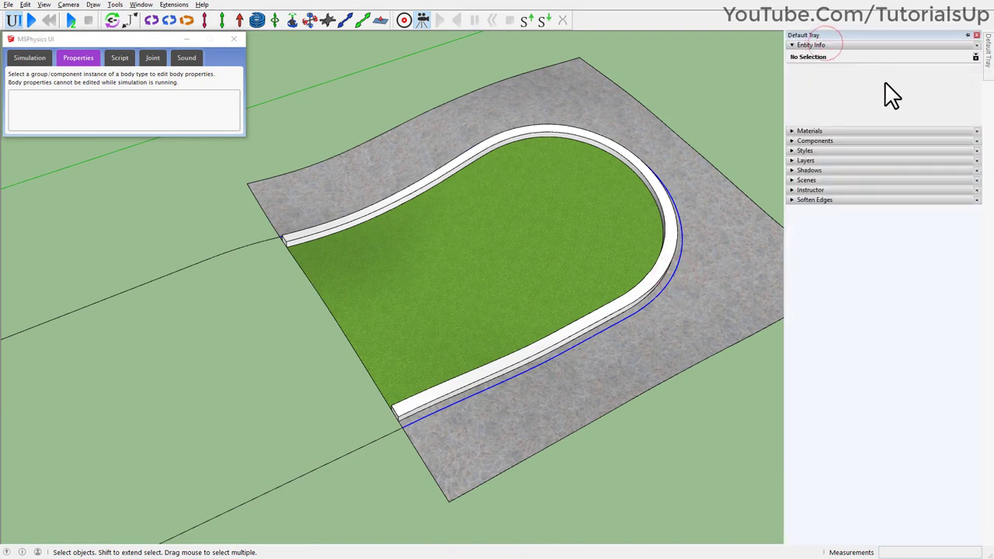
left_click(893, 95)
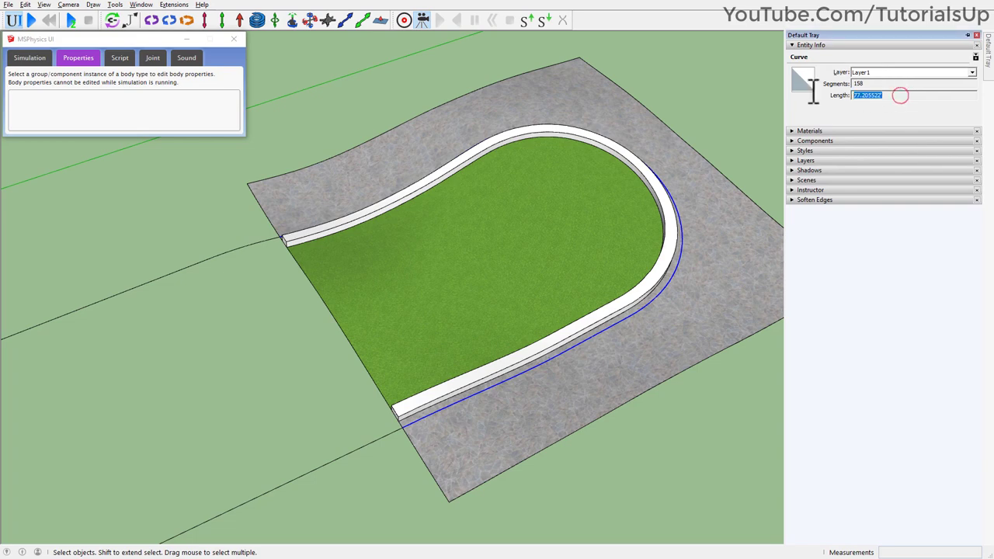
- Confirm the straight guide line is 90' long and bring the axis origin into view
scroll(539, 303, "down", 5)
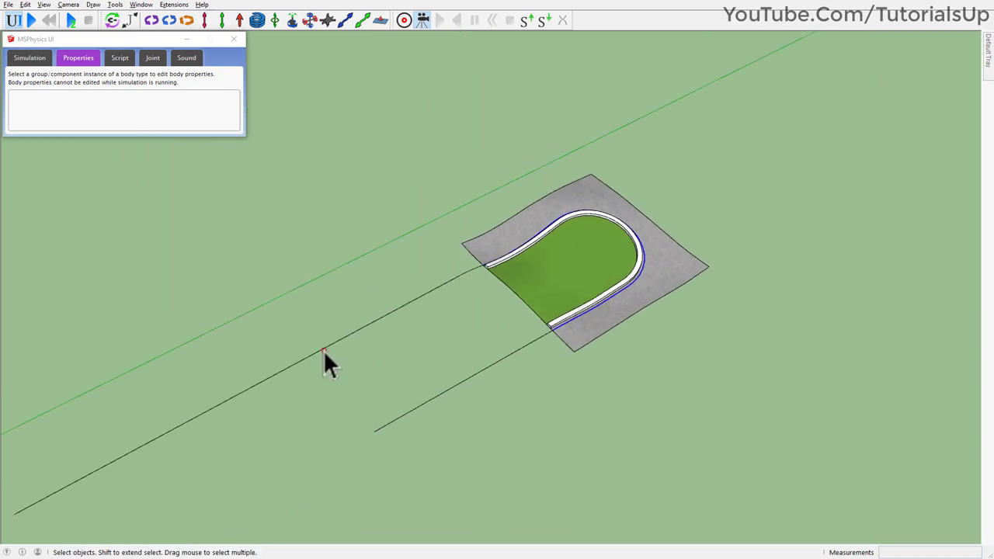
left_click(323, 351)
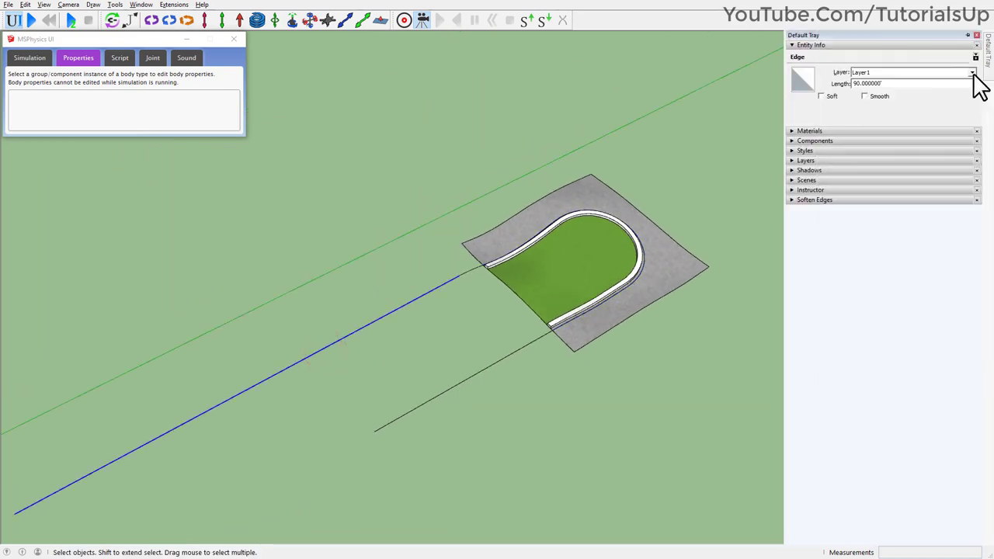
left_click(892, 83)
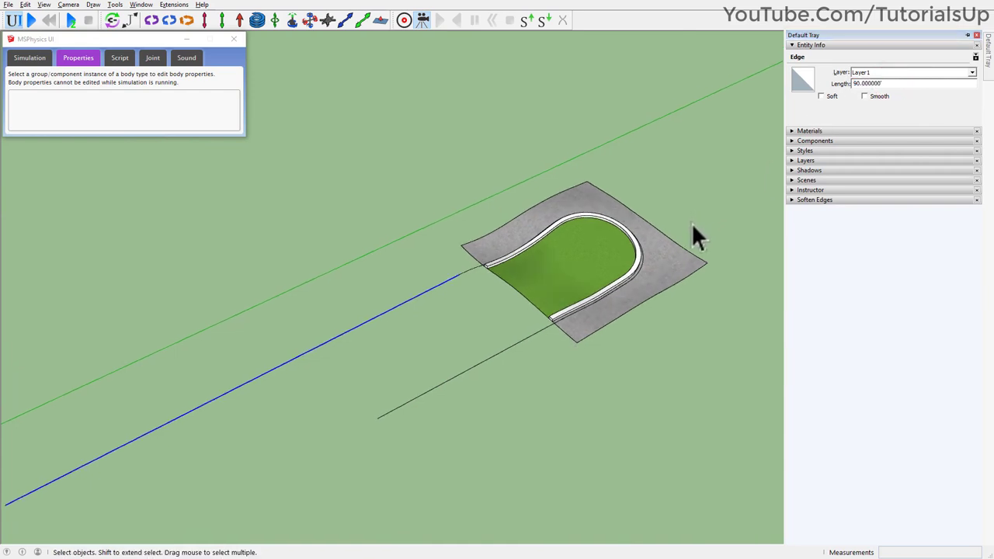
scroll(679, 247, "down", 3)
middle_click_drag(598, 288, 641, 284, "shift")
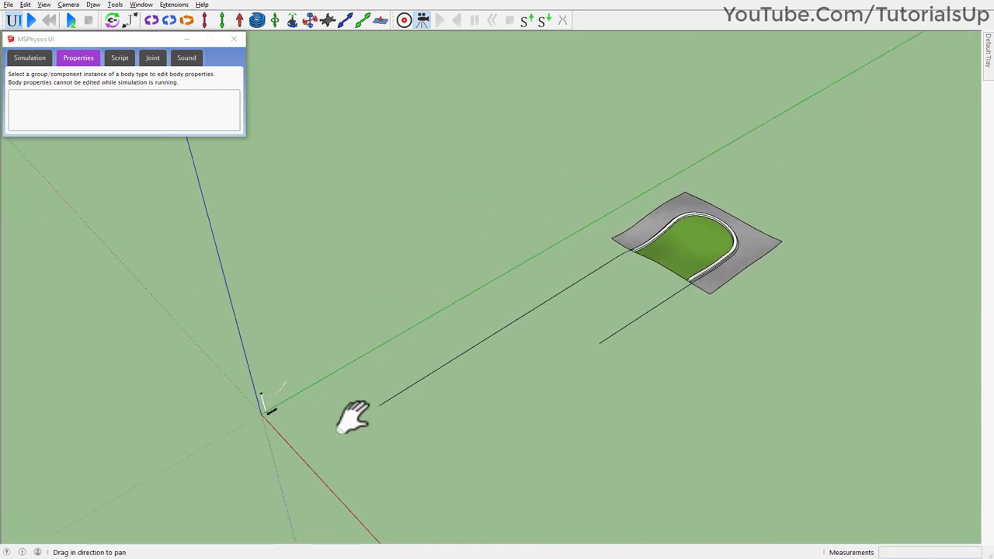
- Place a Curvy Piston joint at the start of the guide line
left_click(361, 21)
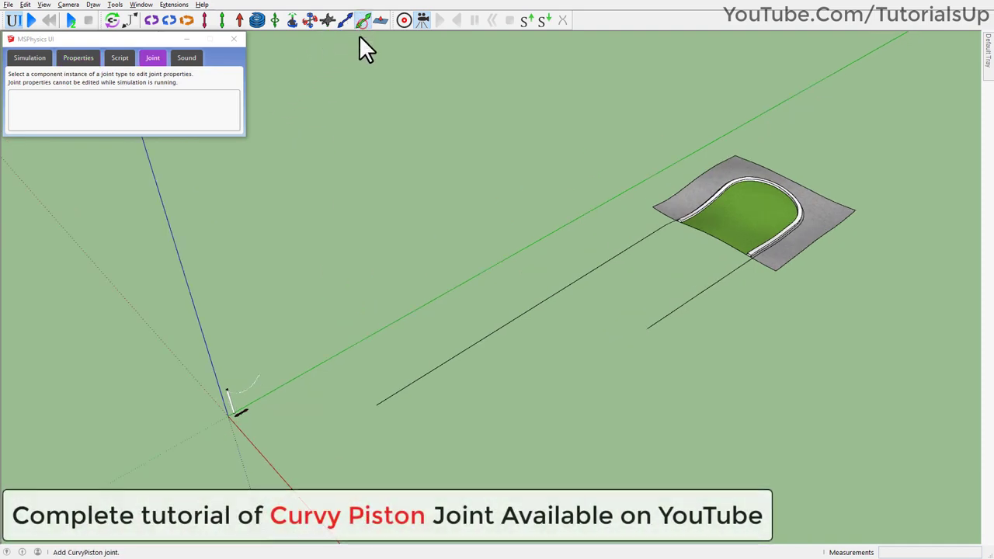
scroll(388, 421, "up", 3)
scroll(399, 419, "up", 2)
left_click(391, 408)
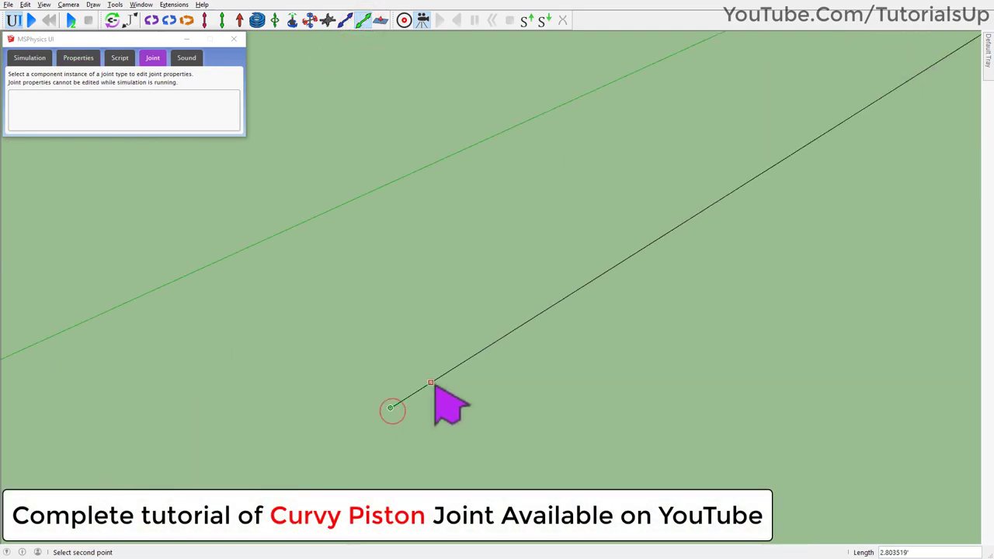
middle_click_drag(447, 423, 505, 365, "shift")
scroll(543, 349, "up", 3)
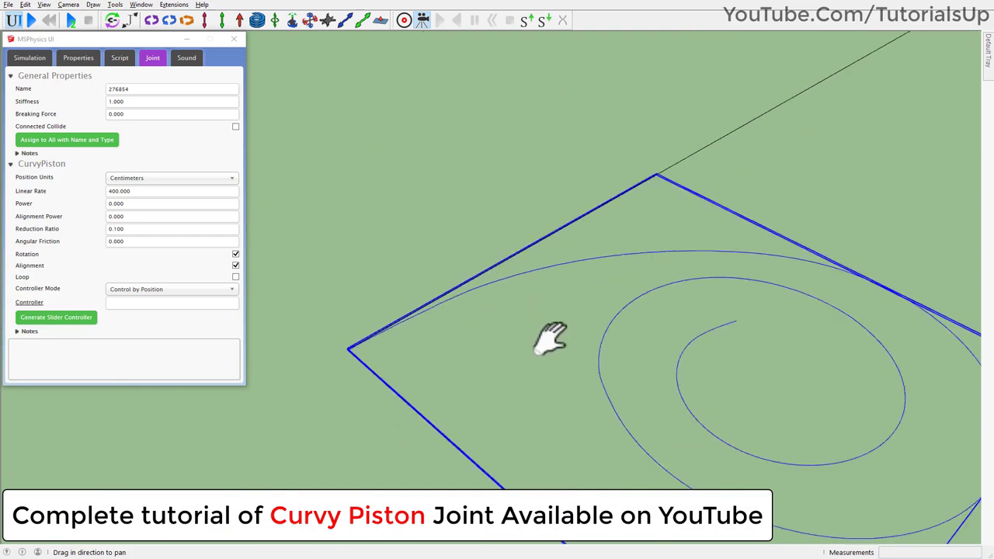
scroll(595, 350, "up", 2)
middle_click_drag(594, 351, 695, 334)
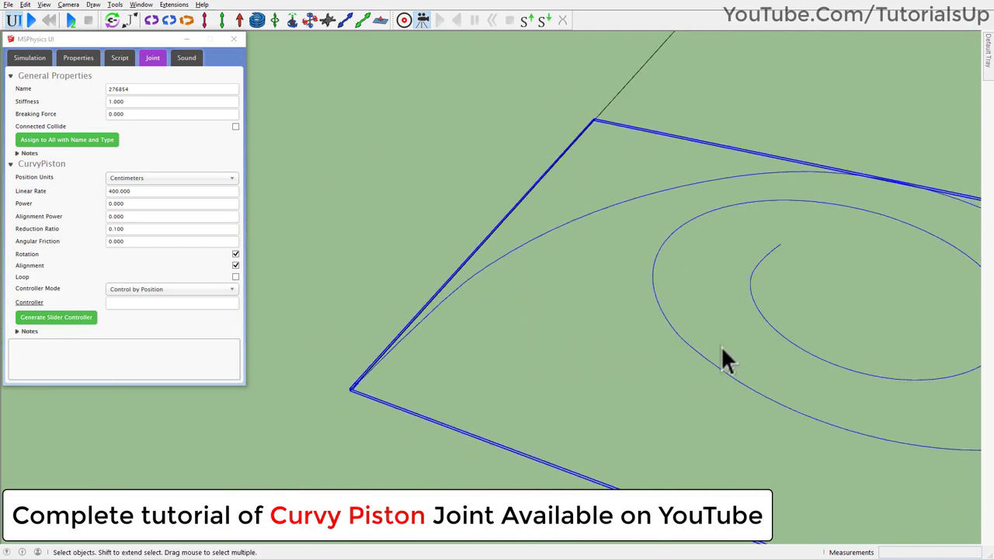
- Erase the joint's default spiral path from inside the joint
left_click(698, 355)
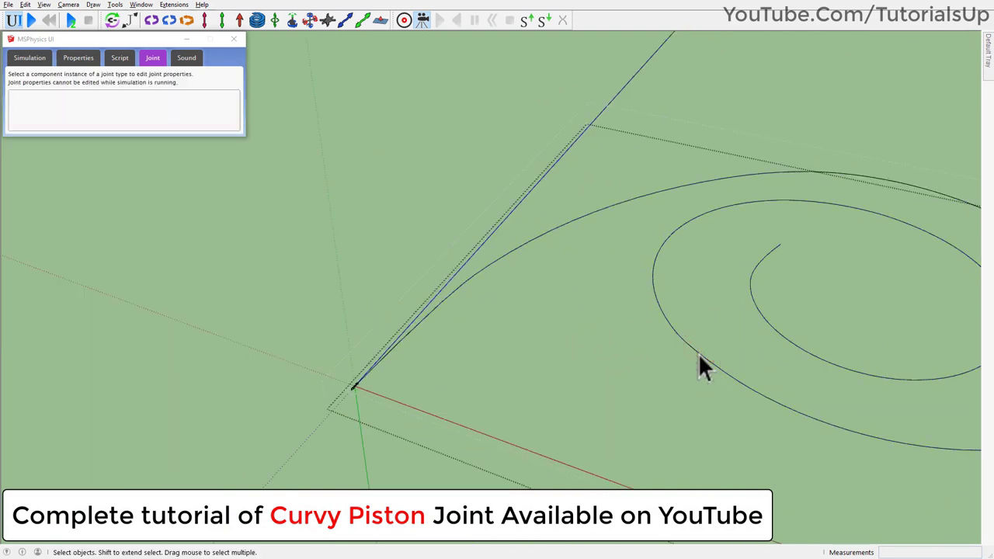
left_click(698, 355)
scroll(359, 388, "up", 2)
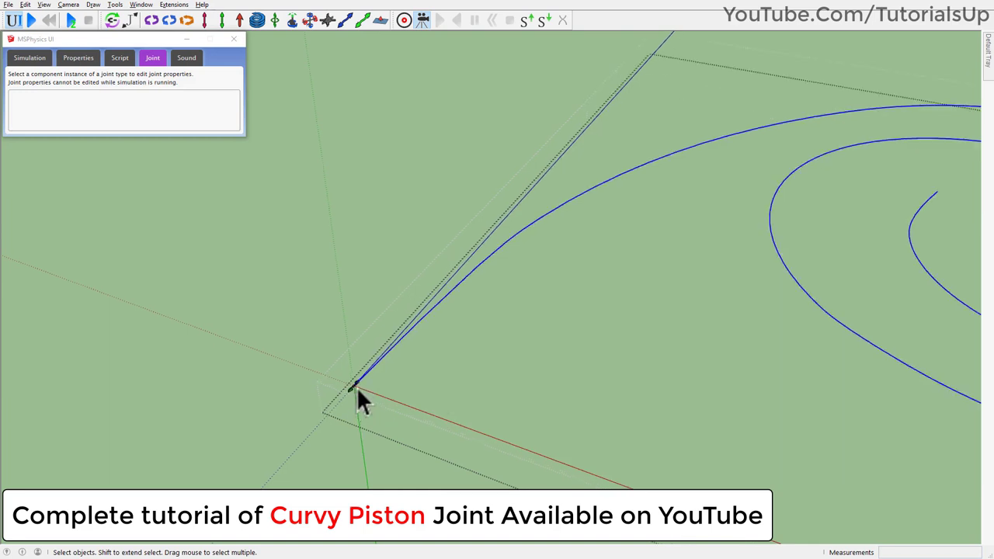
scroll(353, 388, "up", 2)
scroll(353, 388, "up", 2)
middle_click_drag(364, 395, 439, 318)
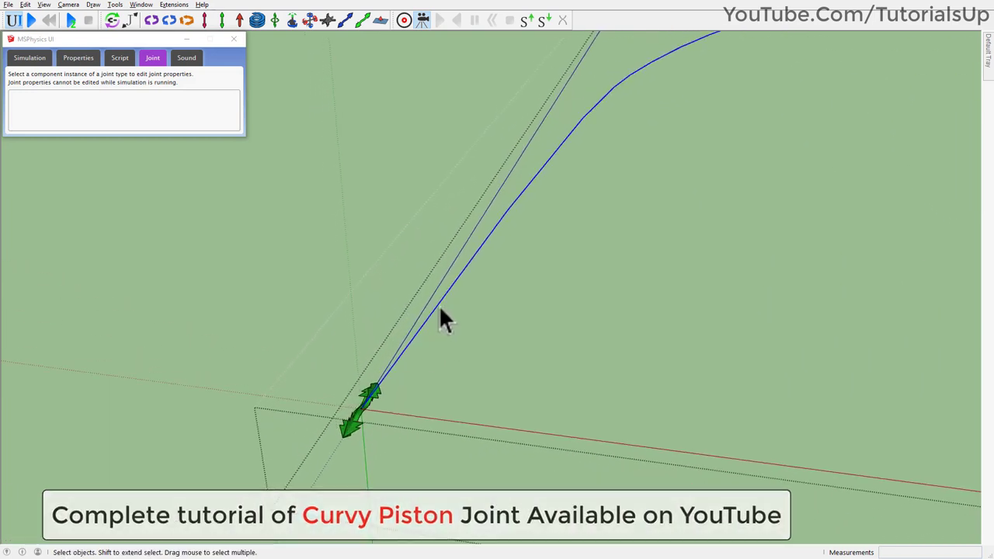
right_click(438, 304)
left_click(465, 323)
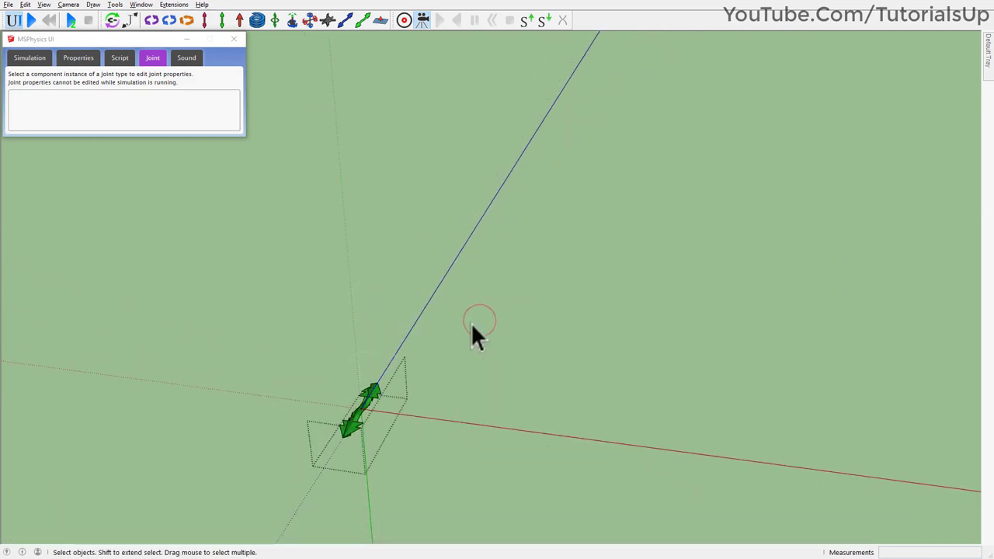
left_click(452, 259)
- Cut the straight path line and Paste In Place inside the Curvy Piston joint
left_click(458, 254)
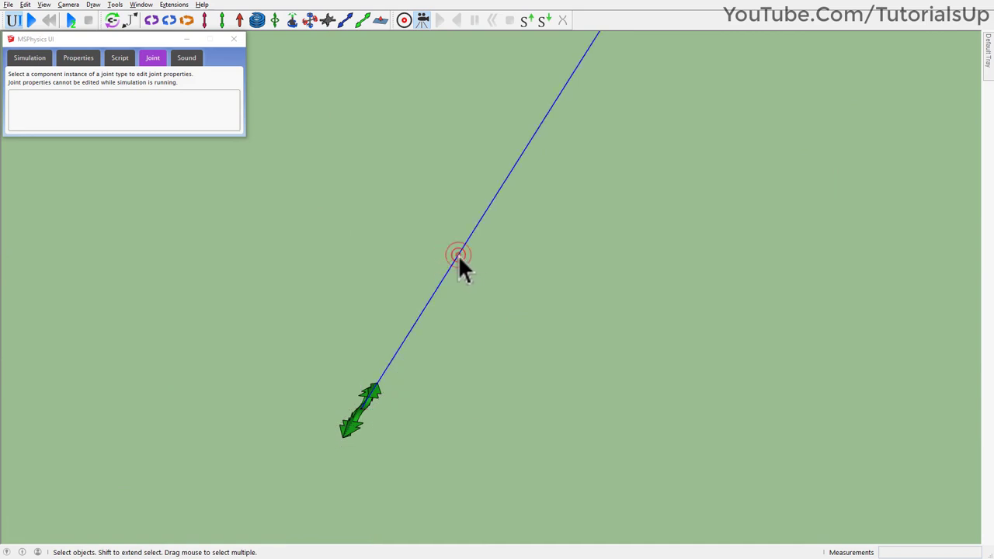
middle_click_drag(458, 254, 580, 215)
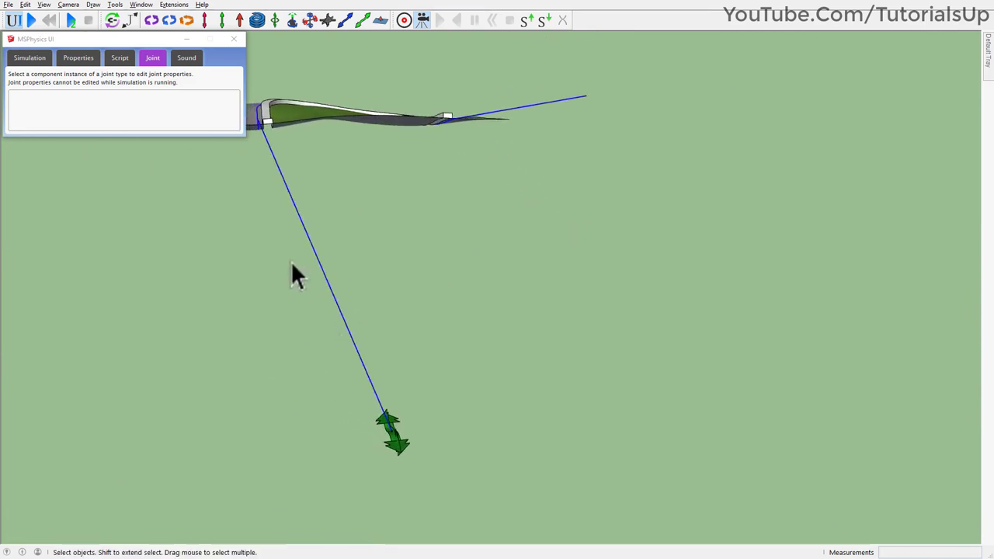
left_click(26, 5)
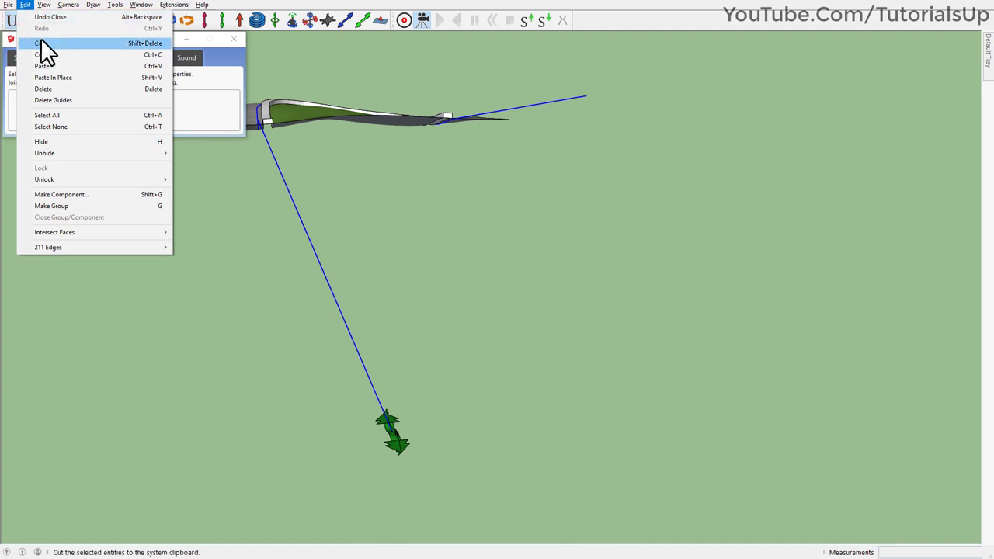
left_click(40, 42)
key("Escape")
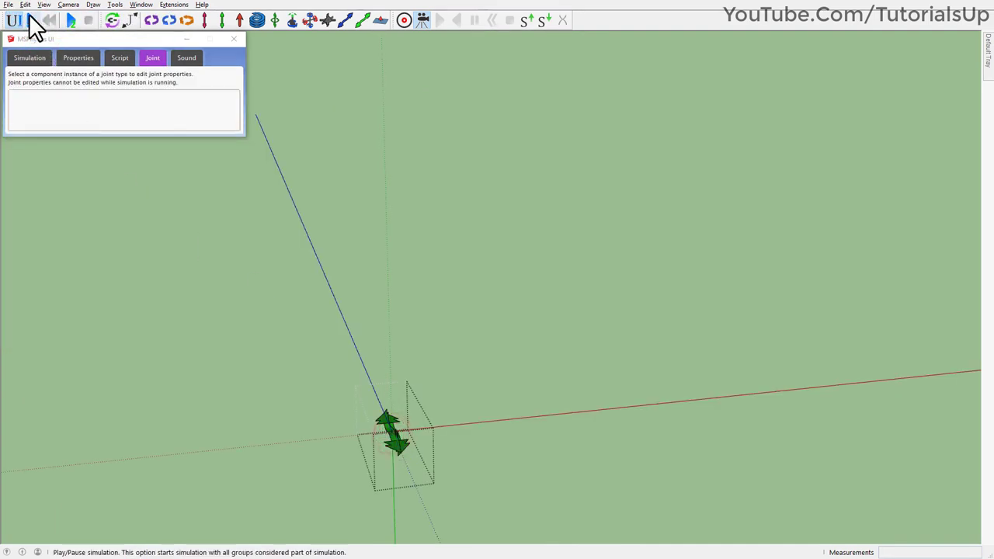
left_click(26, 5)
left_click(72, 76)
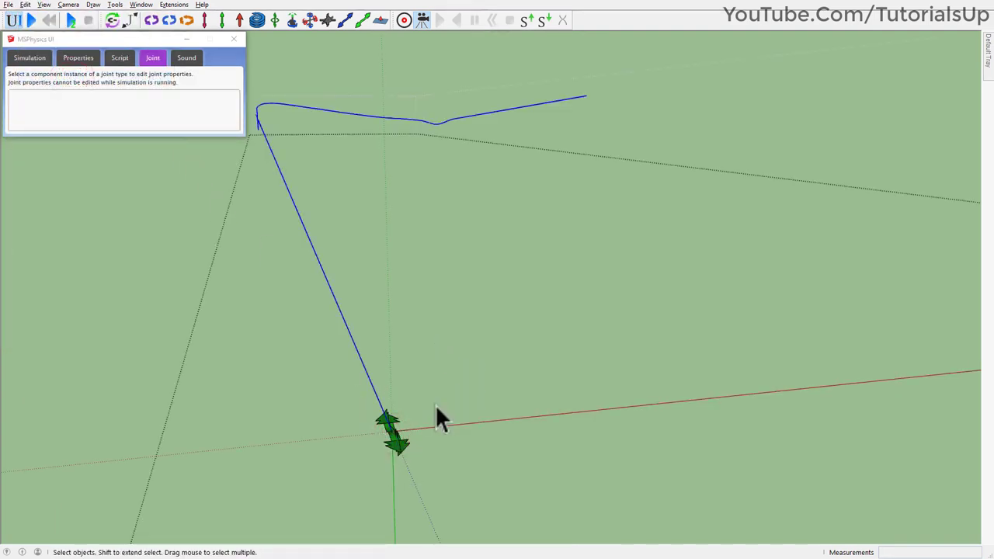
mouse_move(434, 403)
middle_mouse_down()
mouse_move(405, 400)
mouse_move(422, 426)
middle_mouse_up()
scroll(422, 388, "down", 5)
scroll(525, 271, "down", 3)
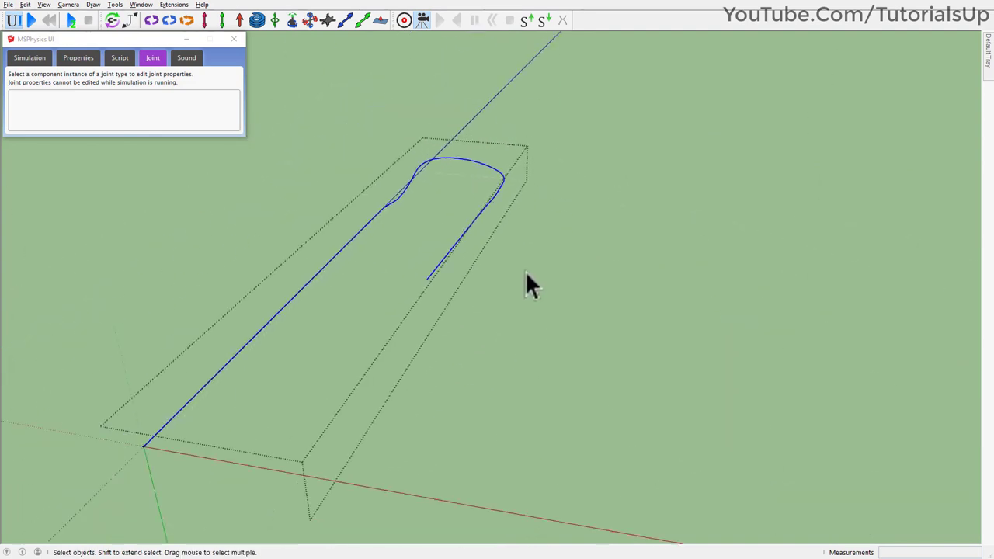
mouse_move(525, 271)
middle_mouse_down()
mouse_move(443, 349)
mouse_move(334, 229)
middle_mouse_up()
left_click(259, 181)
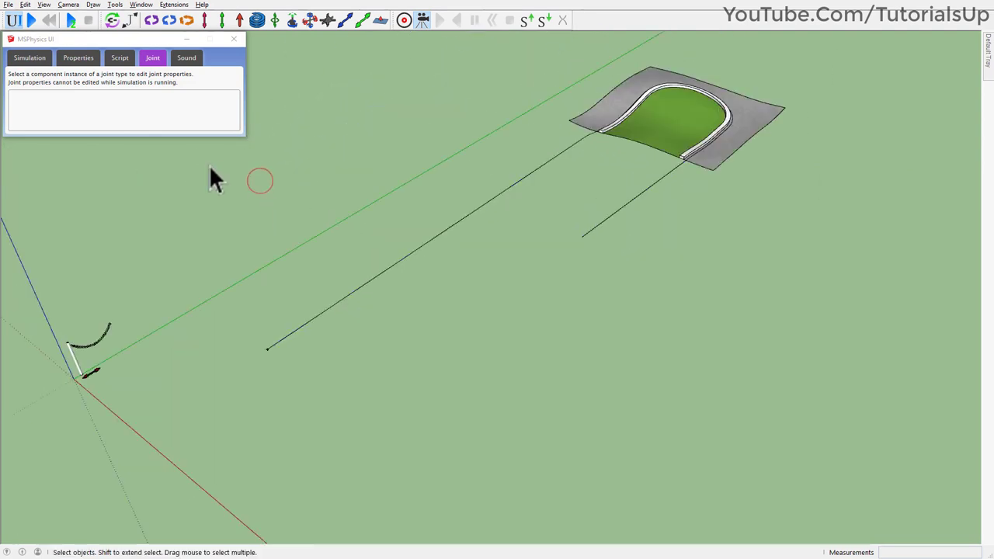
- Inspect the Curvy Piston joint's arrow and yellow path in joint connection mode, then exit
left_click(109, 22)
scroll(276, 330, "up", 1)
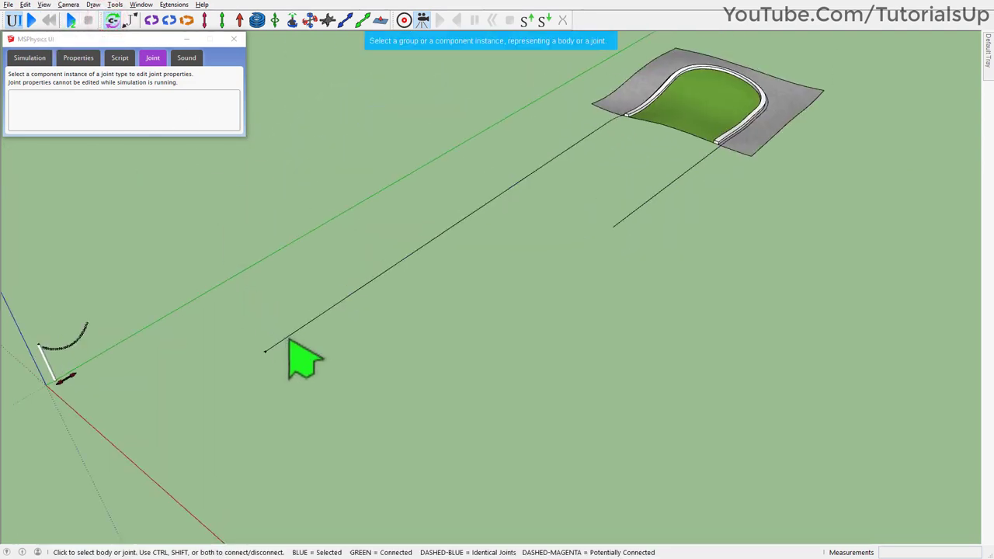
scroll(294, 343, "up", 2)
scroll(272, 354, "up", 1)
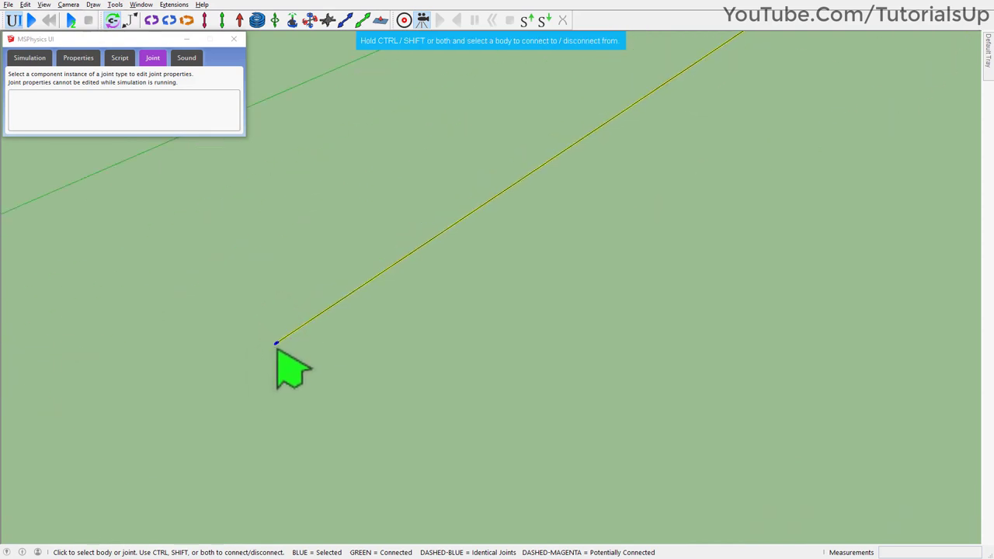
scroll(279, 350, "up", 2)
scroll(281, 356, "up", 2)
scroll(282, 358, "up", 2)
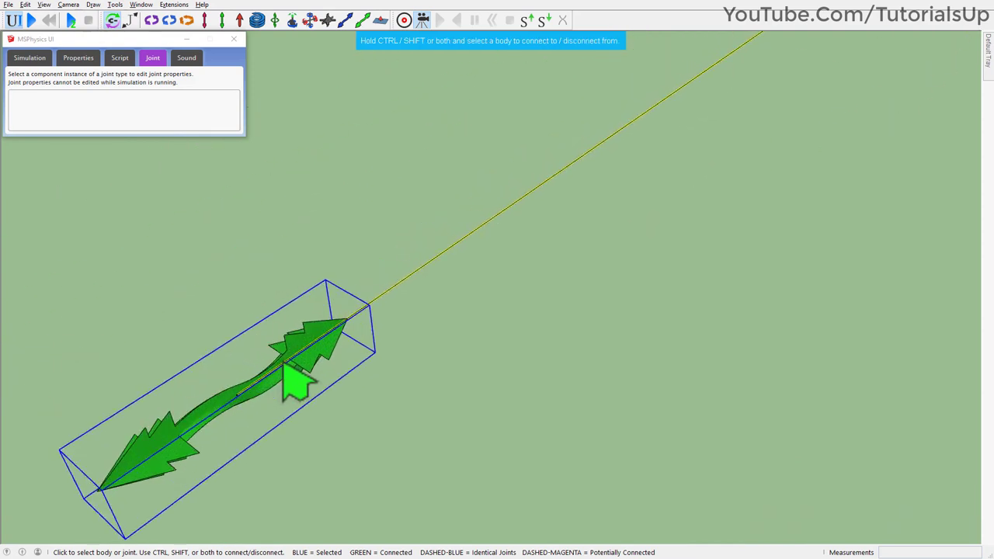
middle_click_drag(284, 362, 333, 371)
scroll(333, 371, "down", 3)
scroll(332, 367, "down", 2)
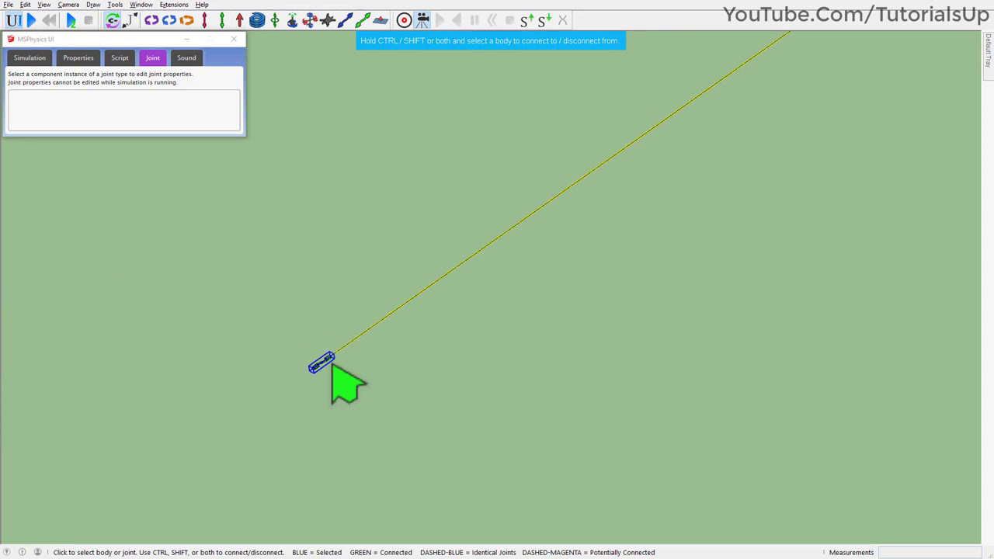
scroll(332, 360, "down", 4)
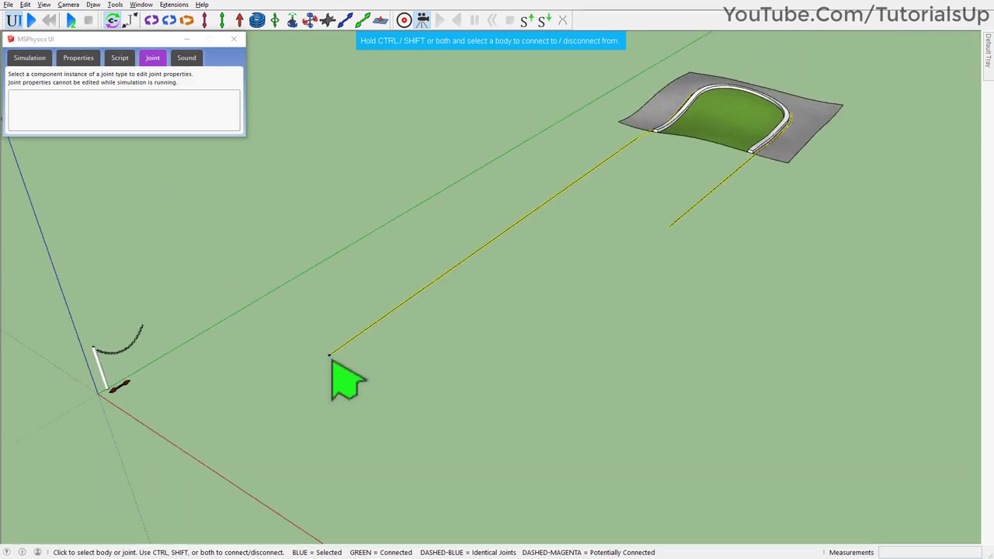
key("space")
- Erase the red slider joint beneath the fence post via its right-click menu
middle_click_drag(421, 373, 645, 296)
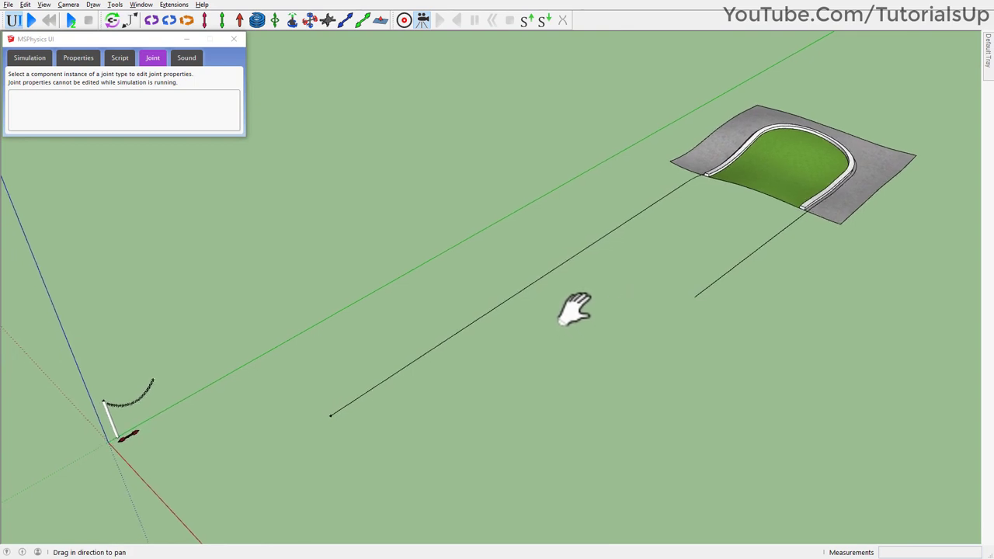
middle_click_drag(384, 372, 479, 366, "shift")
scroll(255, 414, "up", 3)
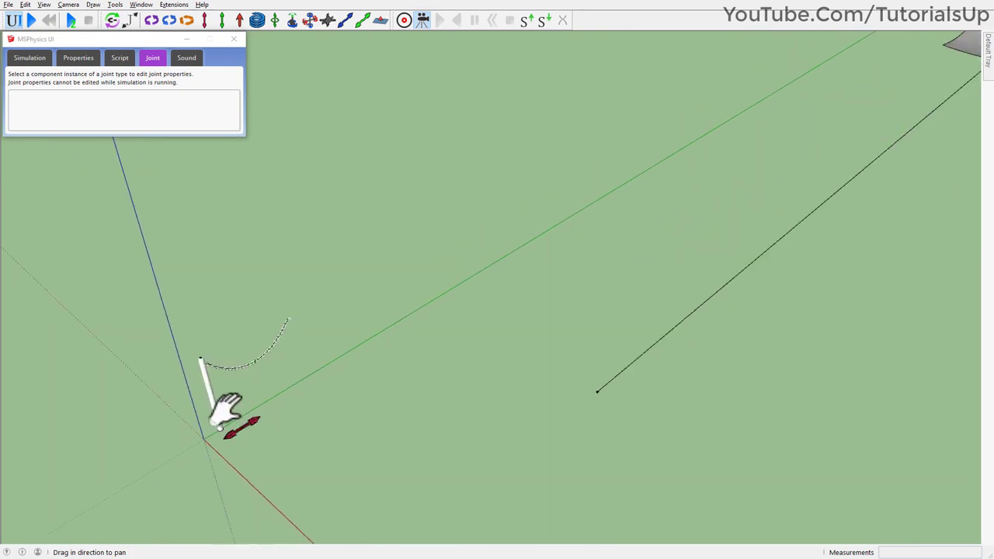
scroll(222, 406, "up", 2)
mouse_move(250, 423)
middle_mouse_down()
mouse_move(261, 442)
mouse_move(178, 459)
mouse_move(321, 421)
mouse_move(315, 449)
mouse_move(268, 311)
middle_mouse_up()
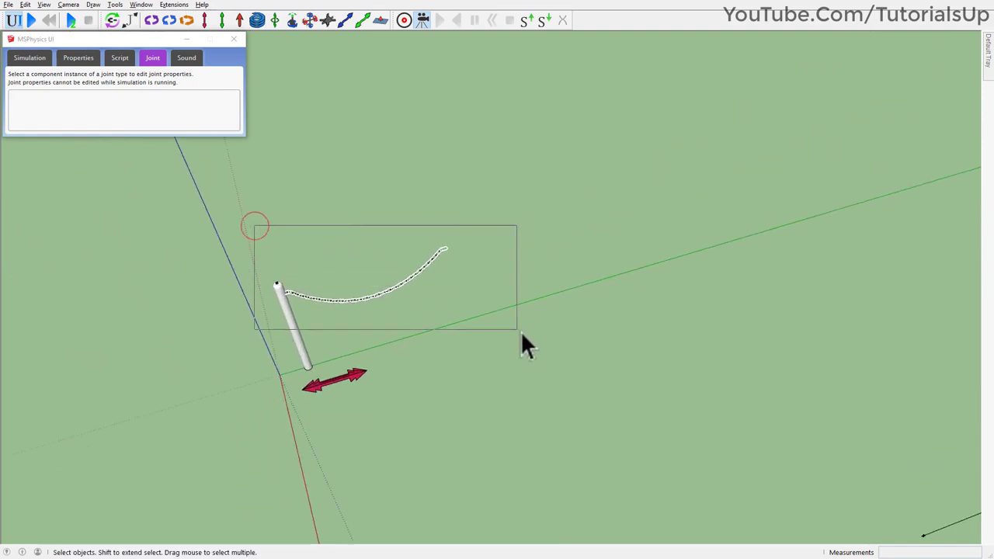
left_click_drag(522, 359, 522, 358)
left_click(347, 375)
right_click(346, 375)
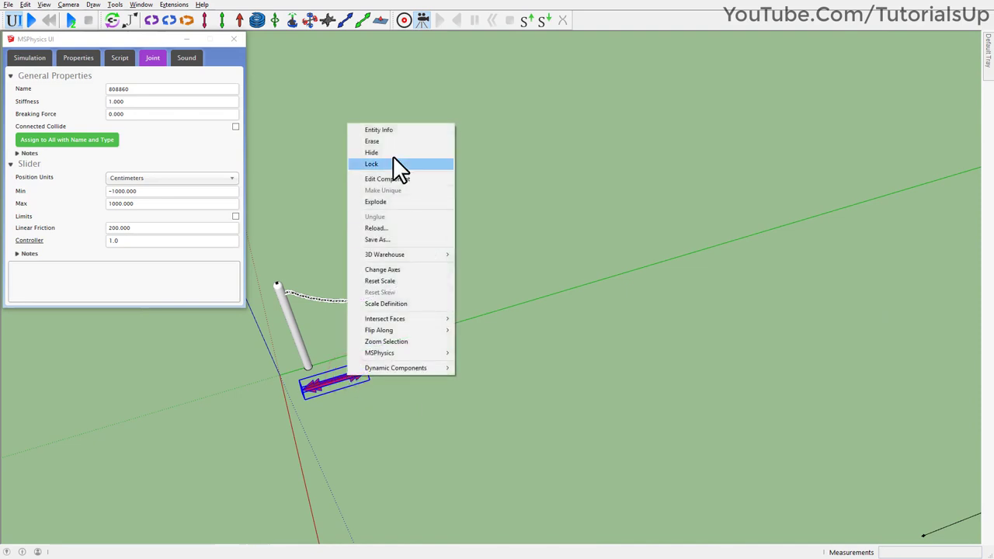
left_click(392, 142)
middle_click_drag(284, 326, 403, 339, "shift")
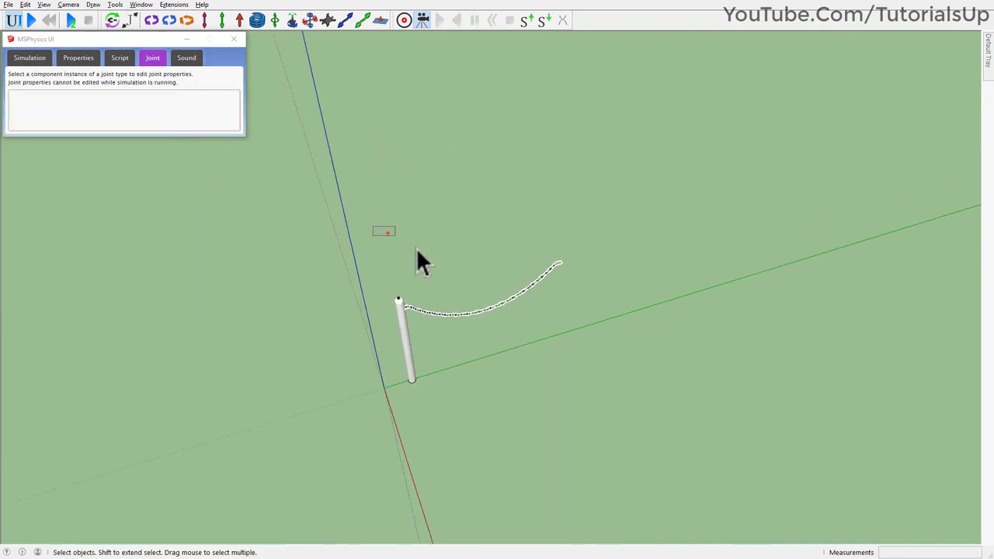
- Move the post and chain so the post's base sits at the ground line's endpoint
left_click_drag(640, 449, 639, 449)
scroll(418, 378, "up", 5)
mouse_move(417, 377)
middle_mouse_down()
mouse_move(468, 137)
mouse_move(473, 262)
middle_mouse_up()
key("m")
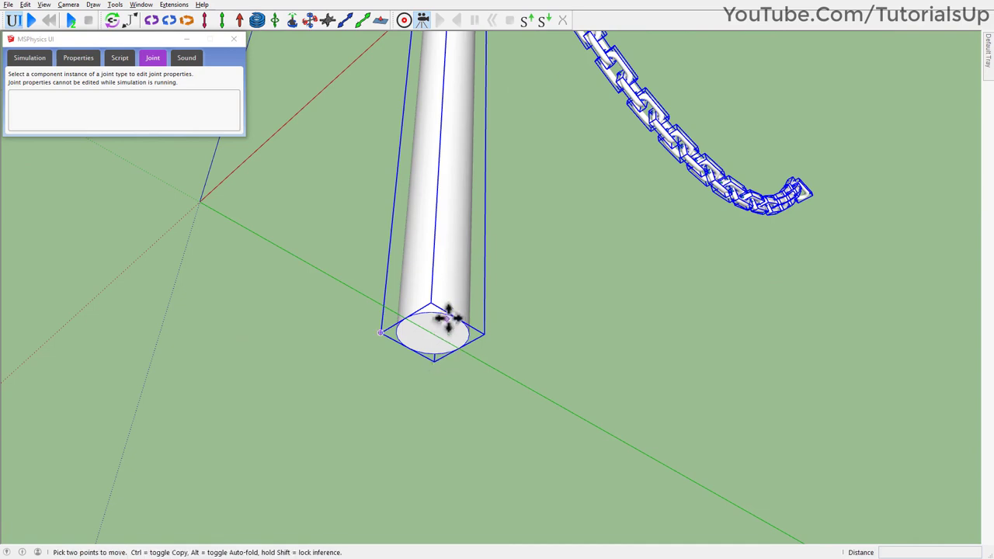
scroll(419, 333, "down", 3)
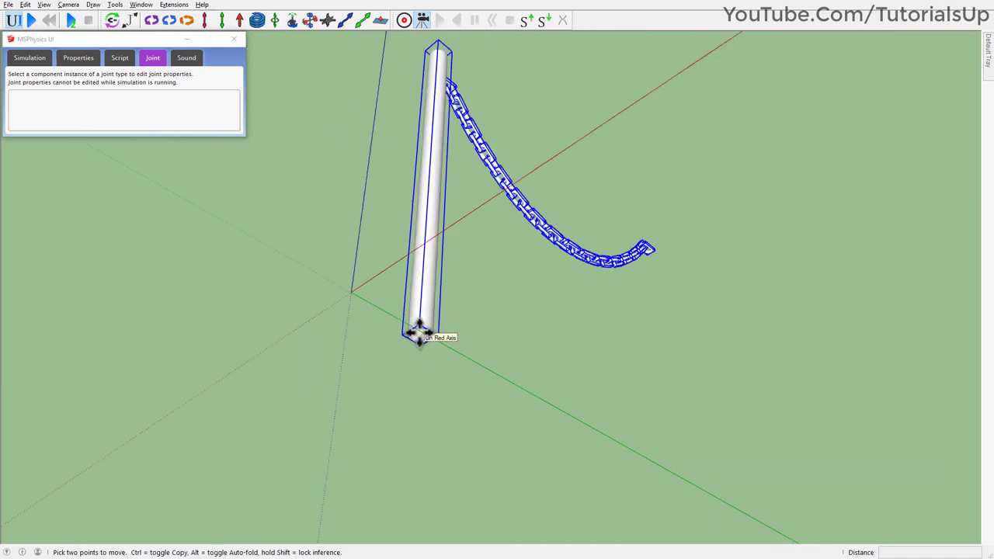
scroll(419, 332, "down", 3)
scroll(420, 332, "down", 3)
scroll(660, 378, "up", 3)
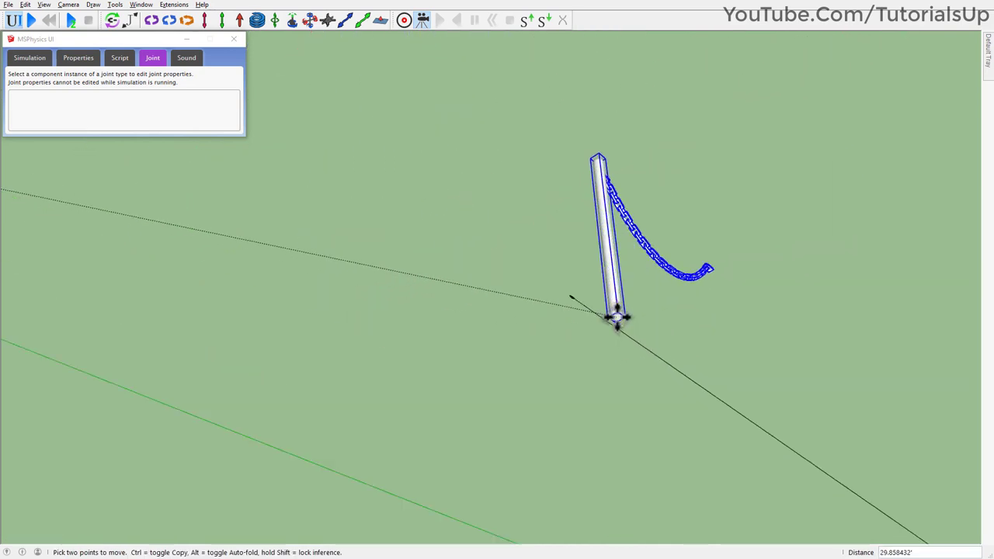
scroll(617, 317, "up", 3)
scroll(583, 302, "up", 3)
scroll(539, 272, "up", 2)
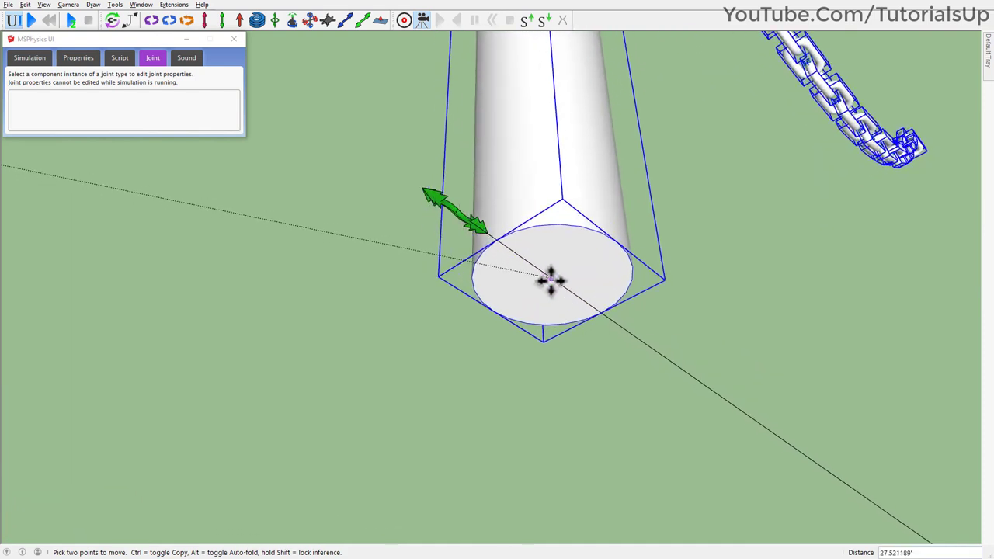
left_click(550, 279)
- Check the post stands upright, then deselect the post and chain
scroll(567, 268, "down", 2)
scroll(582, 260, "down", 2)
scroll(580, 256, "down", 2)
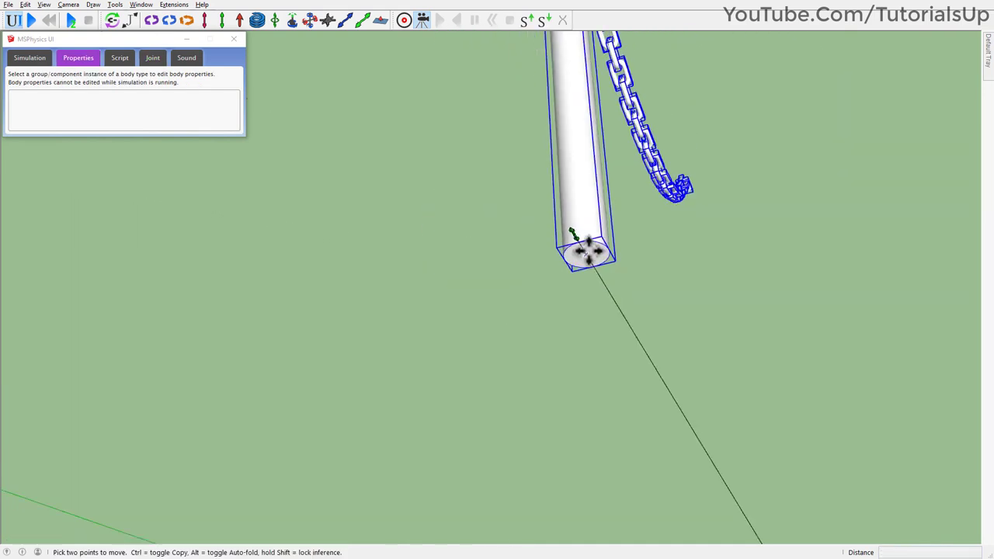
scroll(582, 232, "down", 1)
middle_click_drag(587, 184, 392, 455)
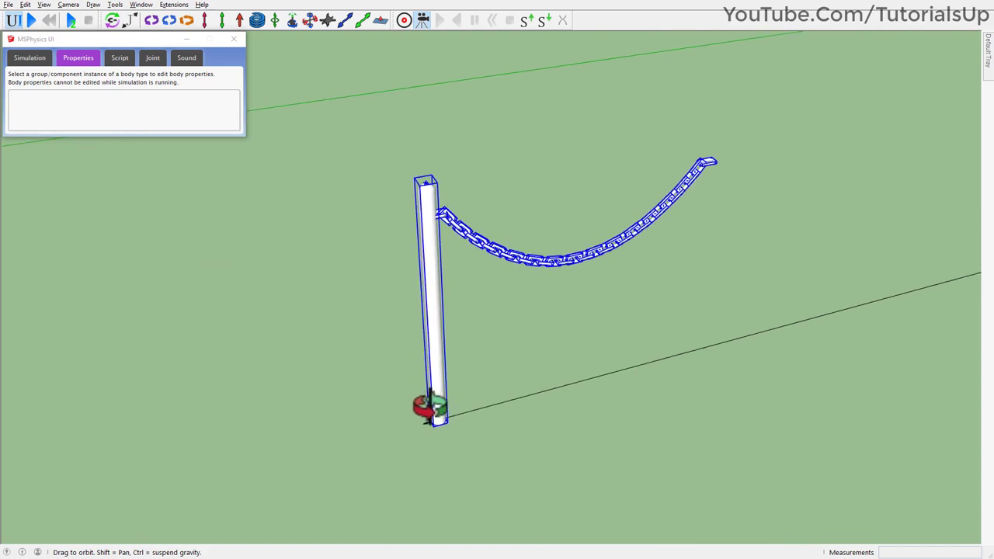
key("space")
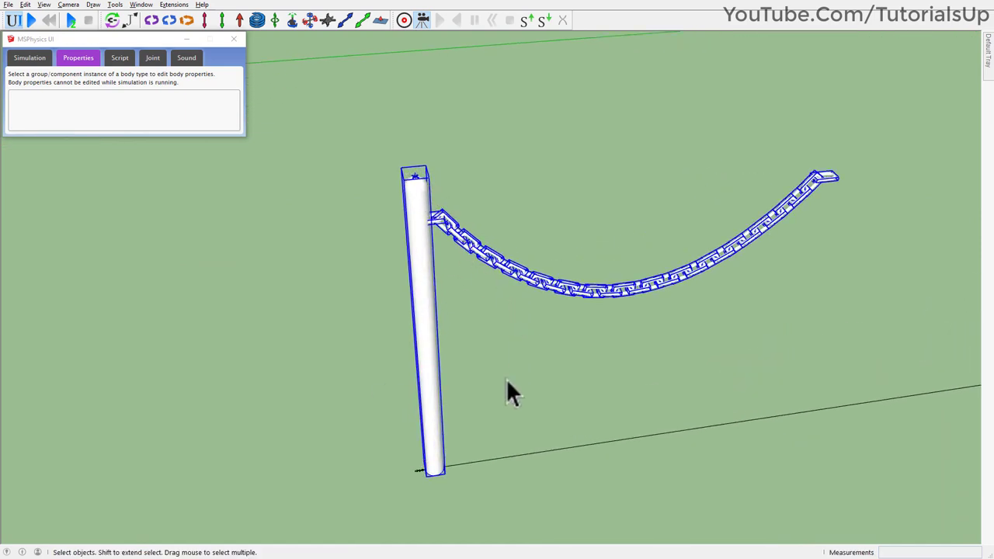
left_click(506, 378)
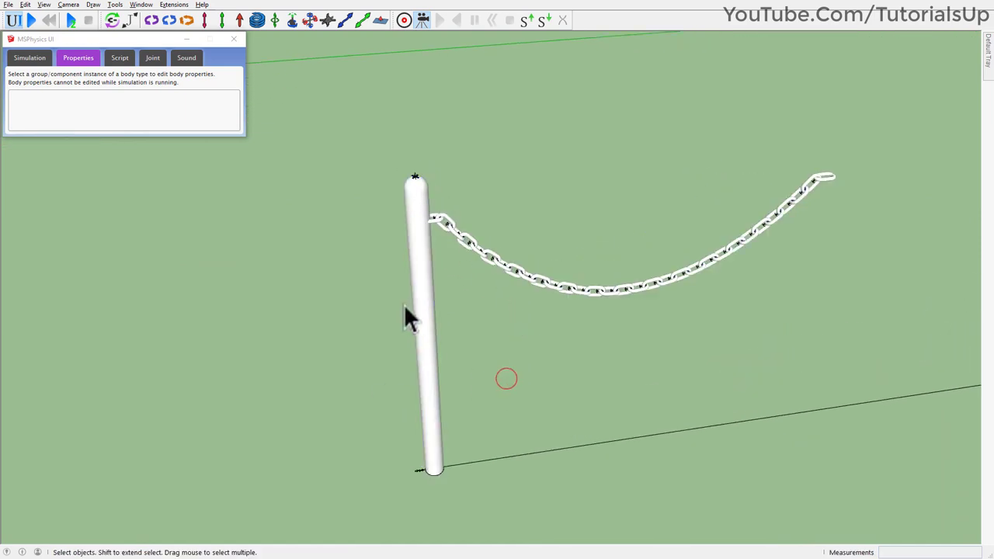
- Link the fence post to the Curvy Piston joint at its base and verify the connection
left_click(418, 474)
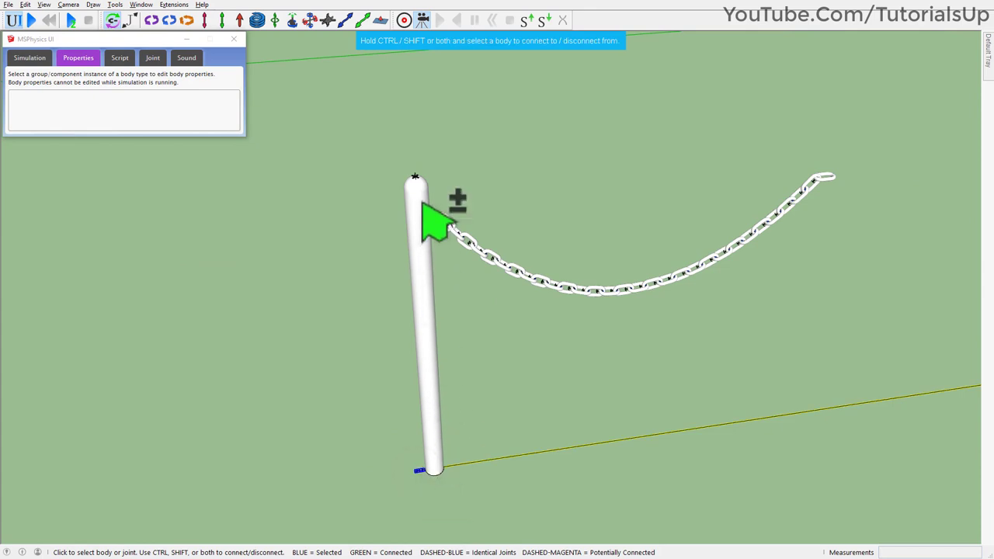
left_click(440, 341)
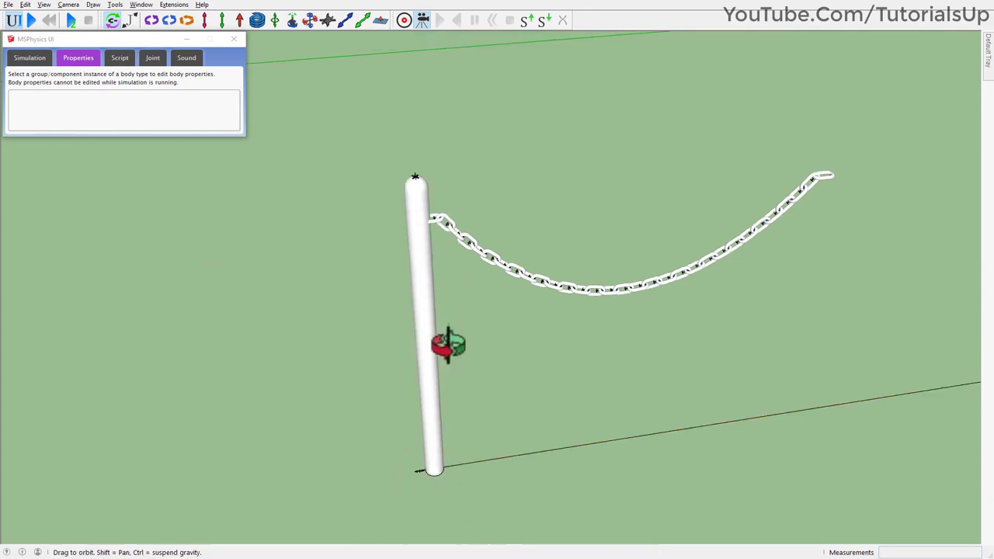
left_click(496, 353)
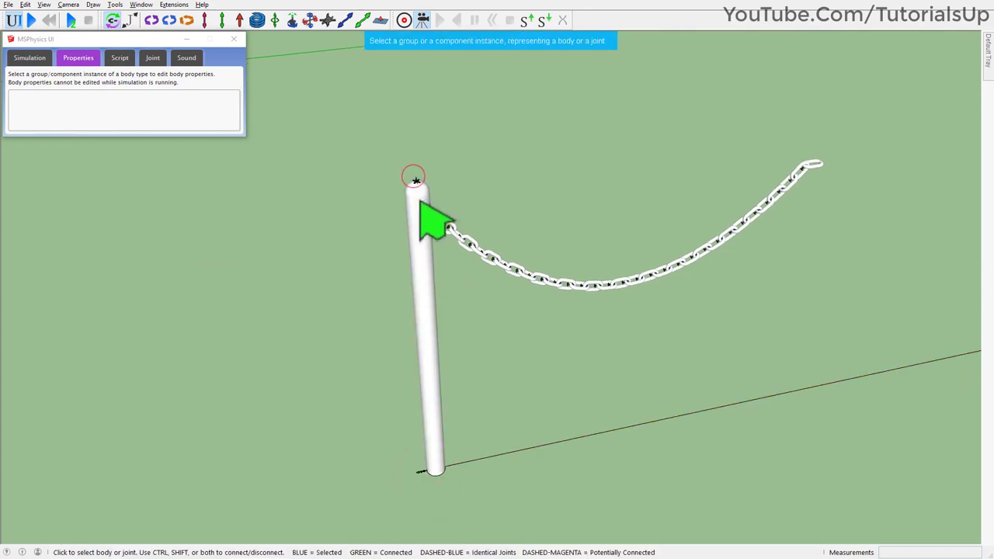
scroll(416, 180, "up", 2)
scroll(466, 284, "down", 3)
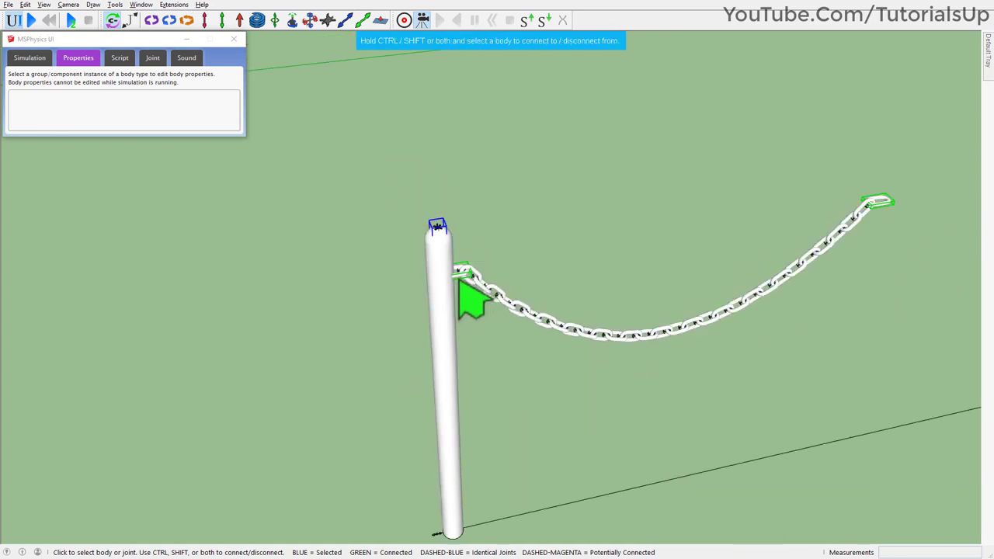
scroll(686, 266, "down", 1)
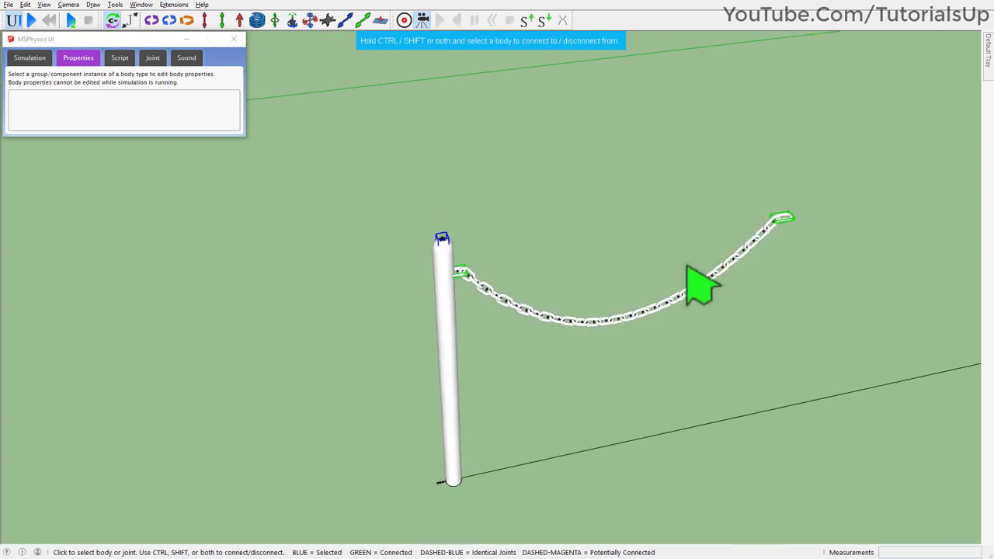
left_click(499, 468)
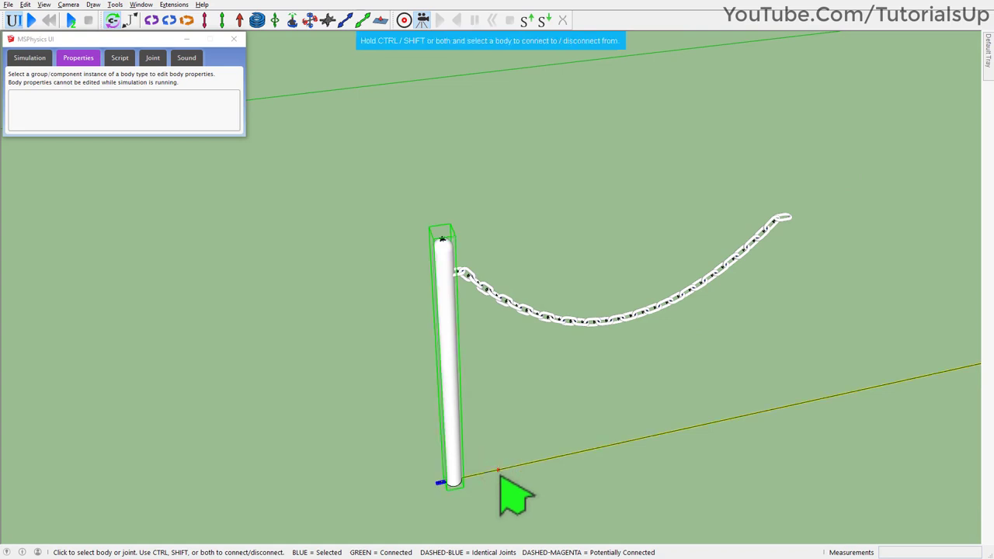
key("space")
- Copy the post and chain to the chain's far end as a 2x array along the line
middle_click_drag(500, 383, 437, 234)
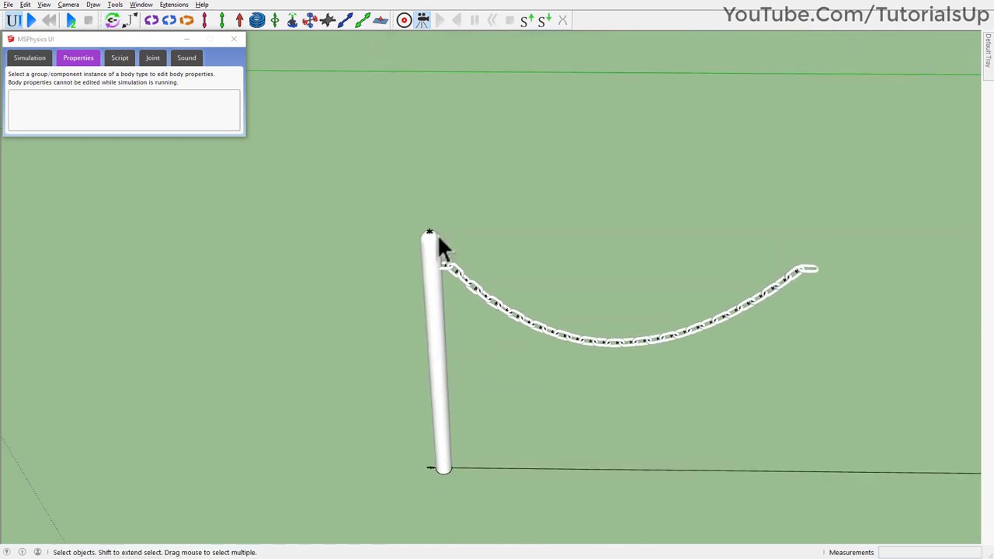
left_click_drag(409, 184, 857, 517)
middle_click_drag(785, 399, 525, 405, "shift")
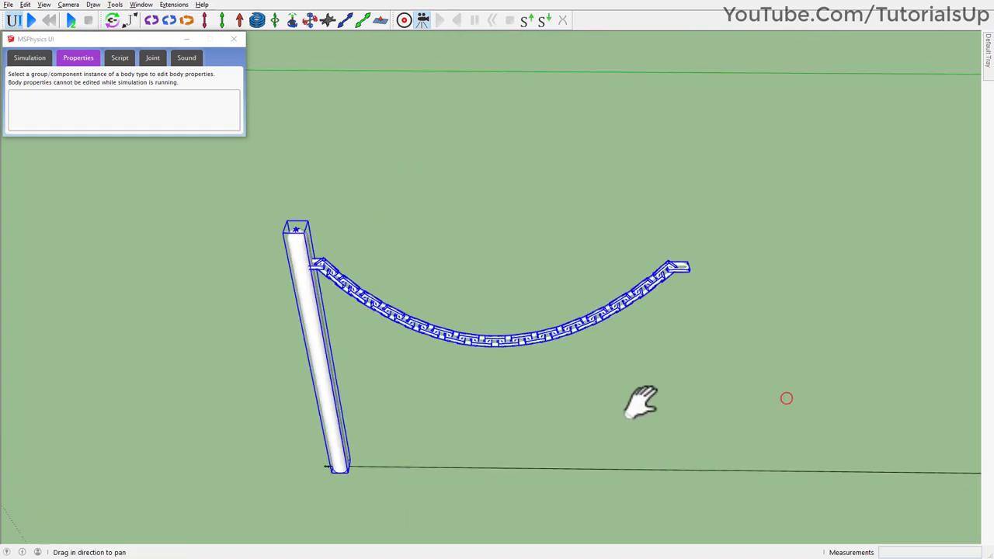
key("m")
key("ctrl")
left_click(459, 393)
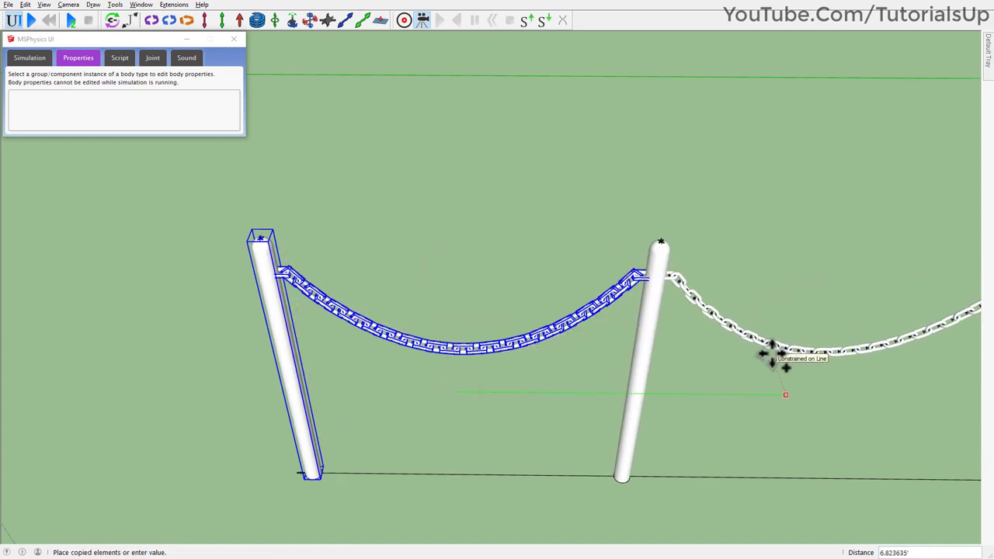
left_click(773, 353)
scroll(277, 314, "down", 2)
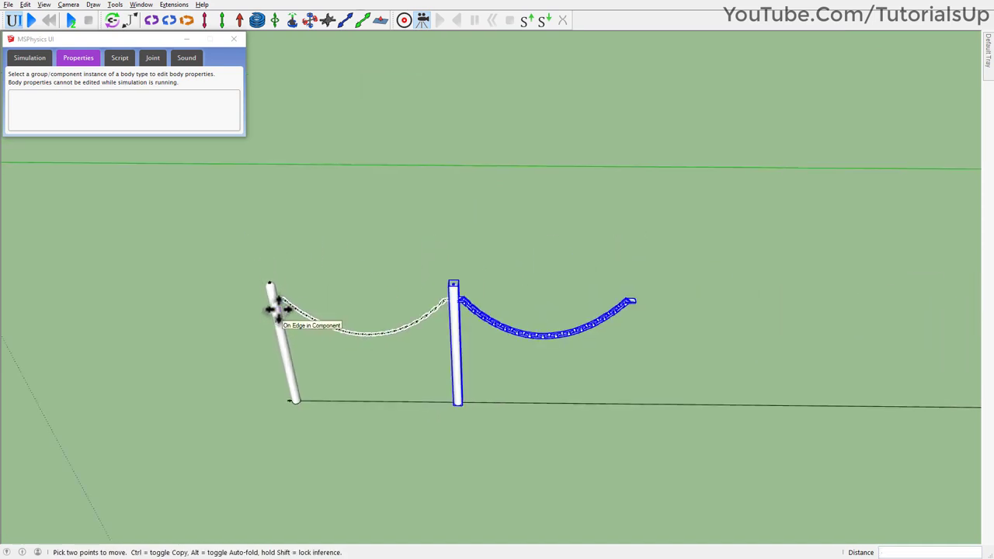
type("2x")
key("Return")
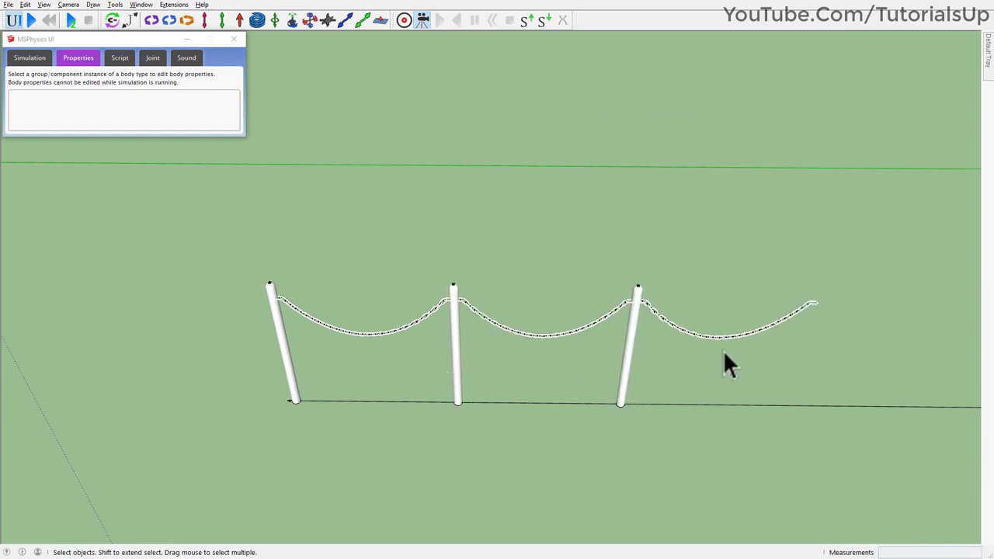
- Delete the dangling chain past the last post and view the whole fence
scroll(727, 365, "up", 2)
left_click_drag(592, 226, 594, 227)
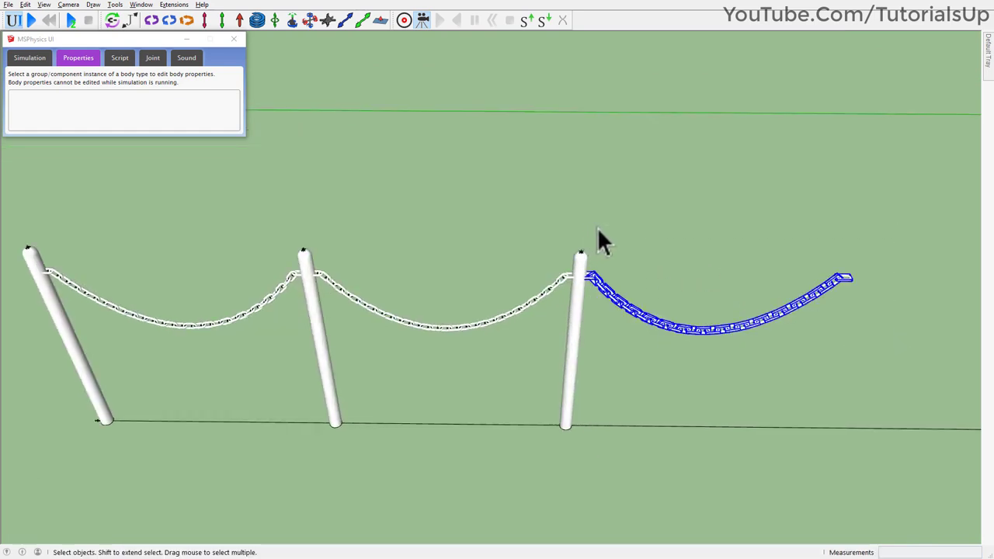
key("Delete")
mouse_move(598, 349)
middle_mouse_down()
mouse_move(645, 322)
mouse_move(478, 332)
middle_mouse_up()
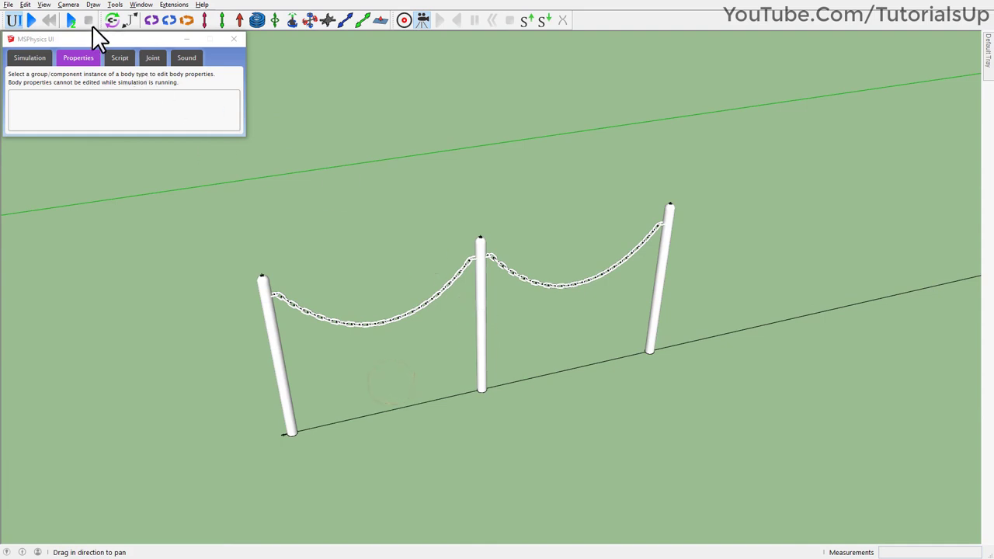
left_click(28, 21)
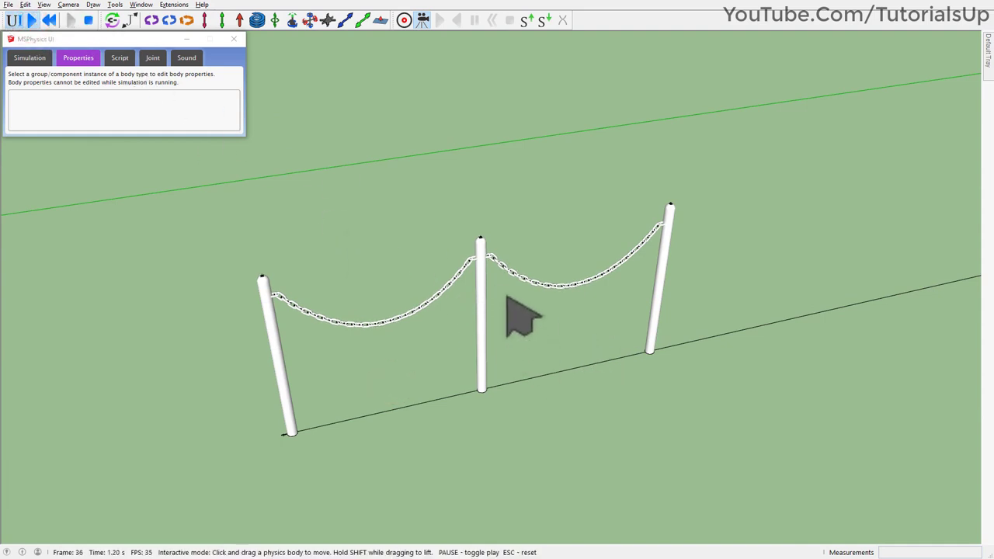
left_click(480, 307)
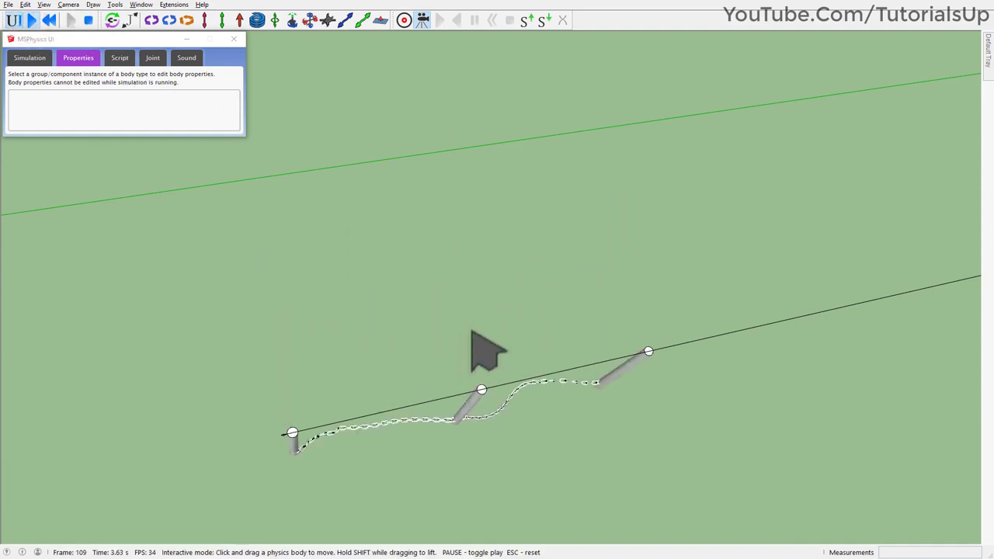
left_click(48, 21)
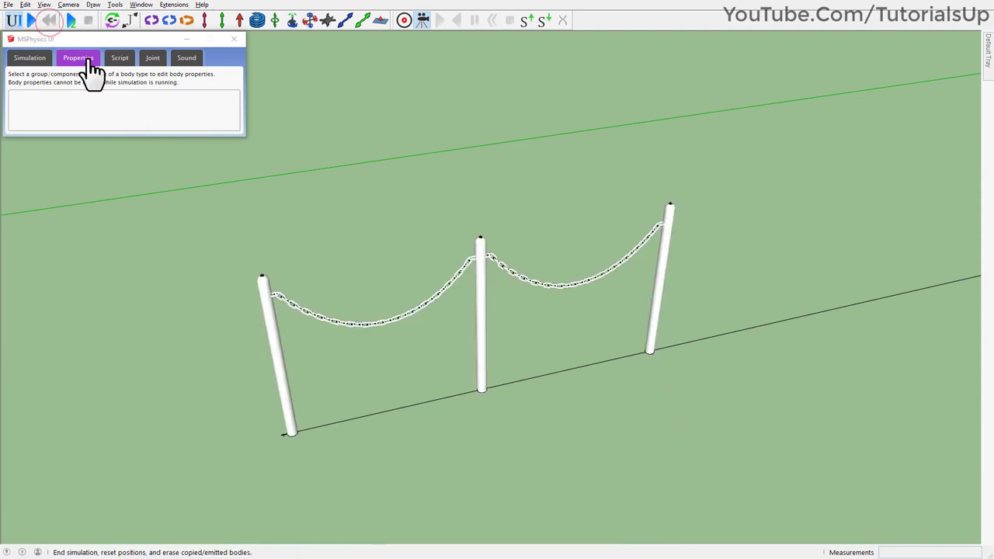
middle_click_drag(477, 344, 406, 354)
middle_click_drag(250, 412, 344, 373, "shift")
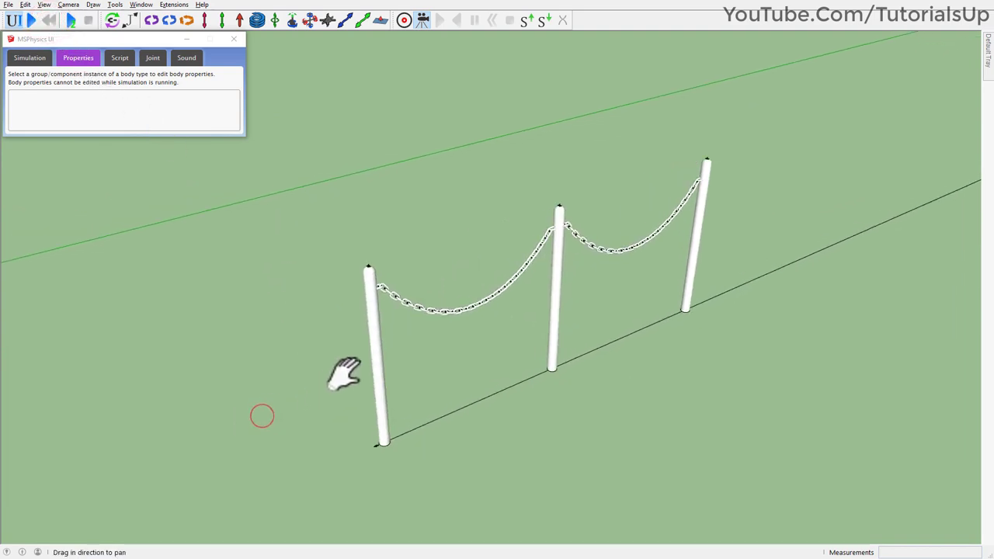
- Disable Rotation on the Curvy Piston joint and replay the simulation
left_click(437, 423)
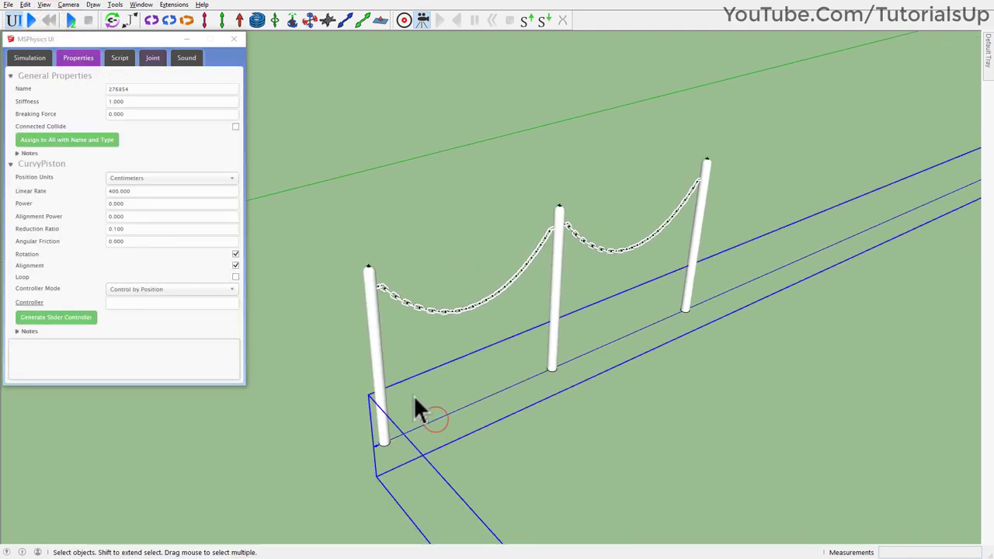
left_click(234, 254)
left_click(33, 18)
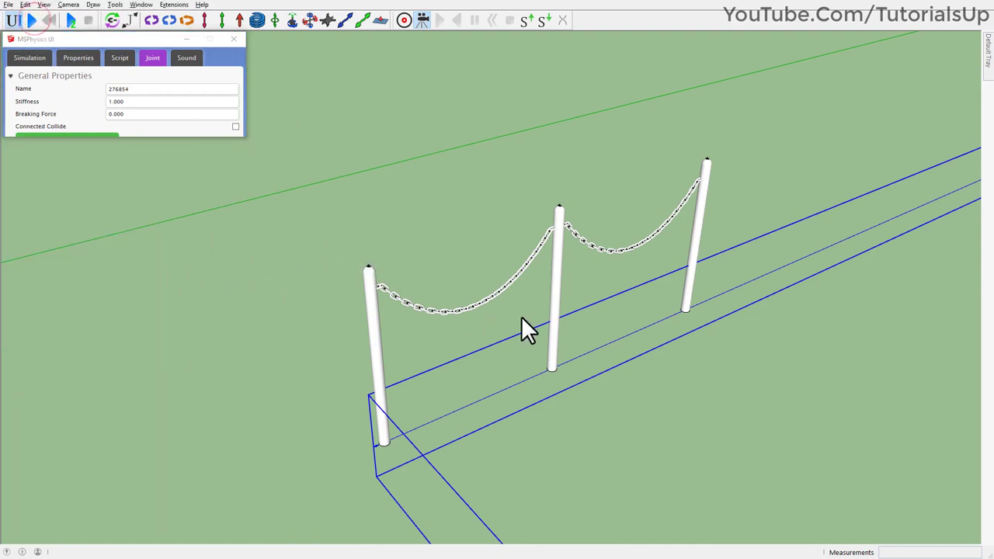
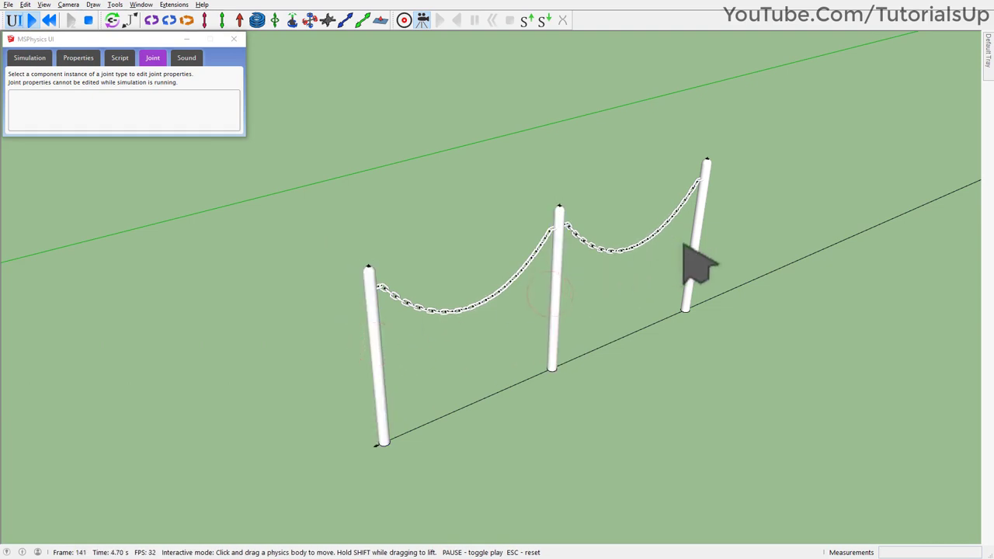
- Reset the running simulation and select the CurvyPiston track to show its joint properties
left_click(50, 21)
mouse_move(388, 357)
middle_mouse_down()
mouse_move(400, 364)
mouse_move(421, 335)
mouse_move(408, 333)
middle_mouse_up()
scroll(389, 341, "down", 2)
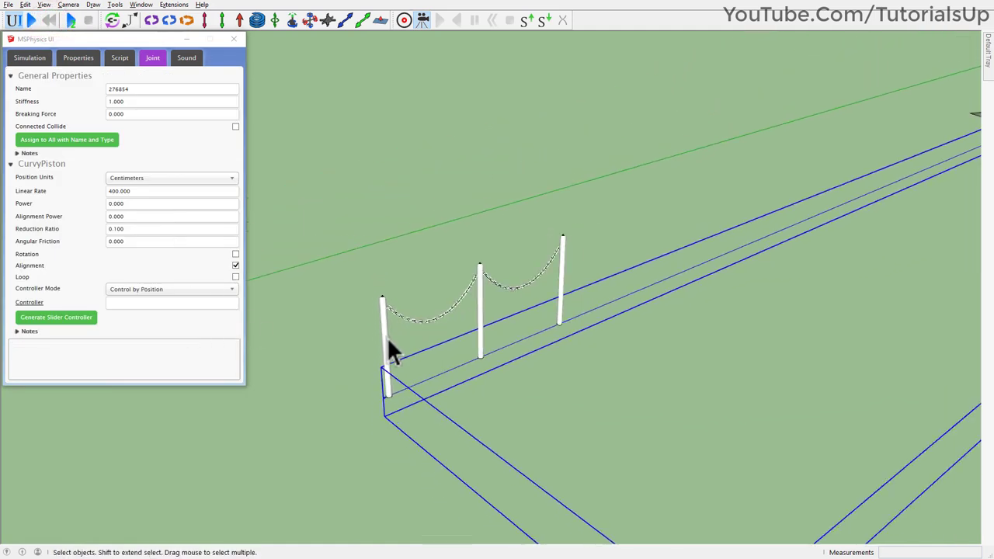
scroll(388, 342, "down", 2)
scroll(388, 342, "down", 1)
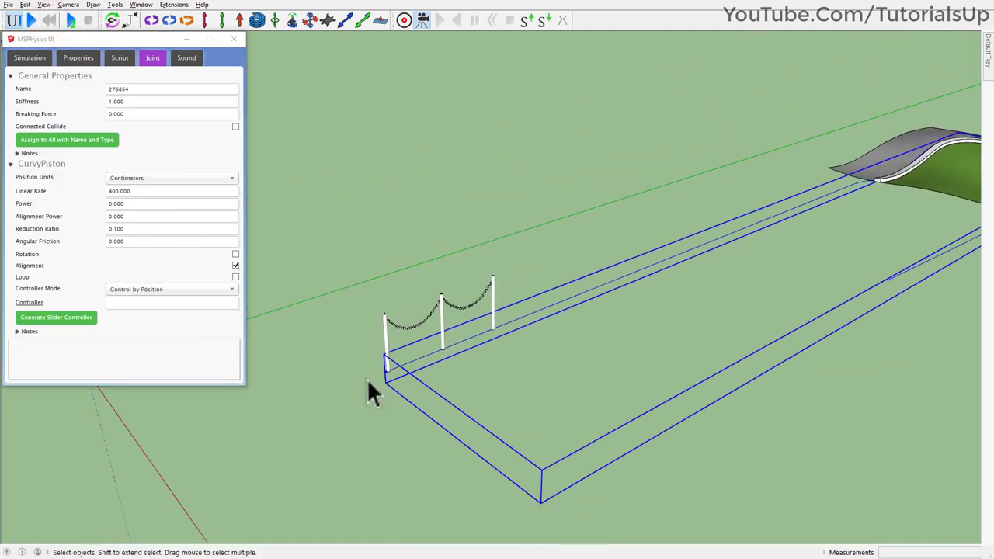
- Switch the CurvyPiston controller to Control by Speed - Strict, deselect, and start the simulation
left_click(140, 289)
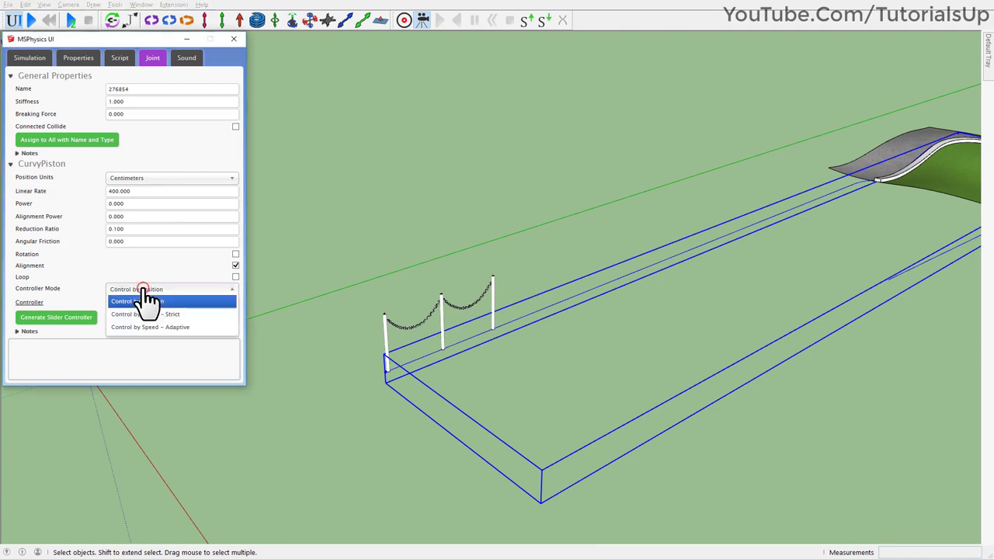
left_click(200, 315)
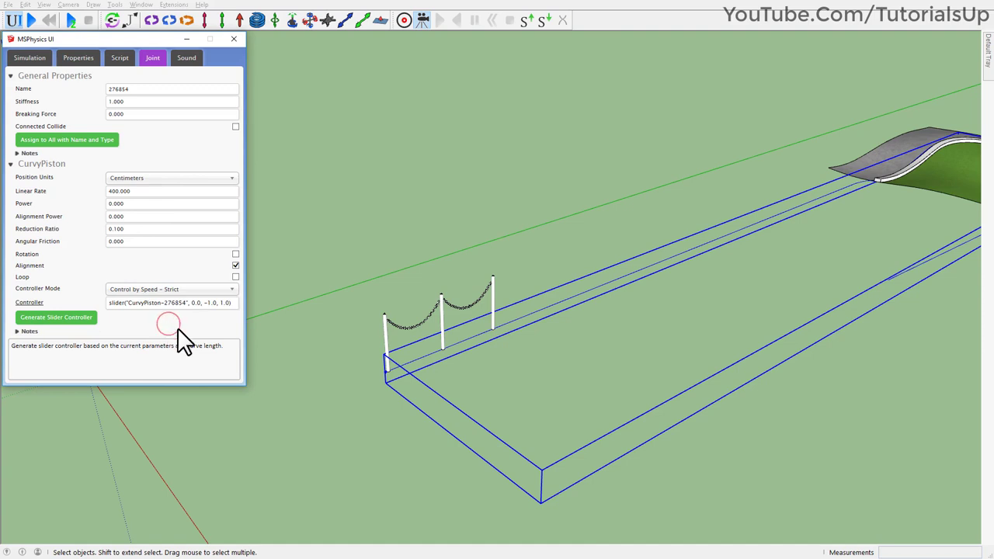
left_click(324, 194)
left_click(32, 22)
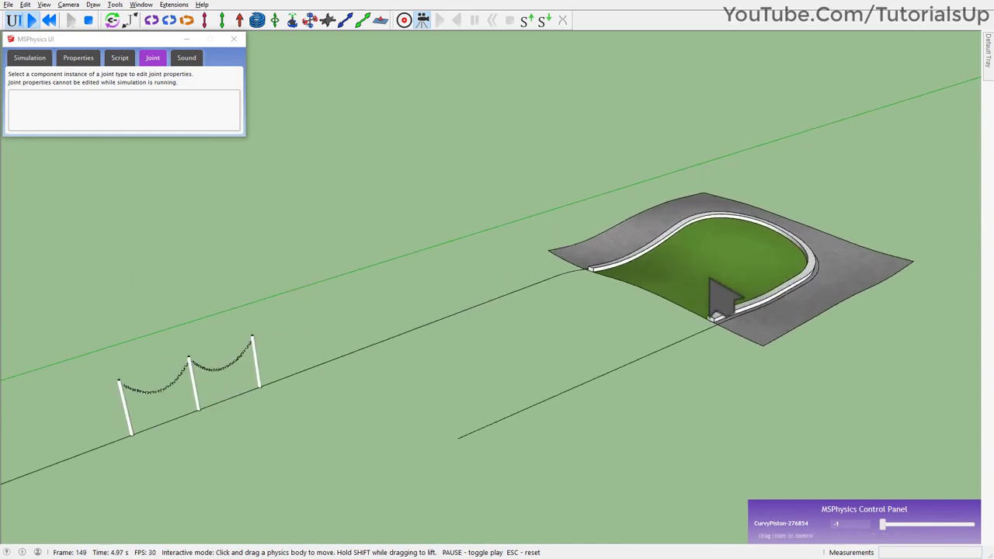
- Watch the fence posts travel beside the curved curb from several angles, then reset the simulation
middle_click_drag(699, 288, 544, 326)
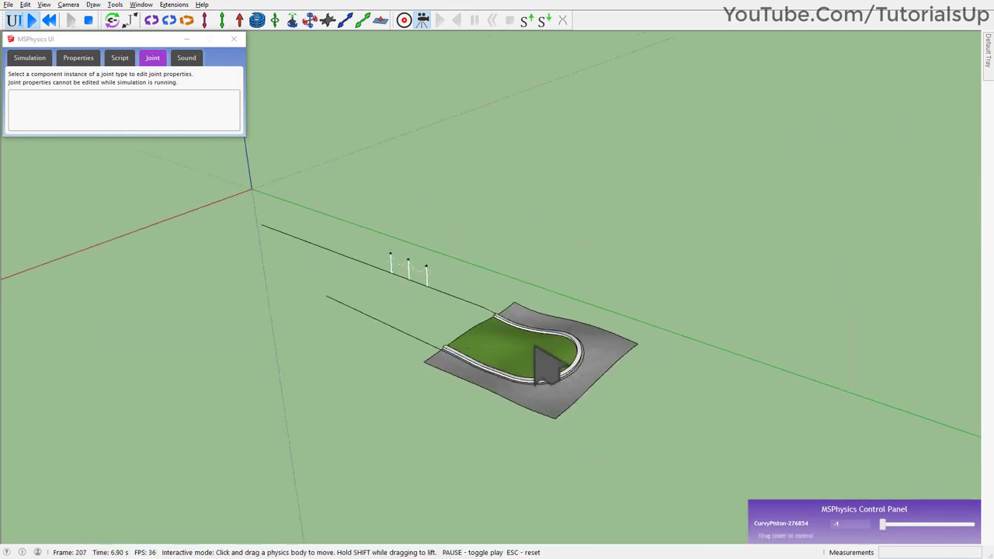
scroll(536, 349, "up", 3)
scroll(587, 377, "up", 2)
mouse_move(621, 355)
middle_mouse_down()
mouse_move(368, 354)
mouse_move(643, 328)
middle_mouse_up()
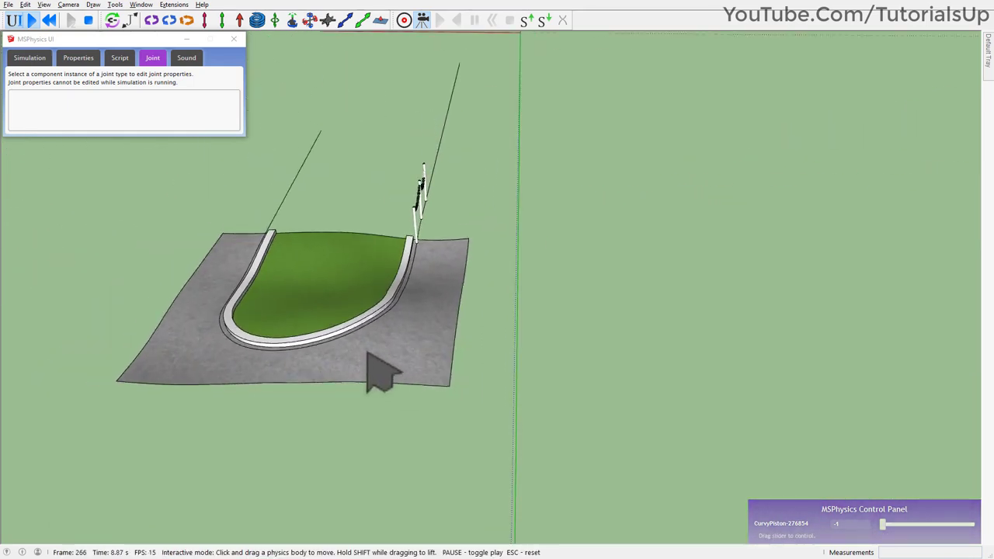
scroll(356, 351, "up", 2)
scroll(590, 333, "up", 2)
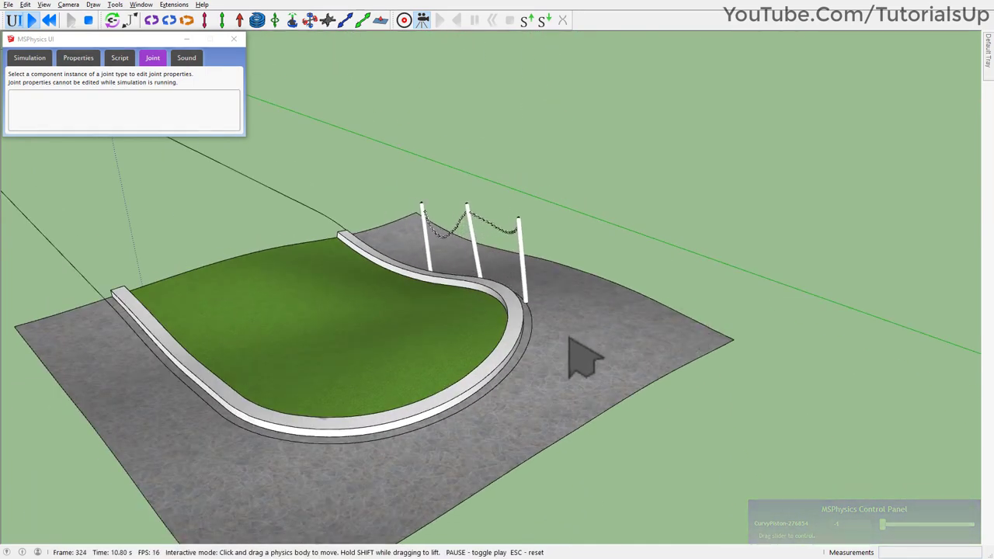
scroll(583, 359, "down", 2)
mouse_move(471, 344)
middle_mouse_down()
mouse_move(383, 344)
mouse_move(389, 381)
mouse_move(672, 350)
middle_mouse_up()
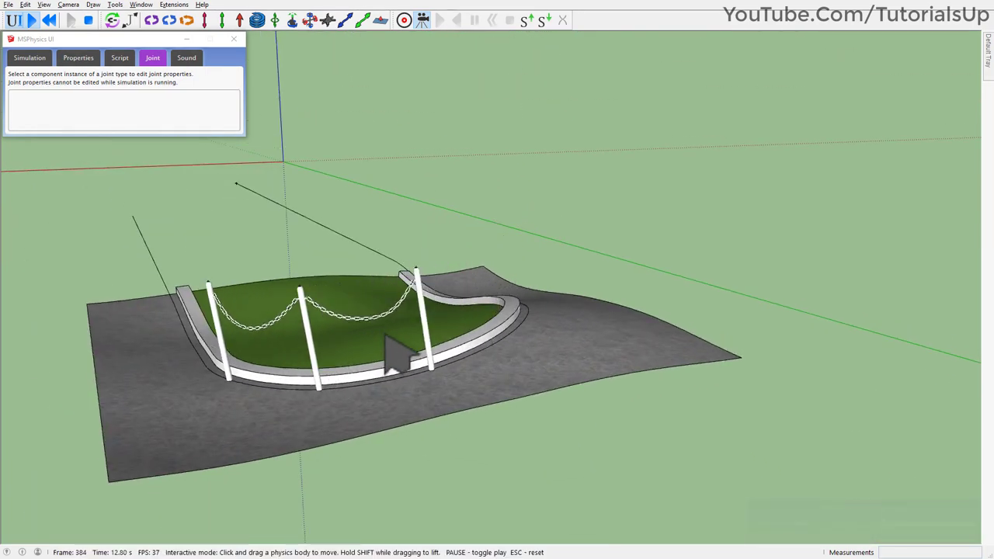
scroll(672, 350, "up", 3)
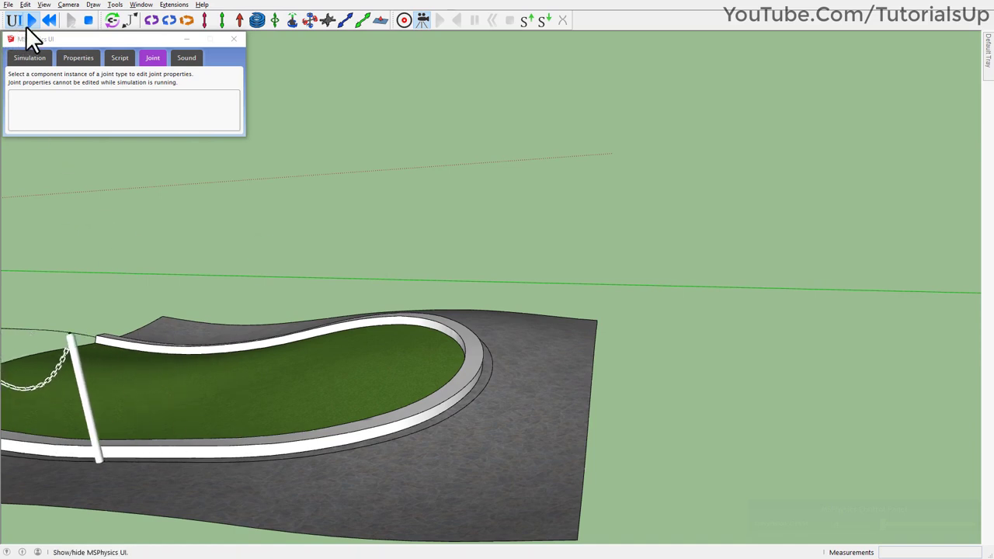
left_click(50, 25)
scroll(435, 318, "down", 2)
scroll(404, 333, "up", 2)
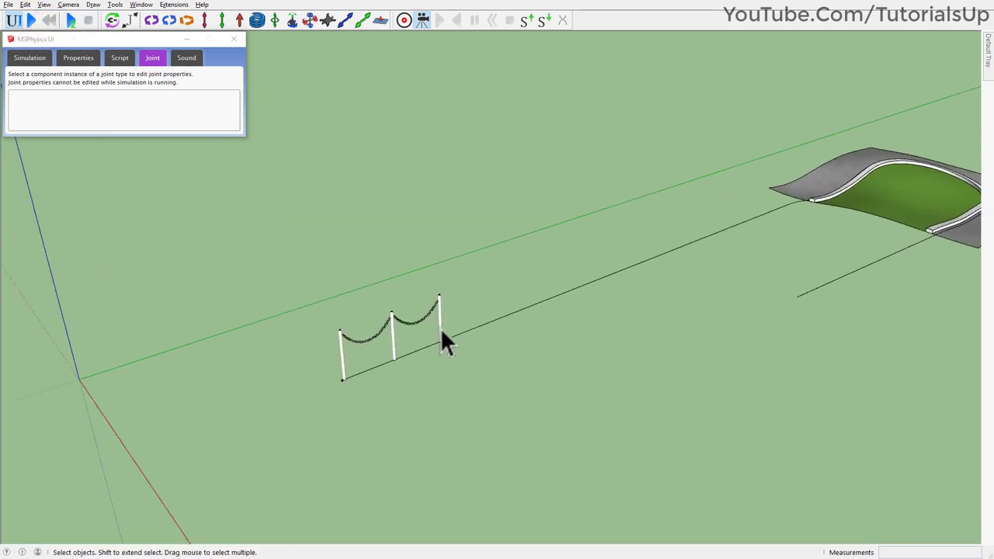
- Change the CurvyPiston's Linear Rate from 400 and start the simulation
left_click(475, 340)
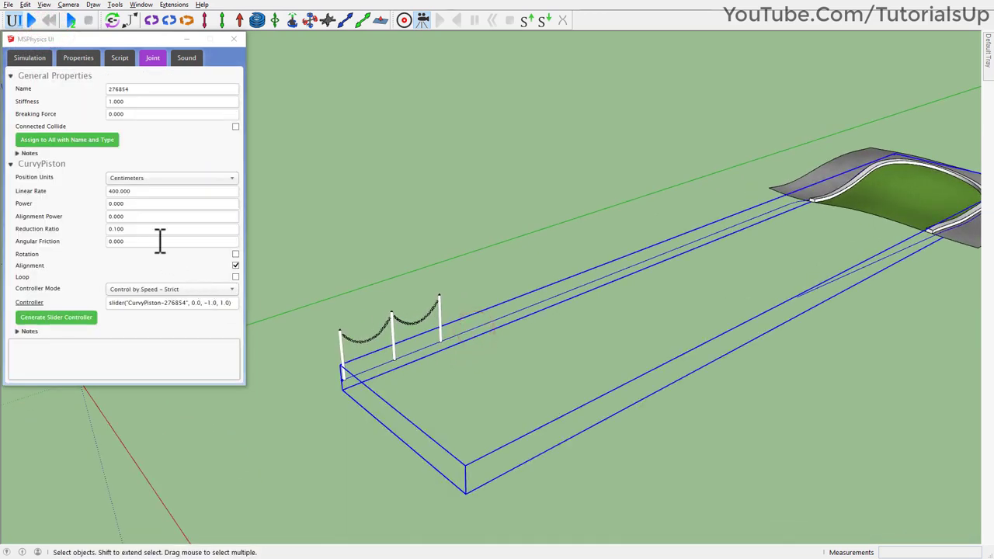
left_click(143, 191)
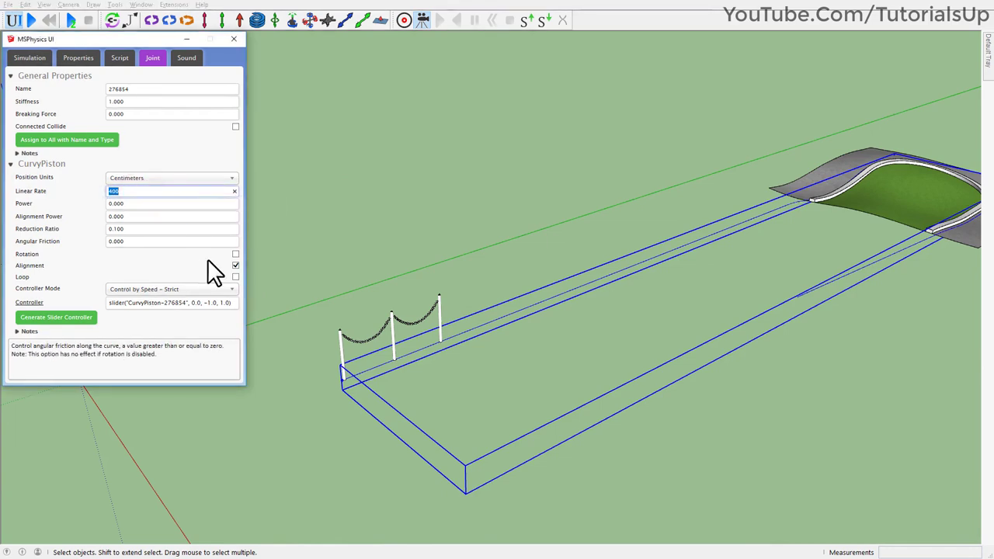
left_click(33, 21)
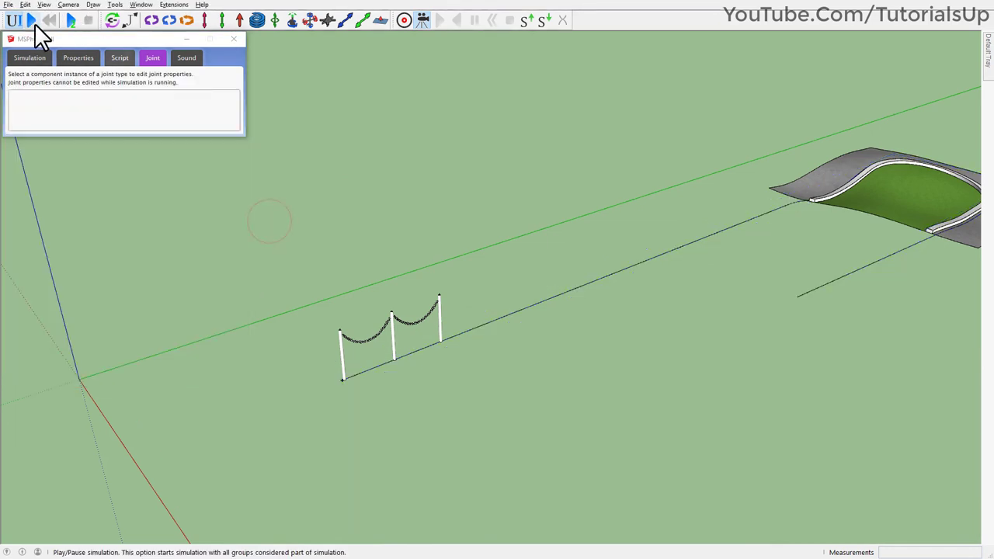
- Watch the fence and grass island from the other side as the posts move
scroll(292, 310, "down", 2)
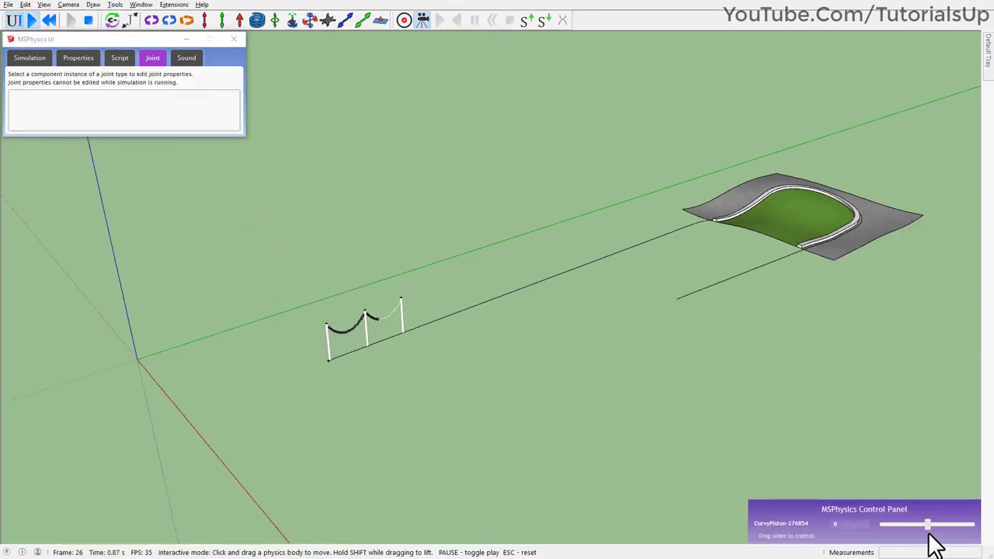
scroll(267, 284, "down", 2)
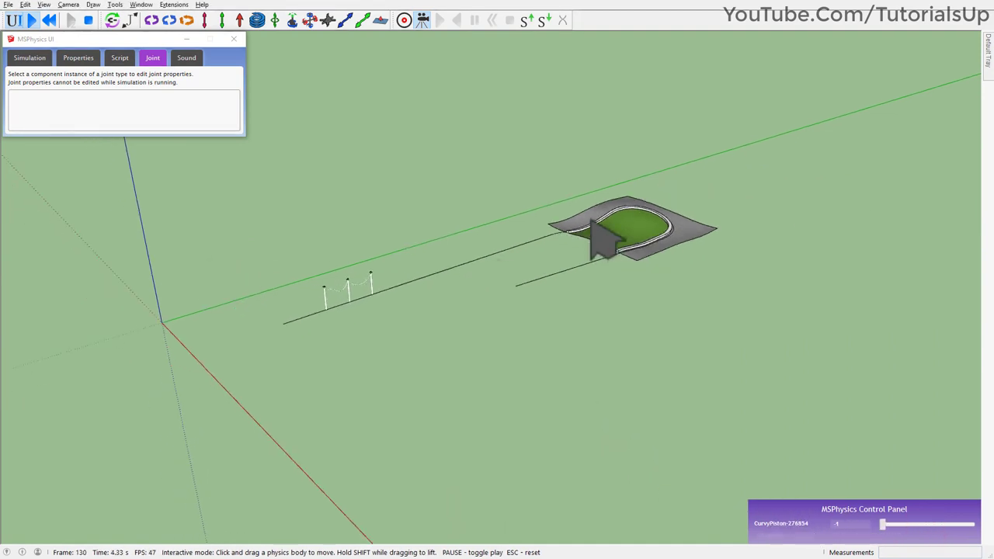
scroll(599, 243, "up", 3)
scroll(621, 250, "up", 2)
scroll(626, 238, "down", 3)
middle_click_drag(722, 267, 295, 249)
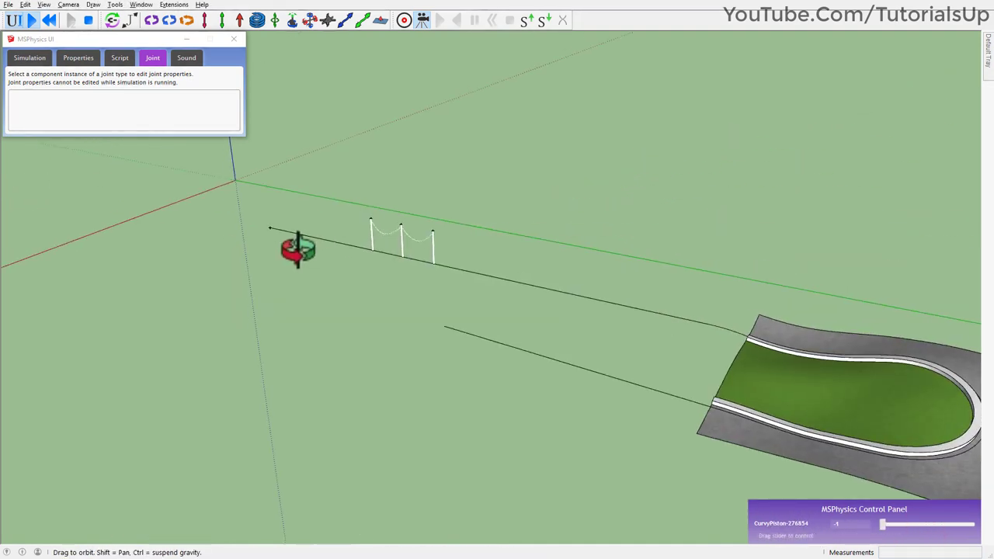
scroll(606, 326, "up", 2)
scroll(641, 346, "up", 1)
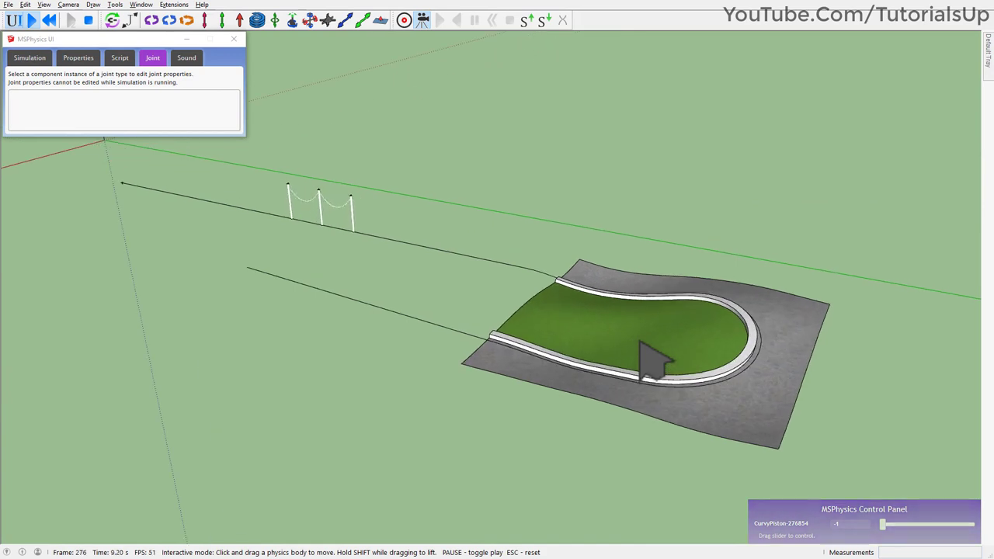
scroll(693, 344, "up", 1)
scroll(698, 347, "up", 1)
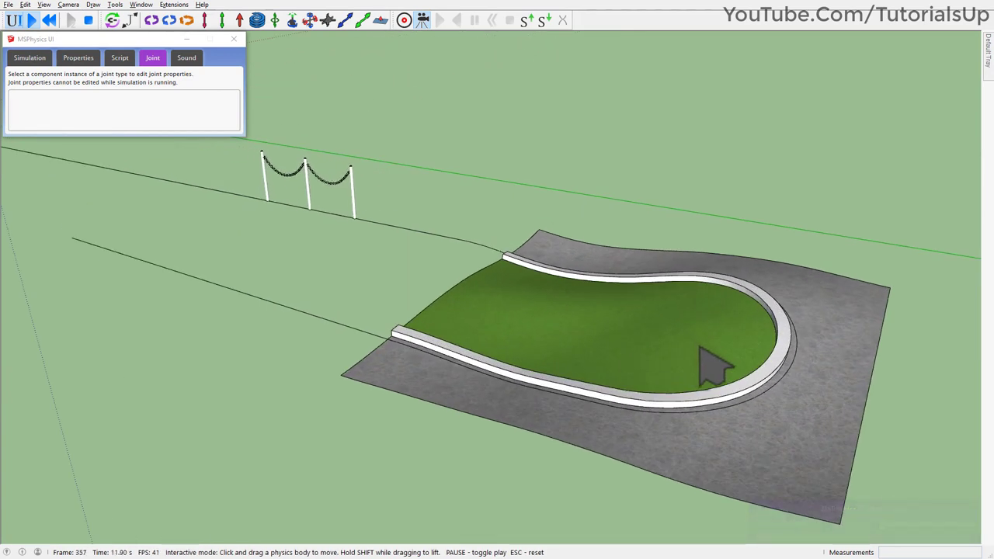
- Inspect the moving fence and chain up close from a low curb view, then reset
mouse_move(769, 372)
middle_mouse_down()
mouse_move(672, 349)
mouse_move(694, 299)
mouse_move(572, 210)
middle_mouse_up()
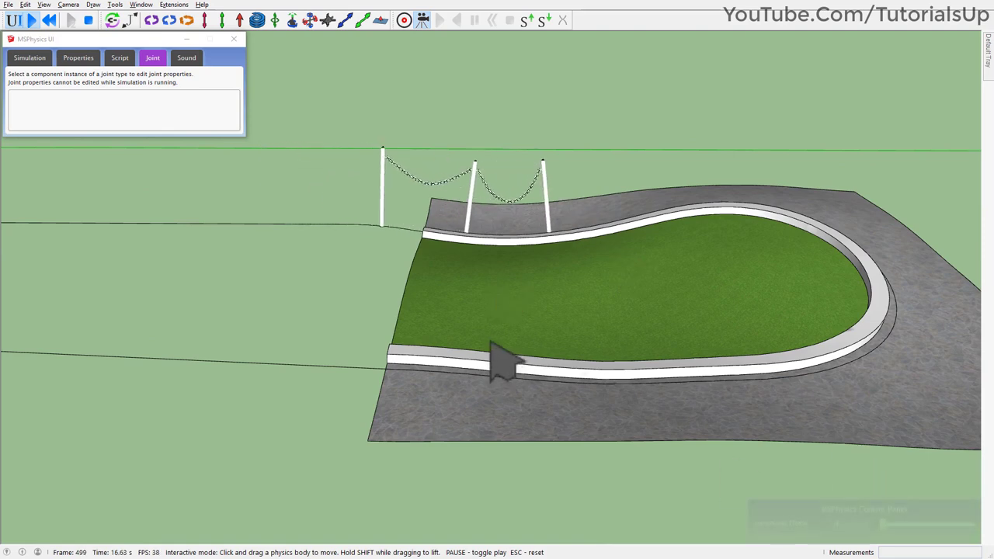
scroll(499, 355, "down", 2)
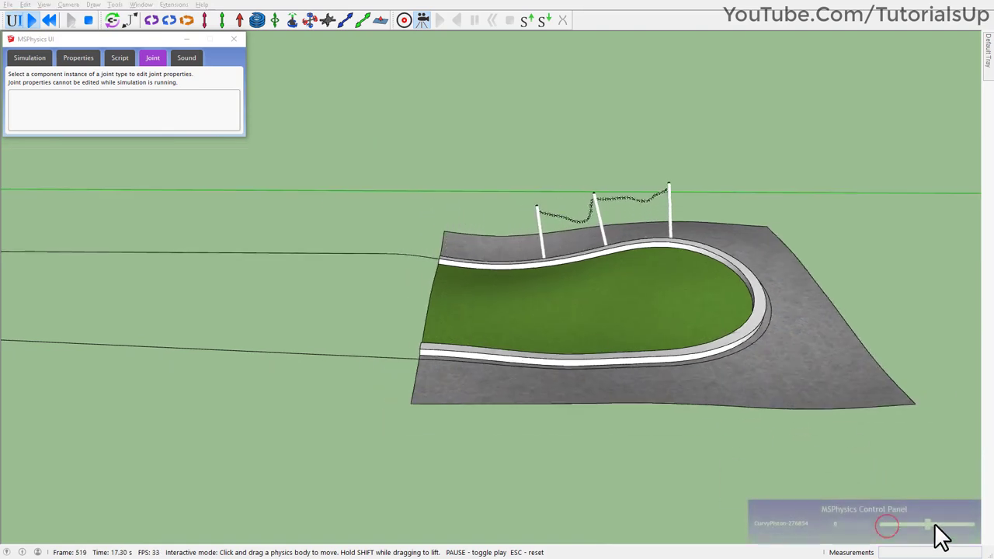
scroll(632, 222, "up", 2)
scroll(598, 249, "up", 5)
middle_click_drag(598, 248, 743, 233)
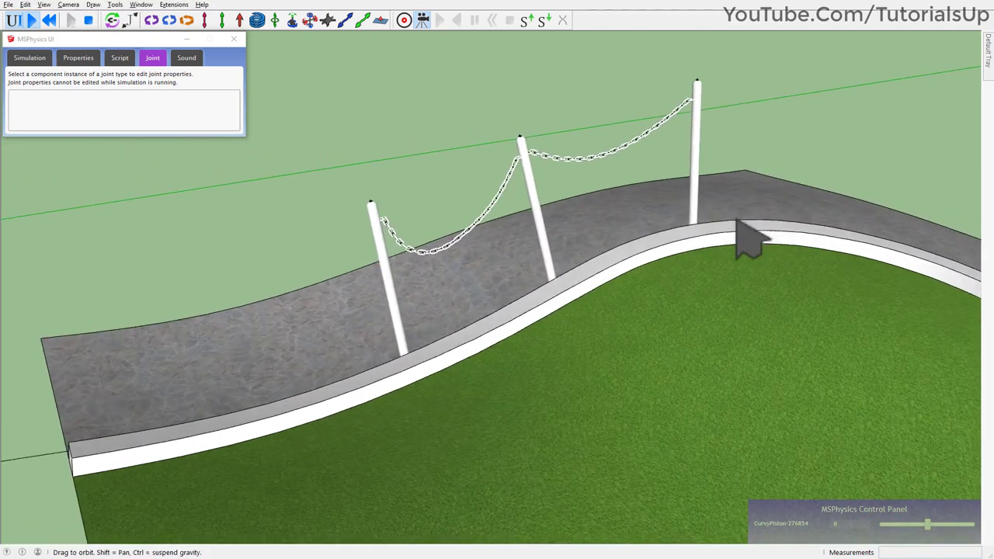
scroll(521, 180, "up", 2)
scroll(581, 309, "down", 3)
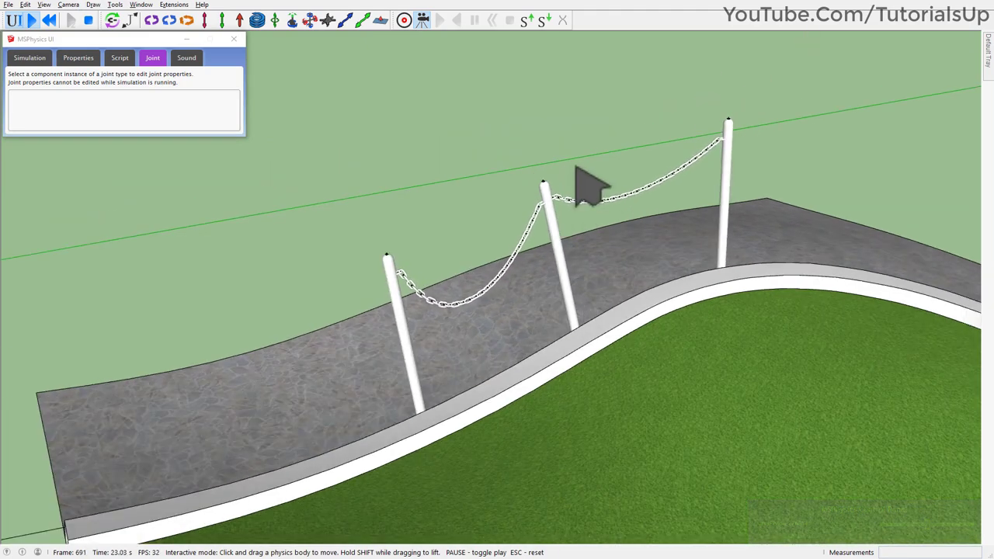
scroll(578, 299, "down", 3)
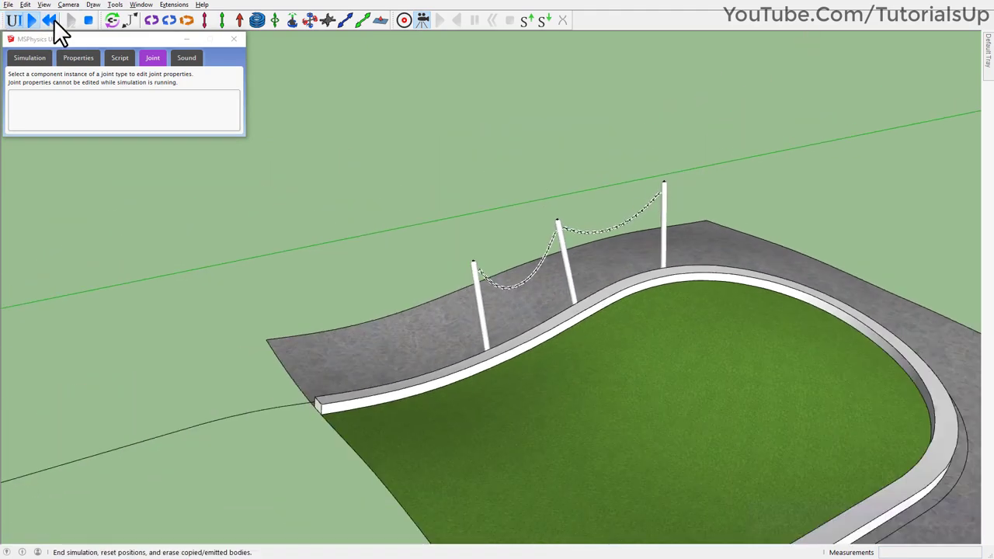
left_click(54, 19)
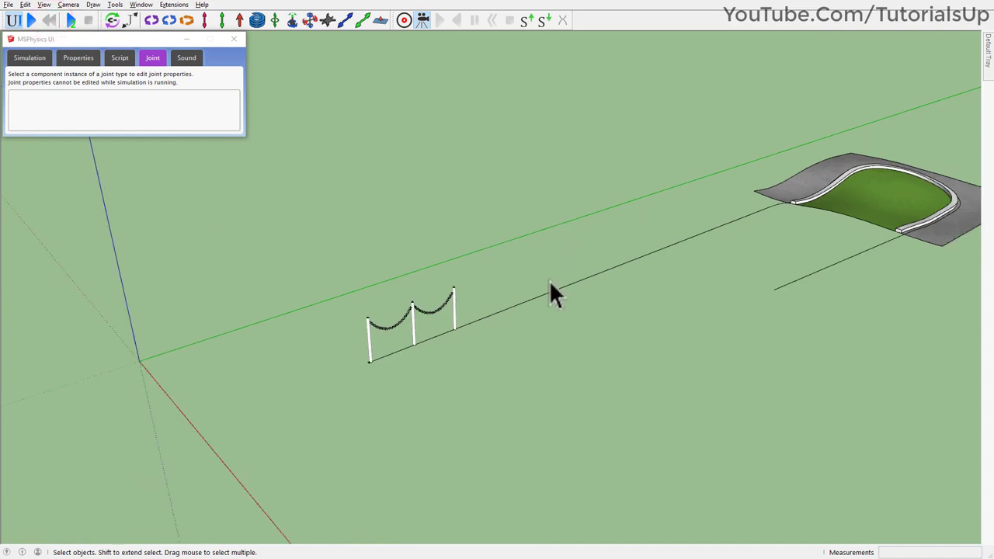
- Select the piston track to review its settings and take a low frontal view of the fence
left_click(469, 330)
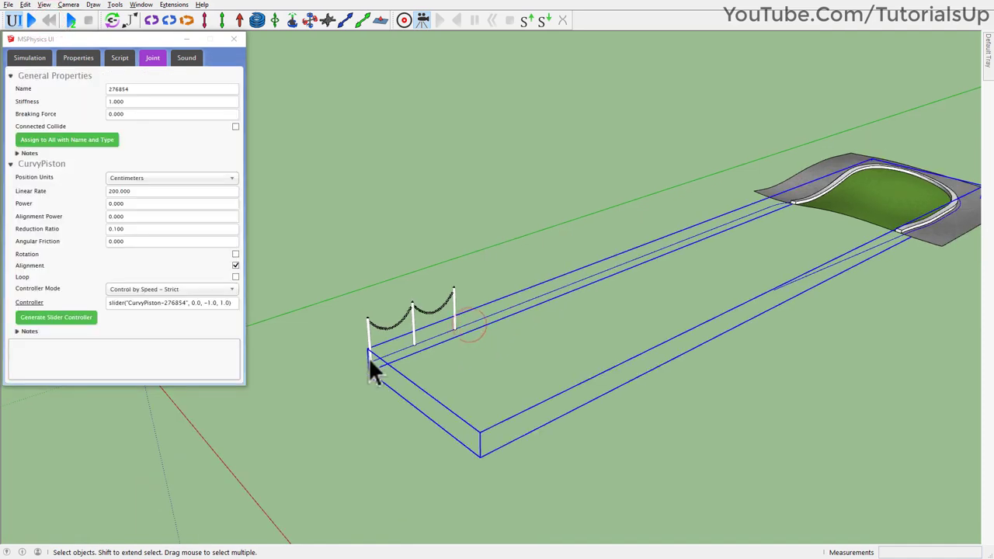
scroll(368, 357, "up", 3)
scroll(365, 362, "up", 3)
scroll(372, 370, "down", 1)
scroll(374, 367, "down", 1)
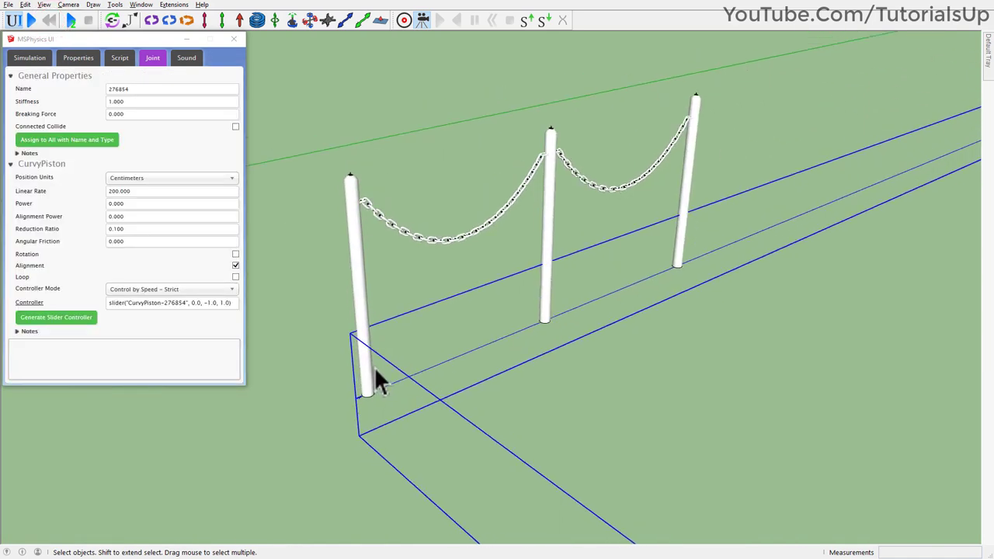
mouse_move(374, 366)
middle_mouse_down()
mouse_move(329, 261)
mouse_move(542, 101)
middle_mouse_up()
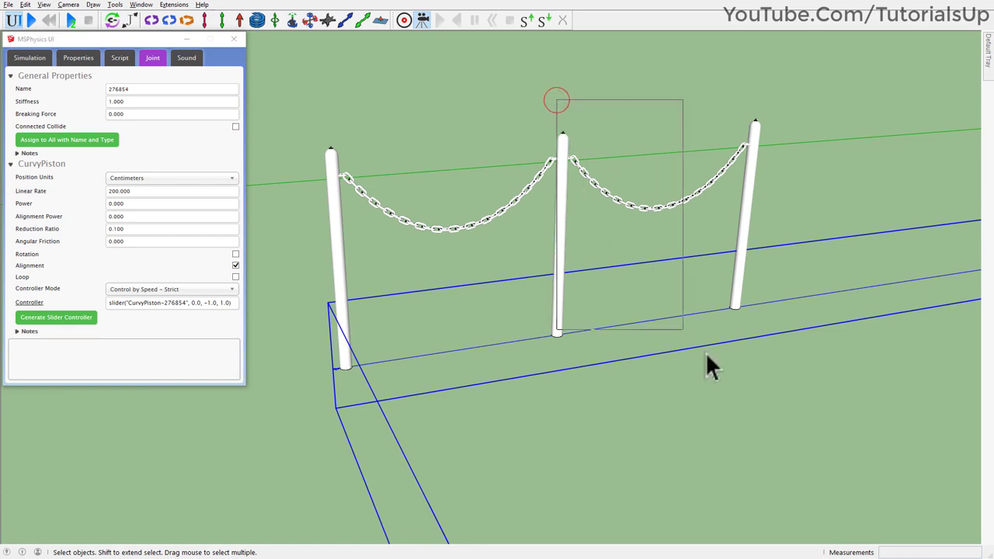
- Delete the right chain with its post and the middle post, leaving the left post
left_click_drag(707, 355, 814, 440)
key("Delete")
left_click(562, 225)
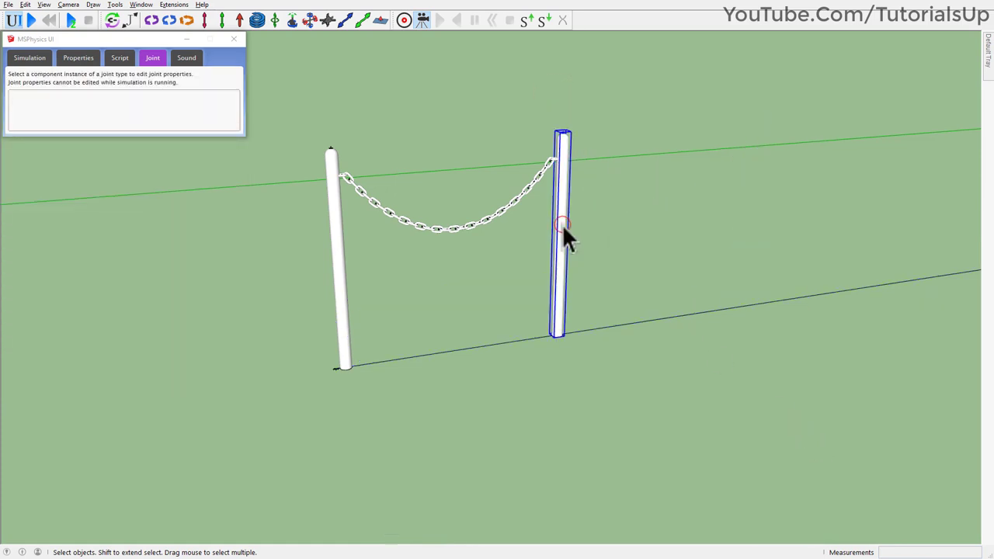
key("Delete")
middle_click_drag(316, 357, 449, 378, "shift")
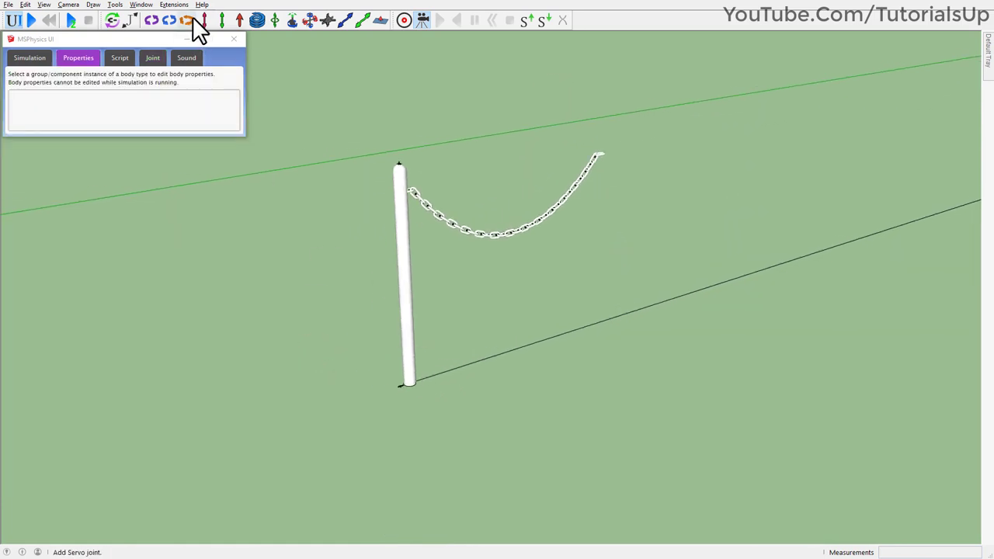
- Place an Up Vector joint at the base of the remaining post
left_click(240, 20)
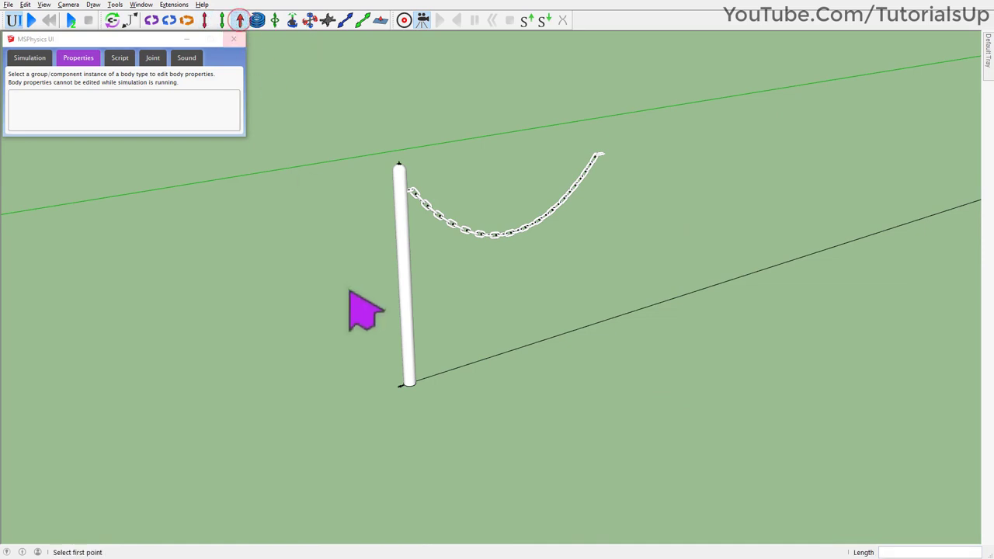
scroll(403, 391, "up", 3)
scroll(395, 379, "up", 1)
scroll(397, 378, "up", 1)
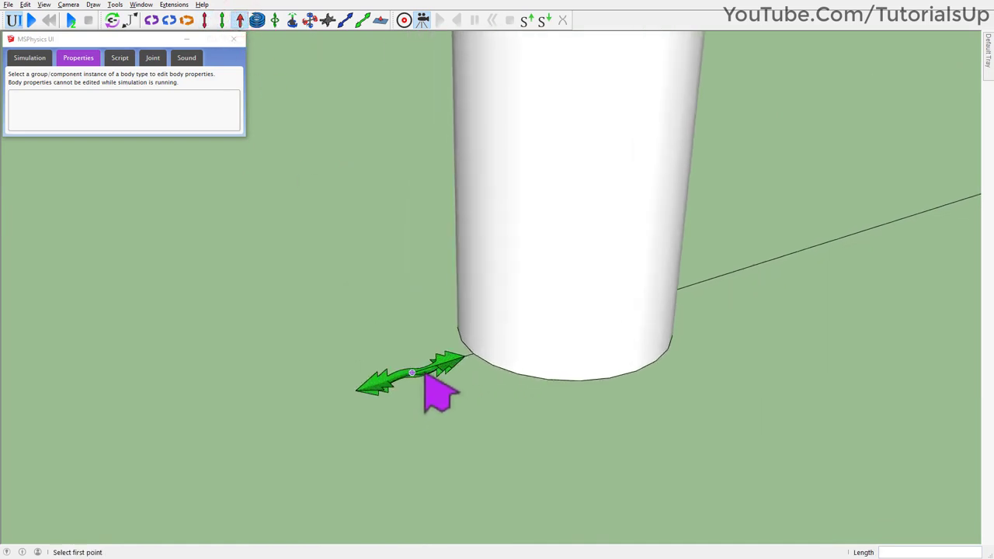
scroll(401, 376, "up", 2)
left_click(399, 297)
scroll(406, 377, "down", 1)
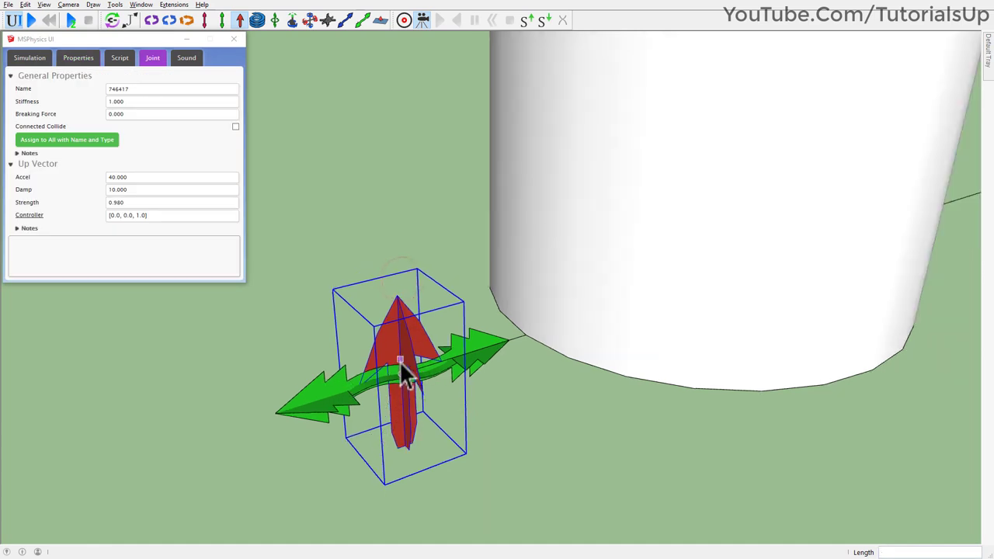
scroll(406, 377, "down", 1)
- Connect the Up Vector joint to the post, then select the post, chain and joint together
left_click(111, 21)
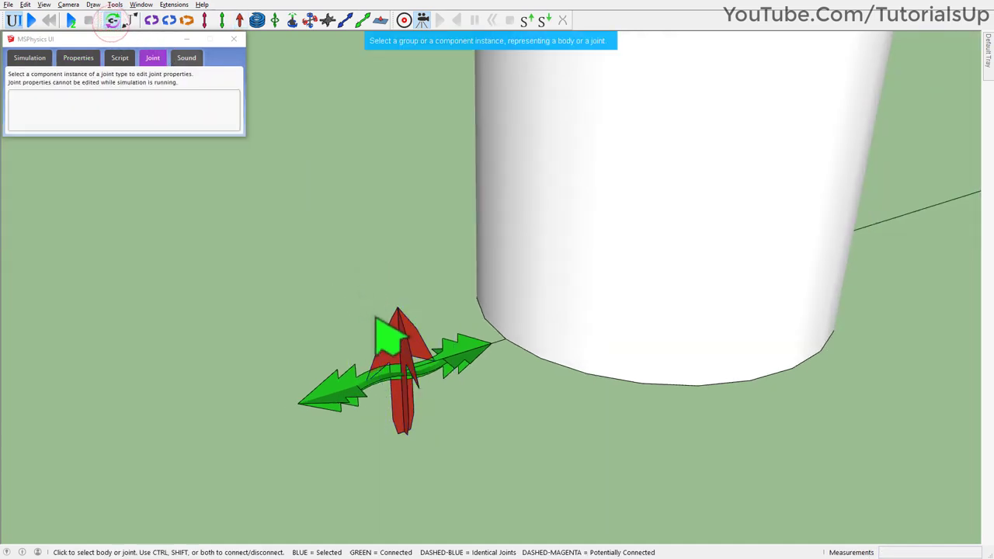
scroll(341, 381, "down", 3)
scroll(345, 387, "down", 2)
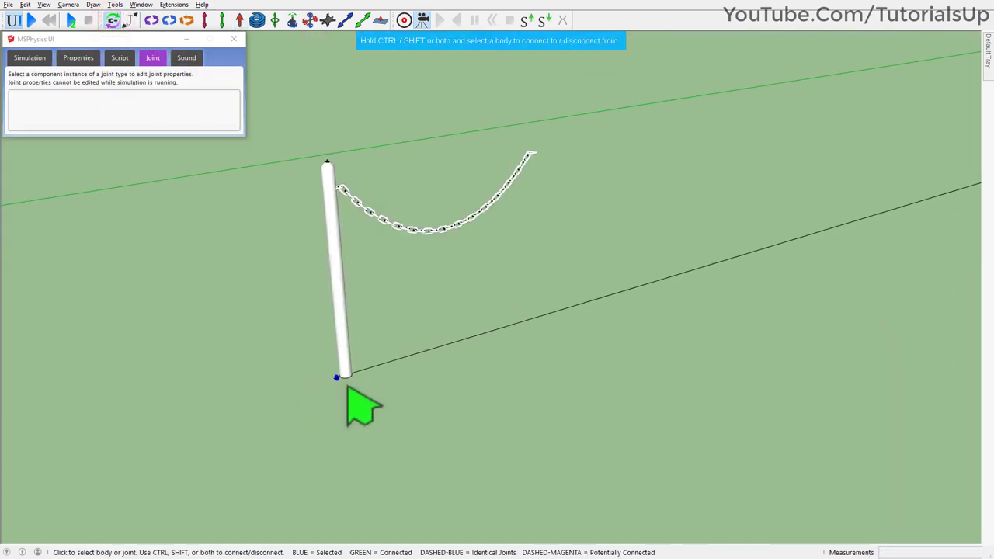
middle_click_drag(495, 305, 349, 333)
key("space")
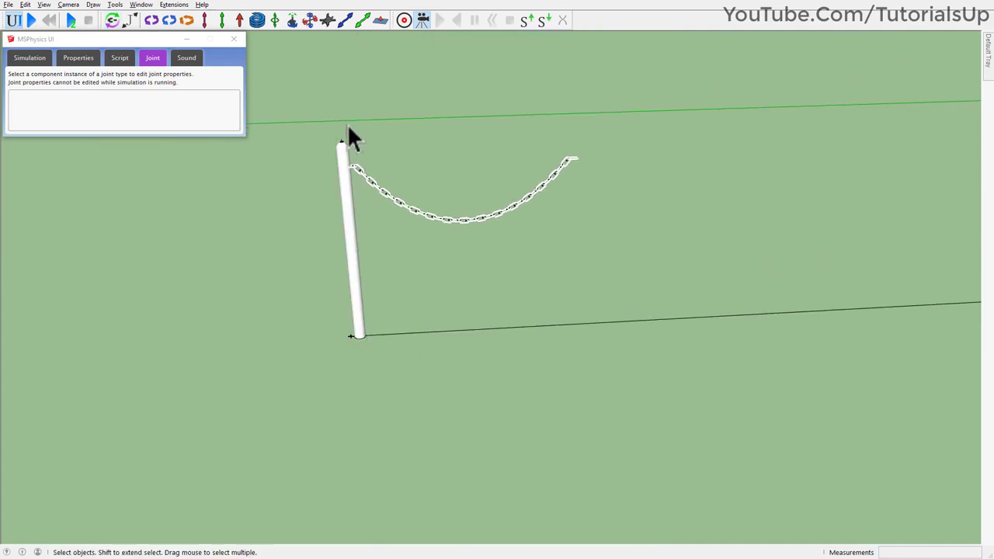
left_click_drag(596, 393, 596, 392)
scroll(365, 349, "up", 3)
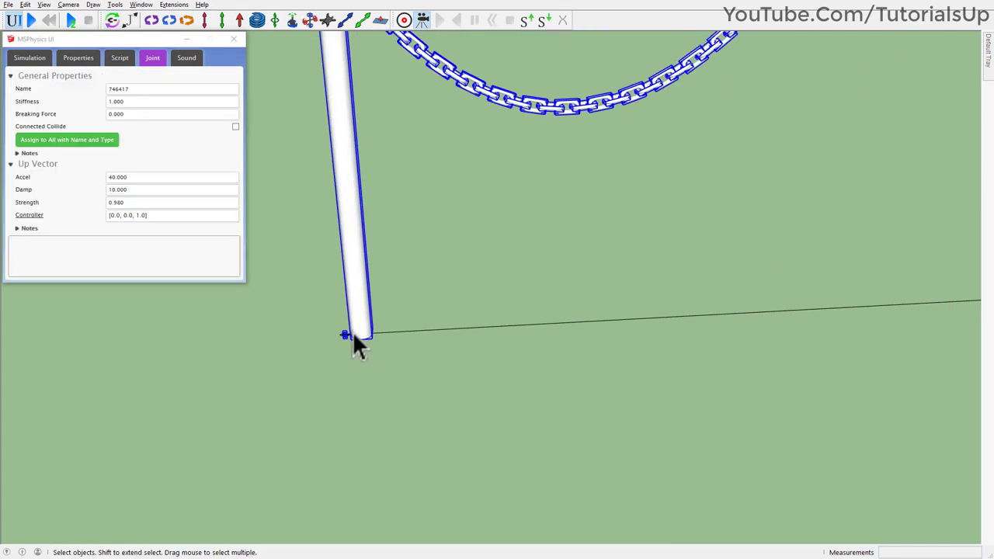
scroll(353, 338, "up", 2)
- Copy the post, chain and joint from the post's base to the chain's end
scroll(368, 342, "down", 2)
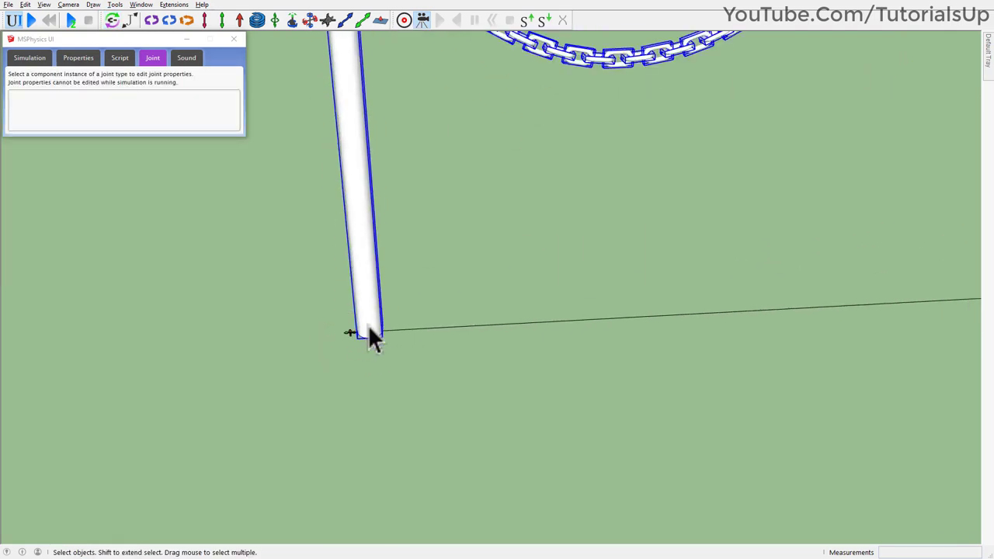
scroll(368, 326, "down", 3)
mouse_move(368, 233)
middle_mouse_down("shift")
mouse_move(366, 304)
mouse_move(348, 317)
middle_mouse_up("shift")
key("m")
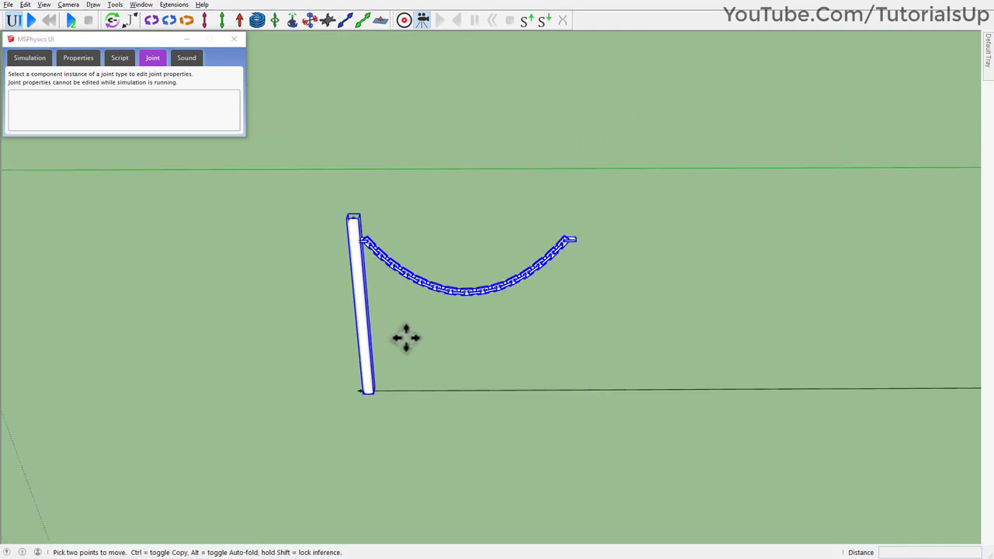
left_click(408, 338)
scroll(561, 256, "up", 1)
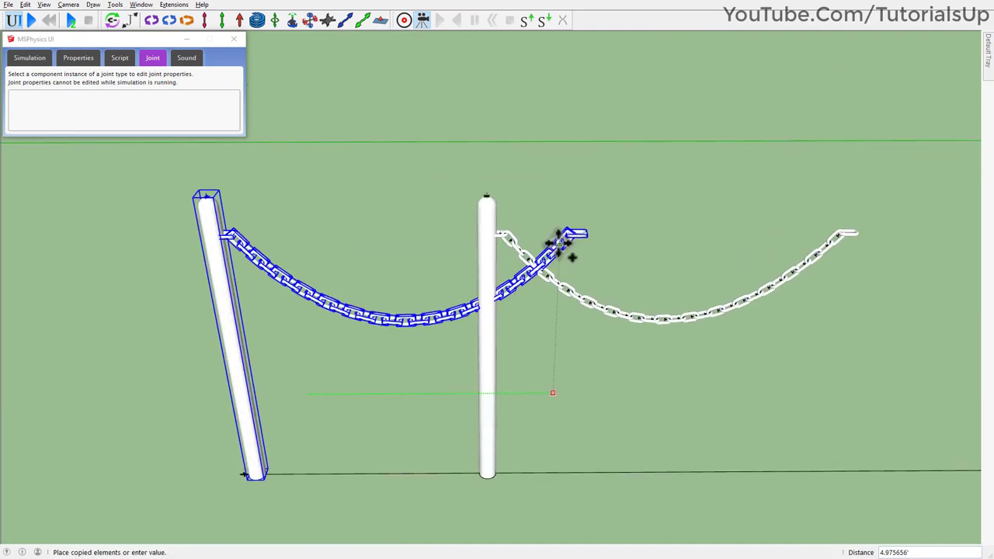
scroll(590, 225, "up", 2)
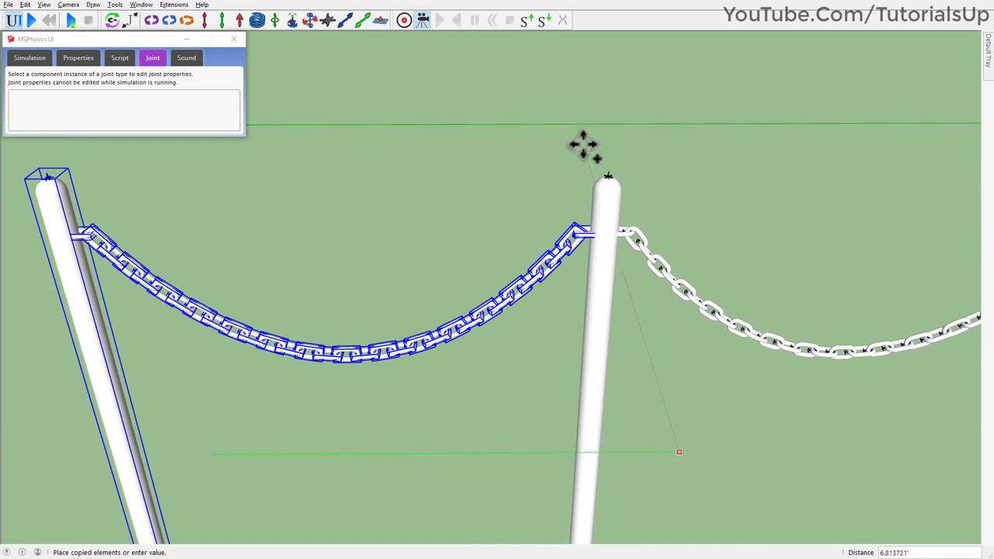
left_click(582, 145)
- Repeat the post-and-chain copy 15 times along the line toward the curb
scroll(287, 339, "down", 1)
scroll(286, 339, "down", 2)
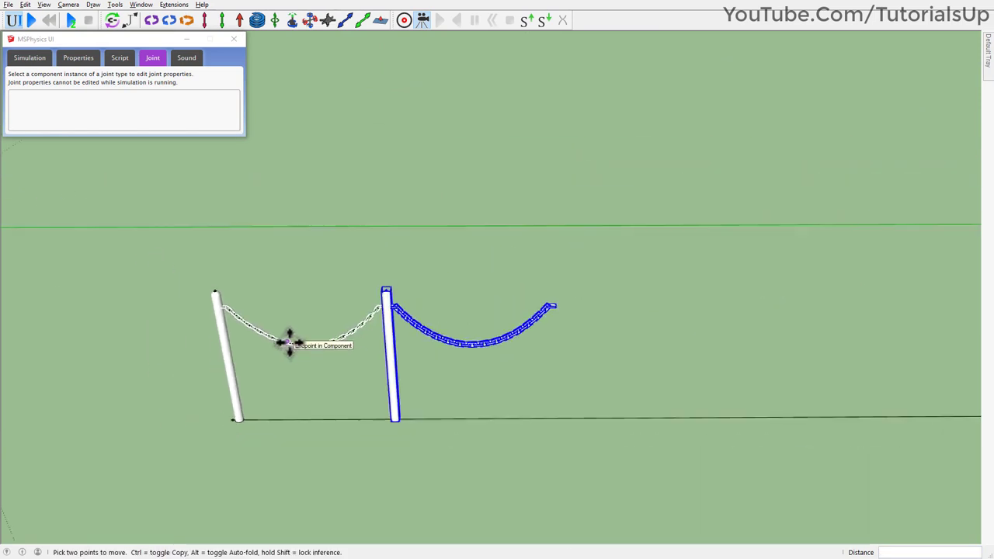
scroll(289, 342, "down", 3)
scroll(288, 341, "down", 2)
type("15")
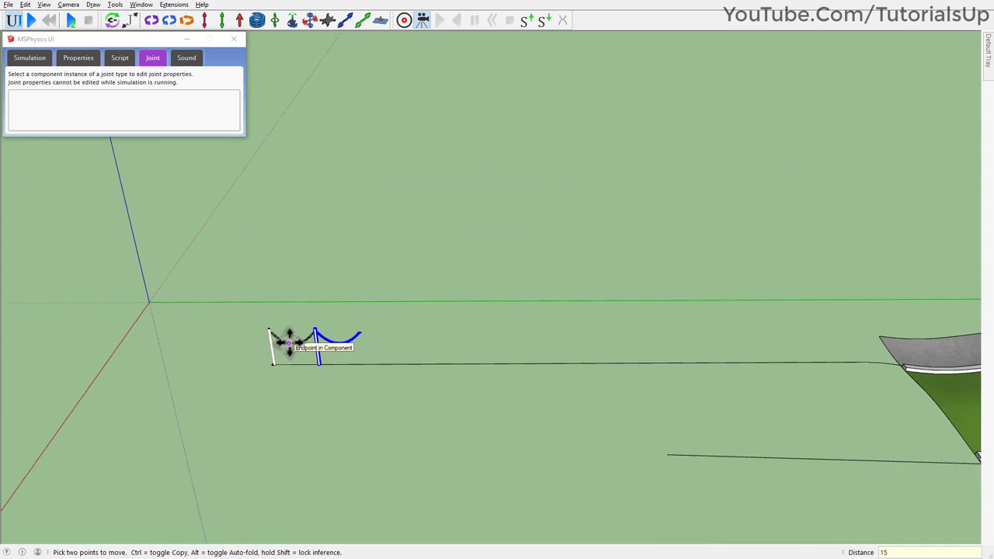
type("13")
key("Return")
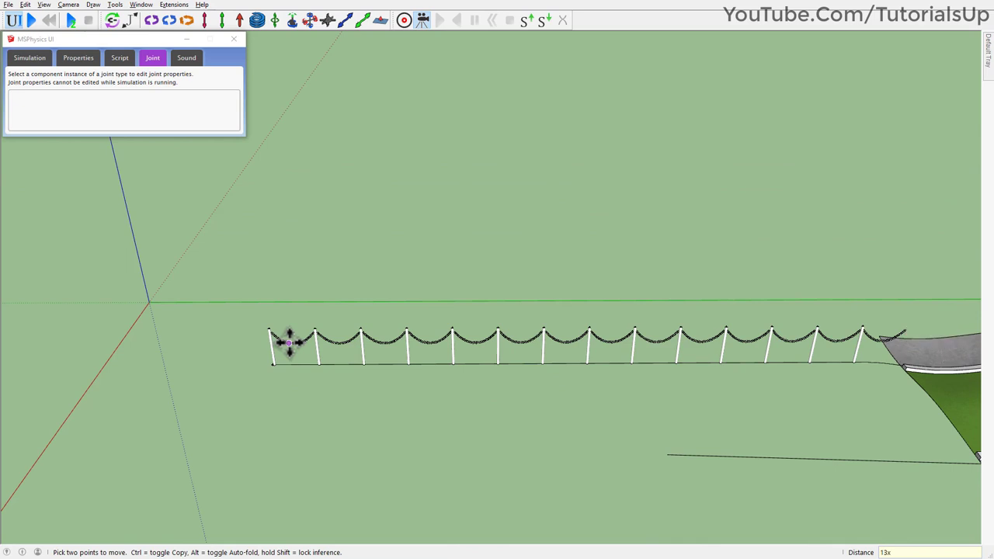
key("space")
scroll(559, 372, "down", 3)
- Delete the dangling chain links past the last post so the fence ends at a post
scroll(716, 370, "up", 3)
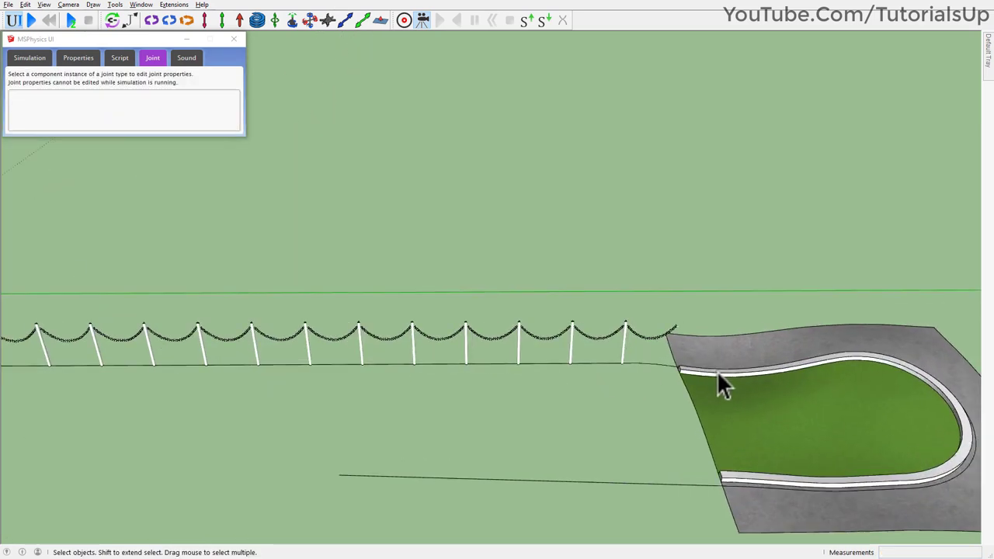
scroll(651, 356, "up", 2)
scroll(654, 355, "up", 2)
middle_click_drag(683, 362, 660, 259)
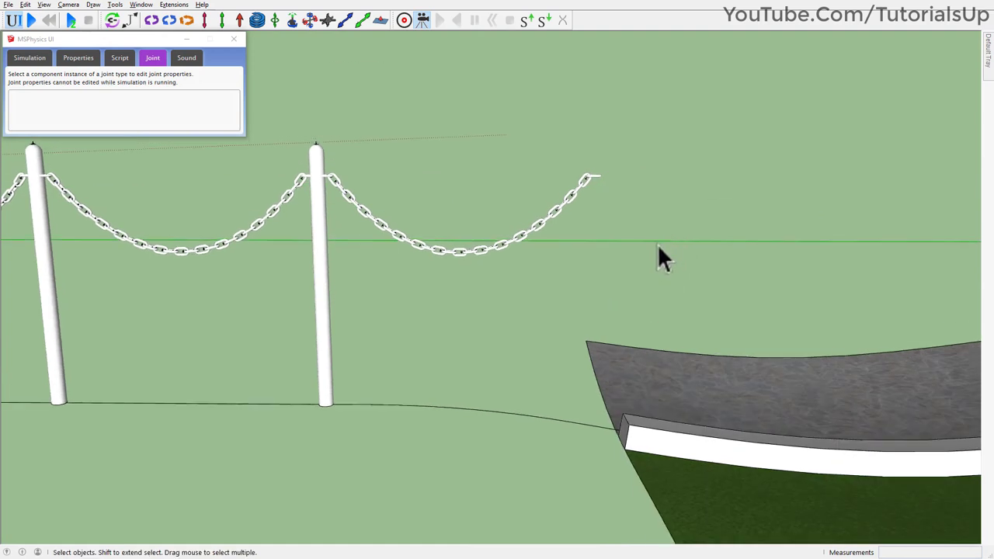
left_click_drag(656, 243, 376, 141)
key("Delete")
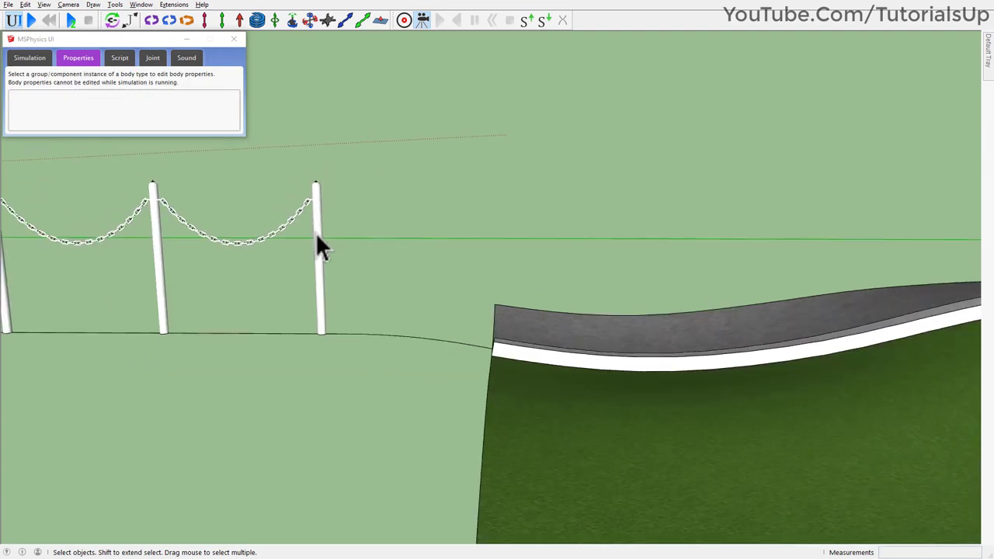
scroll(323, 247, "down", 5)
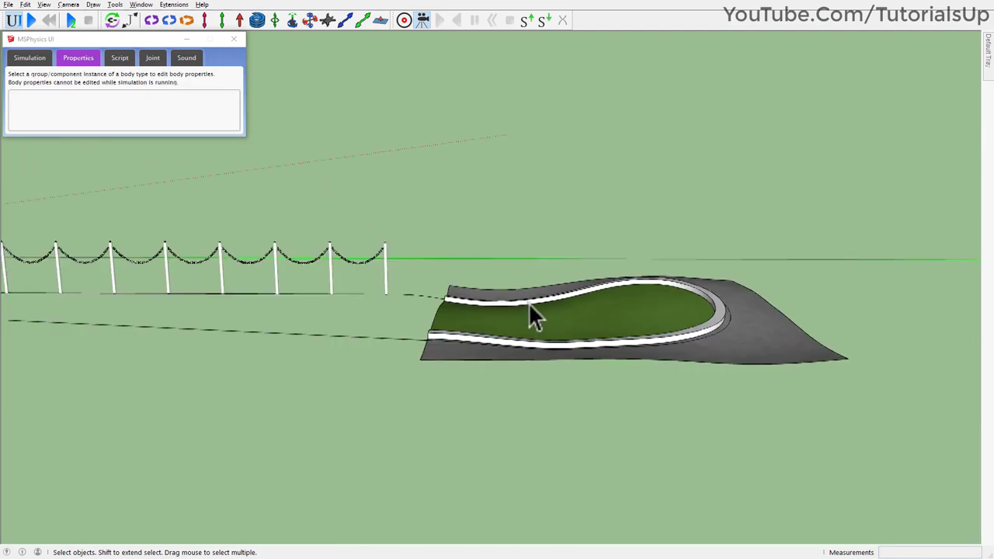
mouse_move(528, 313)
middle_mouse_down()
mouse_move(710, 406)
mouse_move(683, 275)
mouse_move(739, 248)
mouse_move(766, 251)
middle_mouse_up()
scroll(739, 248, "down", 1)
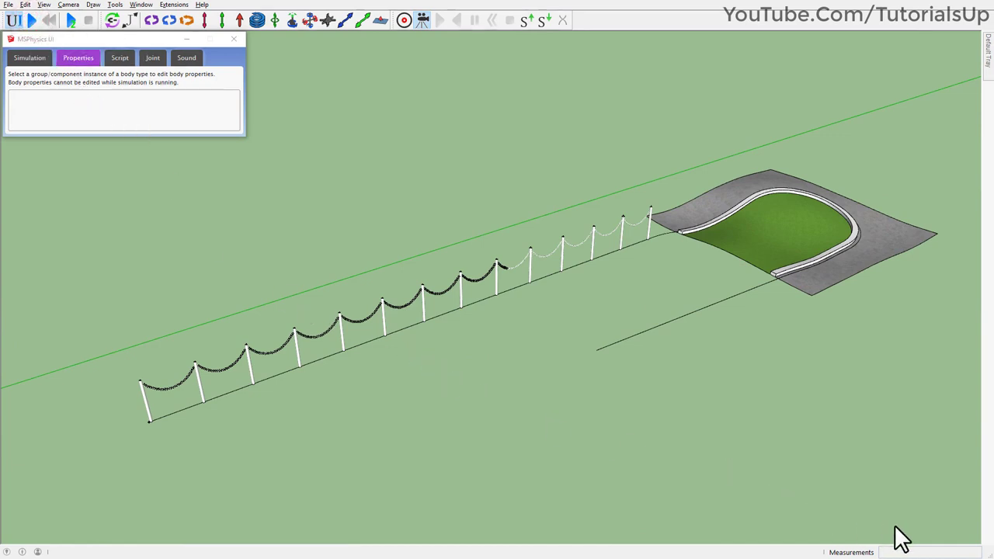
- Drive the CurvyPiston slider to -1, watch the posts along the fence, then reset the simulation
left_click_drag(894, 525, 883, 466)
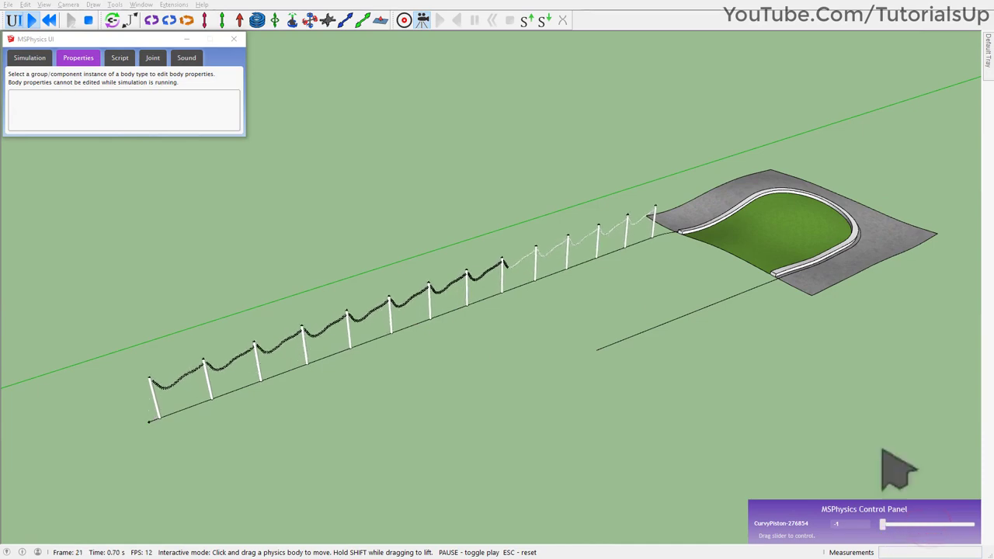
scroll(820, 214, "up", 2)
scroll(815, 227, "up", 2)
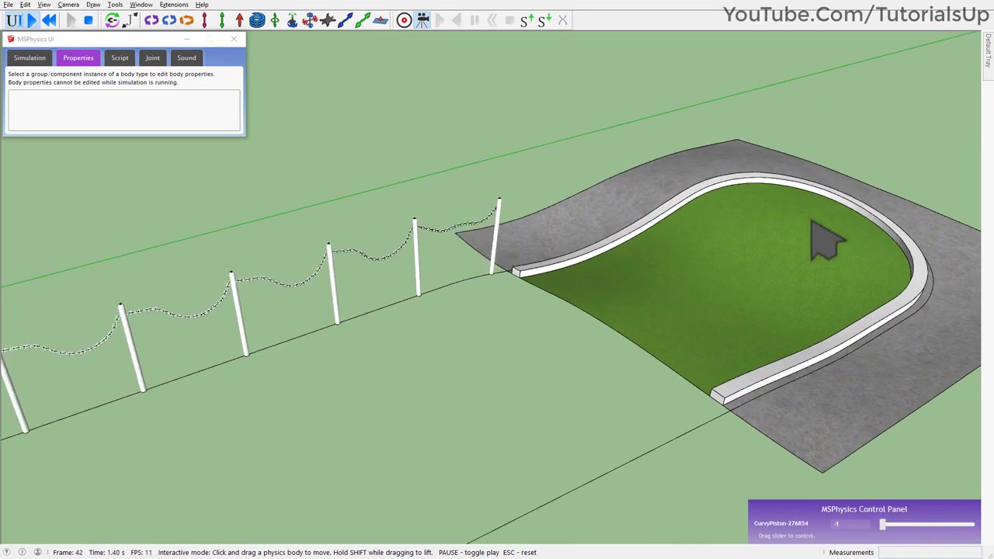
middle_click(663, 233)
middle_click_drag(664, 233, 528, 225)
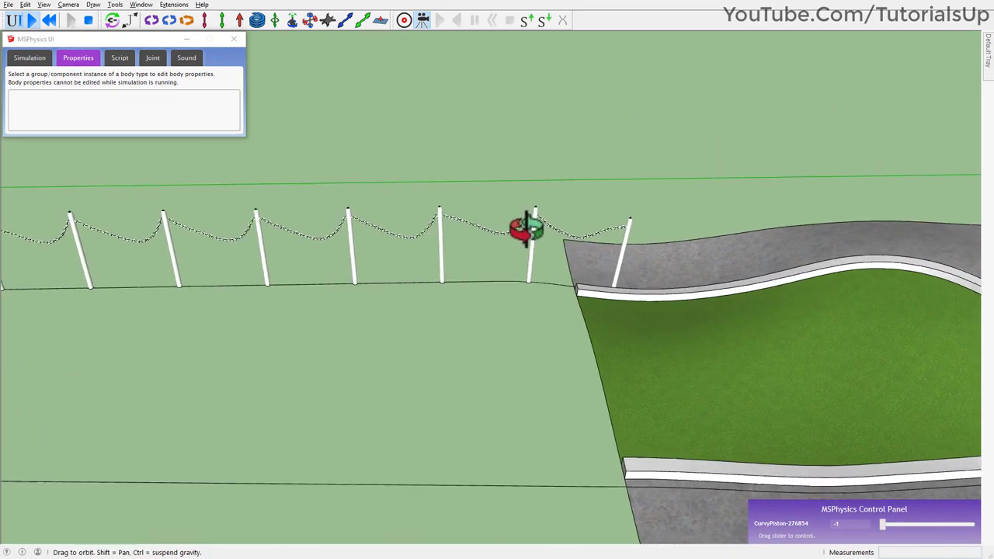
scroll(698, 284, "up", 2)
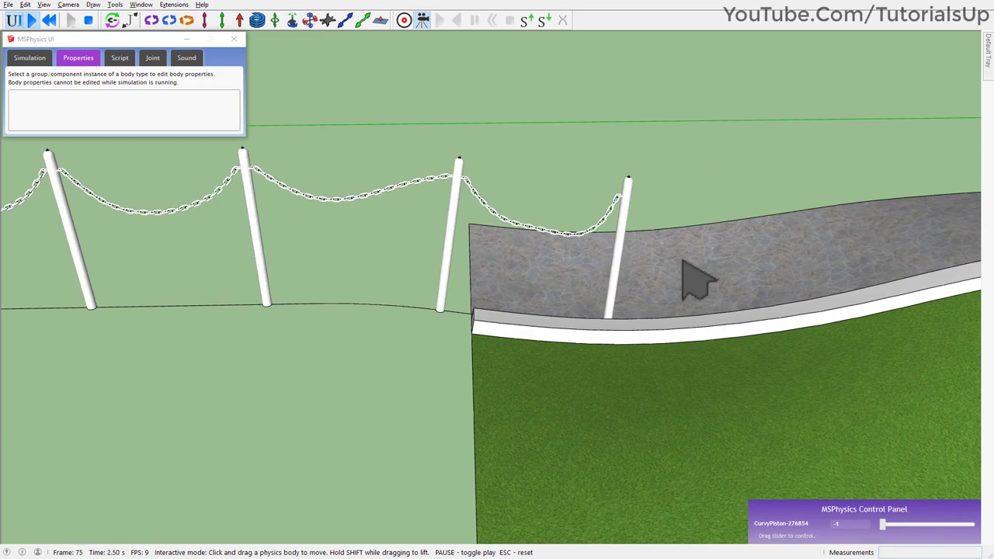
left_click(47, 20)
- Activate the Joint Connection tool, then return to plain selection
scroll(492, 345, "up", 3)
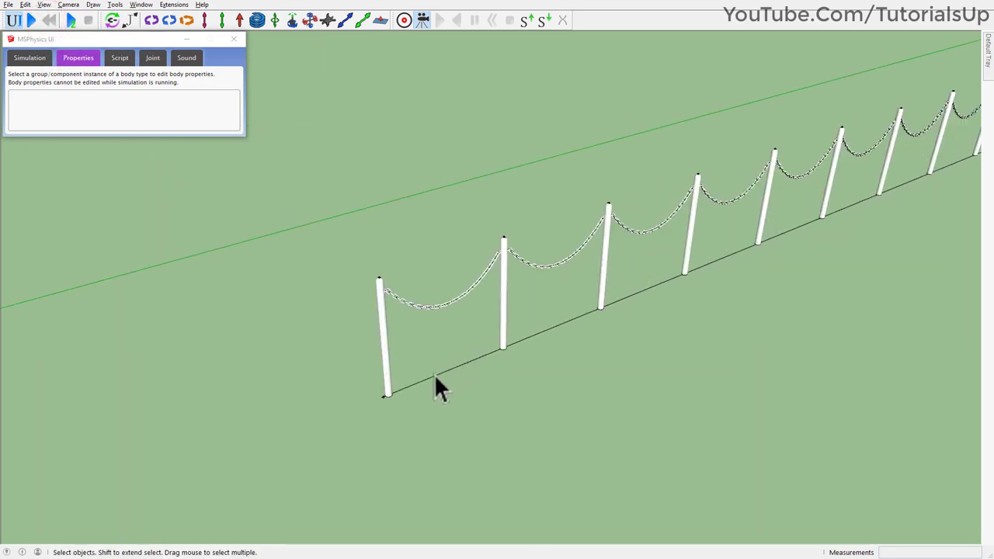
scroll(435, 384, "up", 3)
scroll(382, 393, "up", 3)
scroll(382, 392, "up", 2)
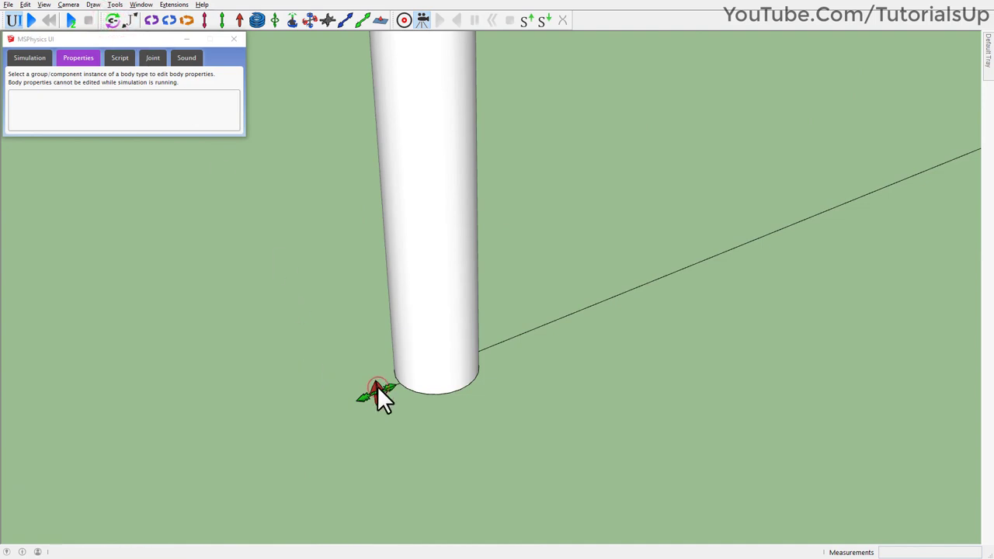
left_click(113, 20)
scroll(446, 381, "down", 1)
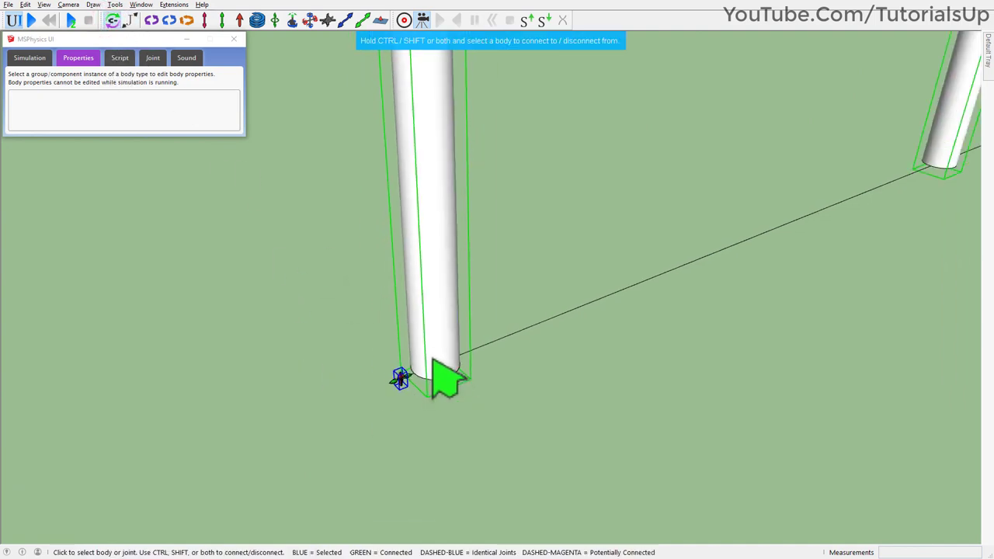
scroll(444, 378, "down", 3)
scroll(444, 378, "up", 3)
key("space")
- Change the Up Vector joint's Strength from 0.98 to 1, then deselect it
left_click(387, 394)
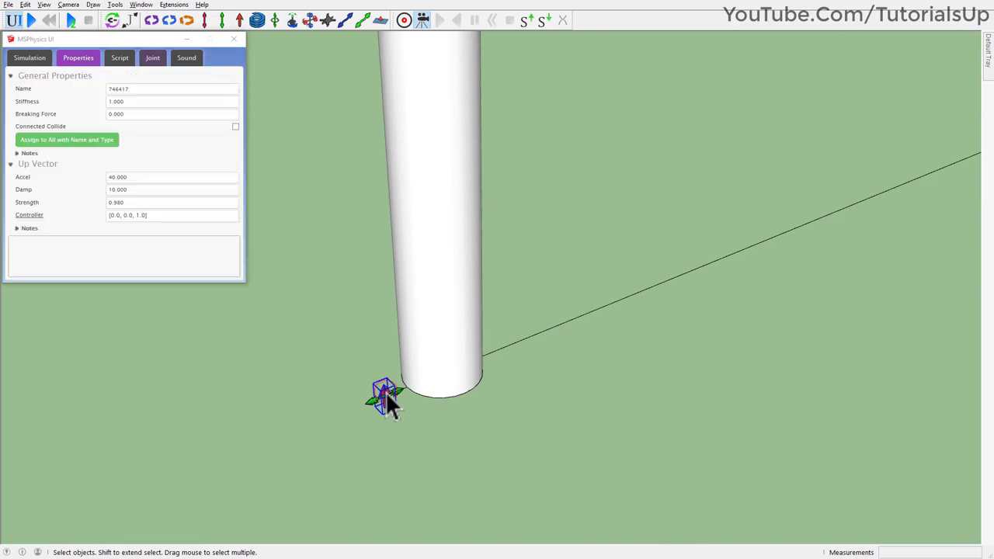
left_click(140, 202)
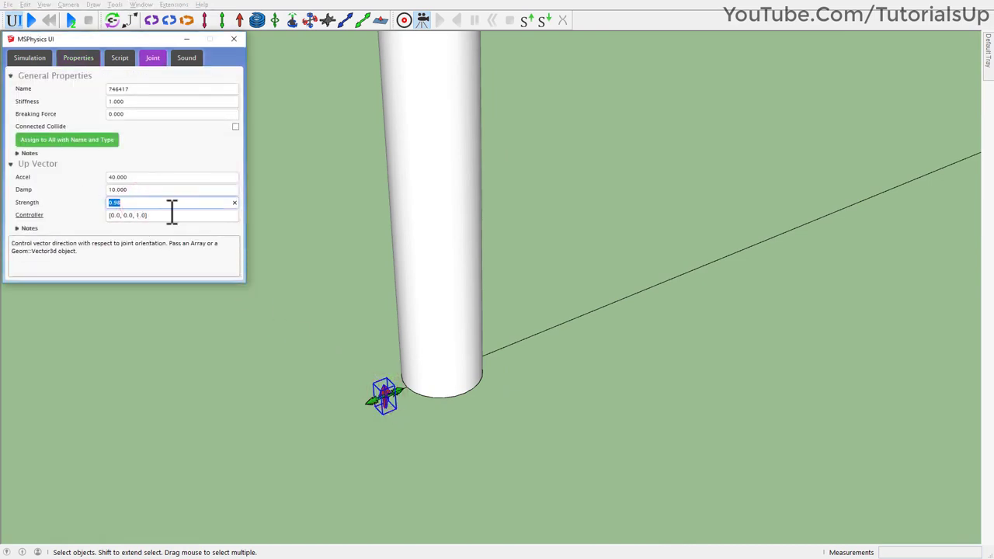
type("1.000")
scroll(370, 380, "down", 1)
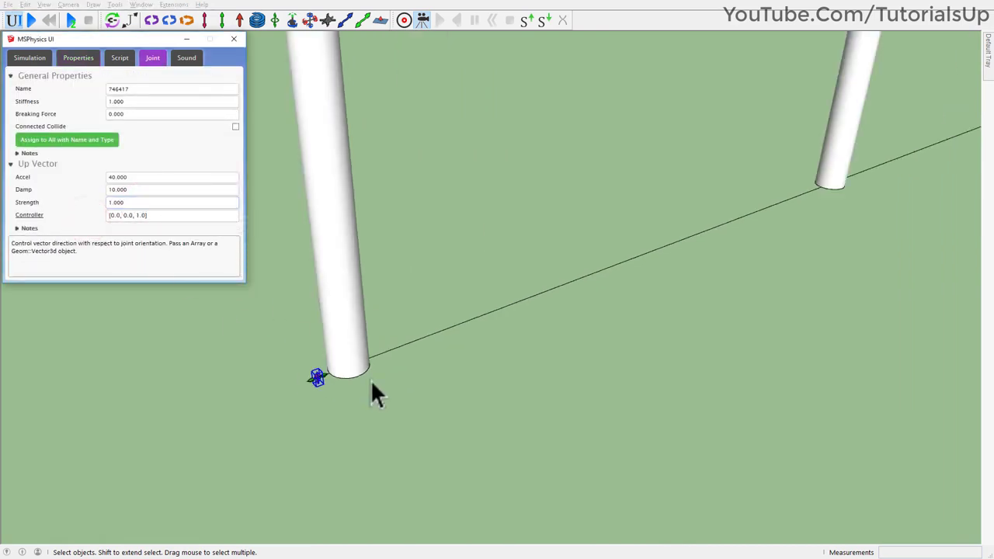
scroll(363, 376, "down", 2)
scroll(362, 375, "down", 2)
scroll(361, 375, "down", 2)
left_click(521, 379)
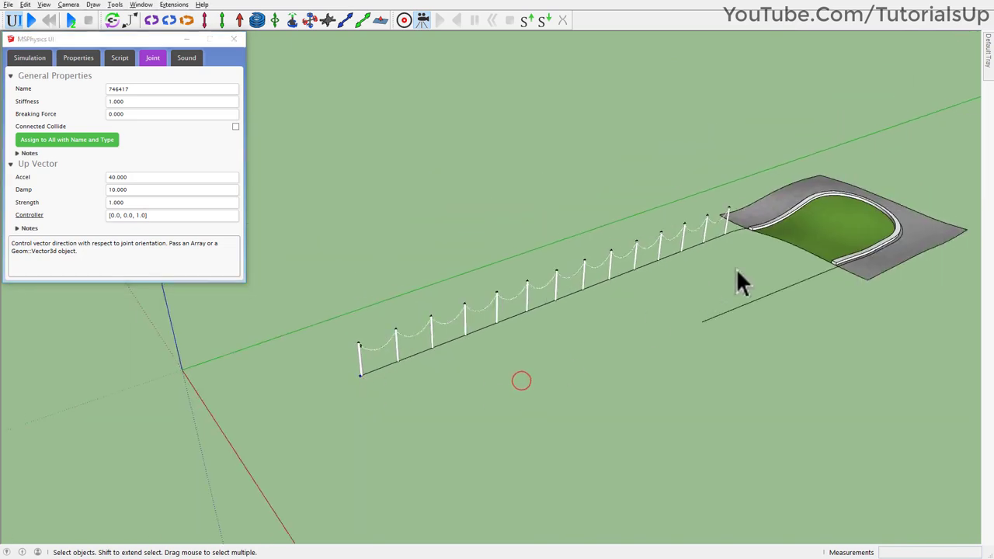
scroll(898, 218, "up", 3)
middle_click_drag(865, 252, 236, 128, "shift")
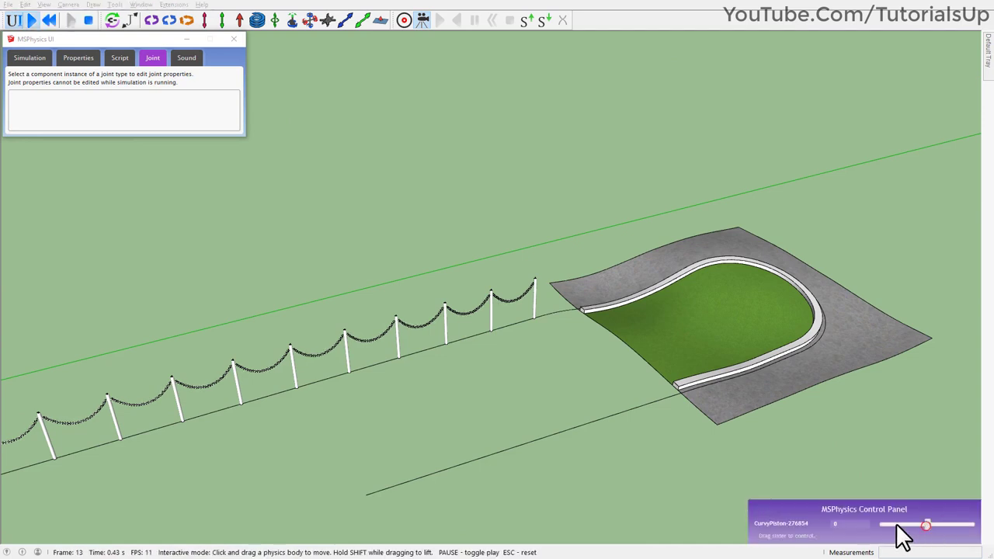
left_click_drag(901, 534, 883, 528)
scroll(776, 365, "up", 2)
scroll(613, 295, "up", 2)
scroll(528, 286, "up", 1)
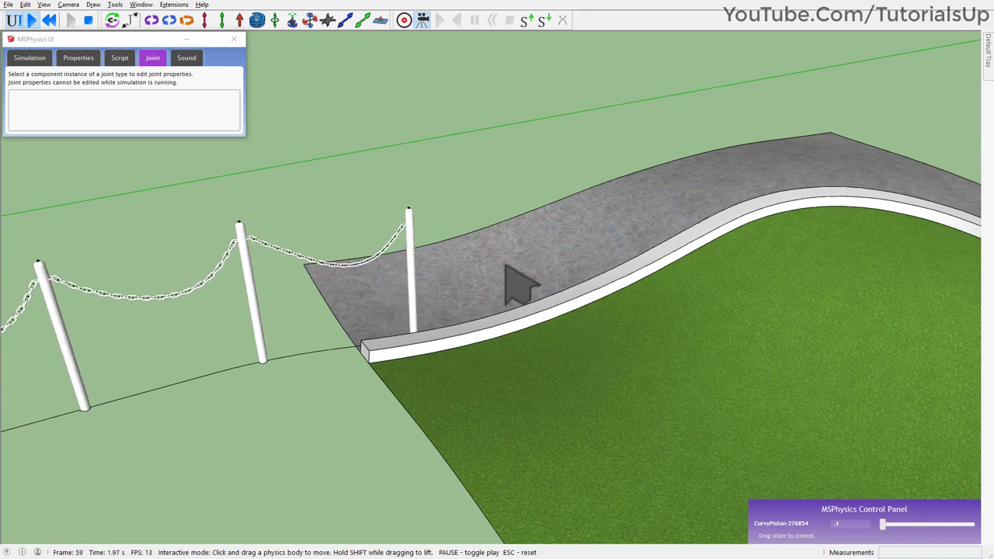
scroll(344, 288, "down", 1)
scroll(357, 292, "down", 1)
scroll(466, 280, "down", 1)
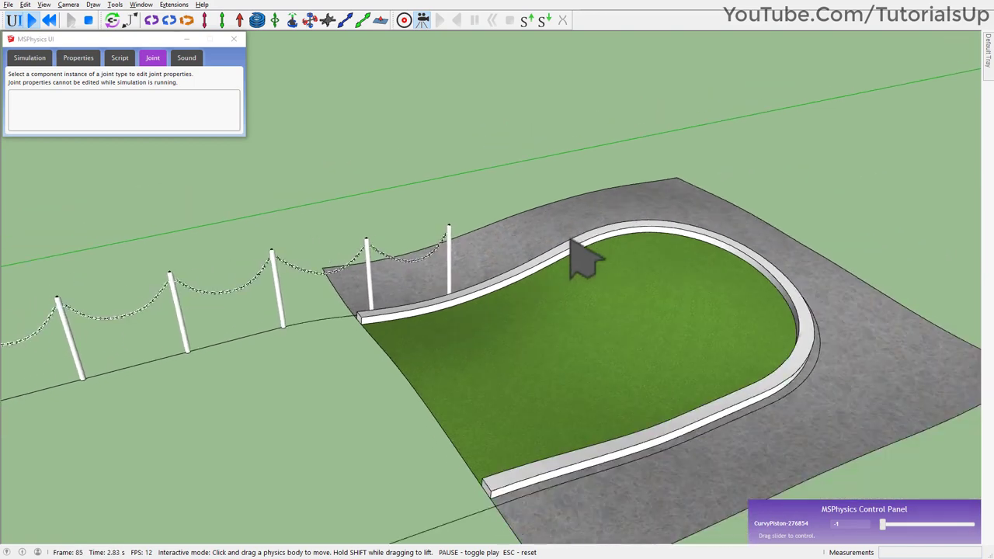
scroll(578, 245, "up", 1)
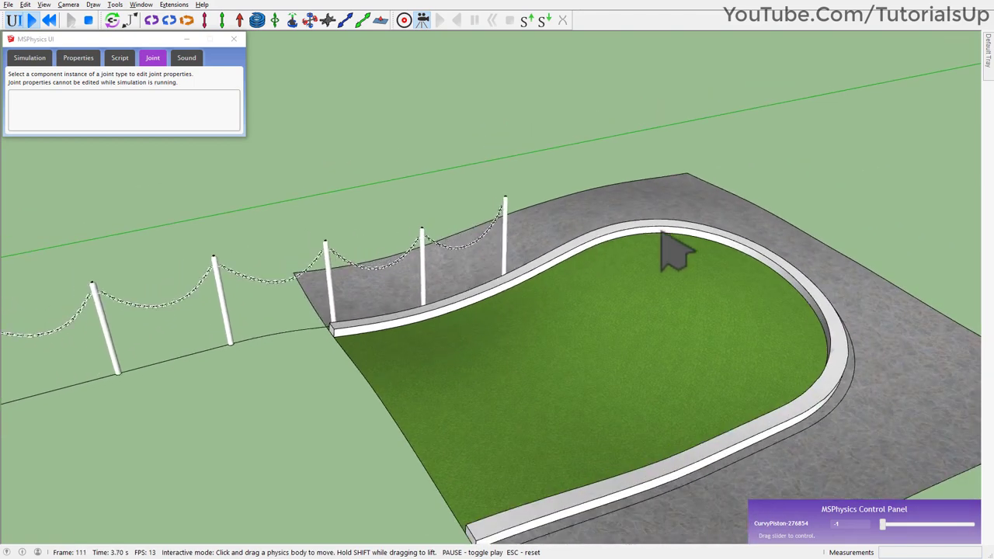
scroll(664, 233, "up", 1)
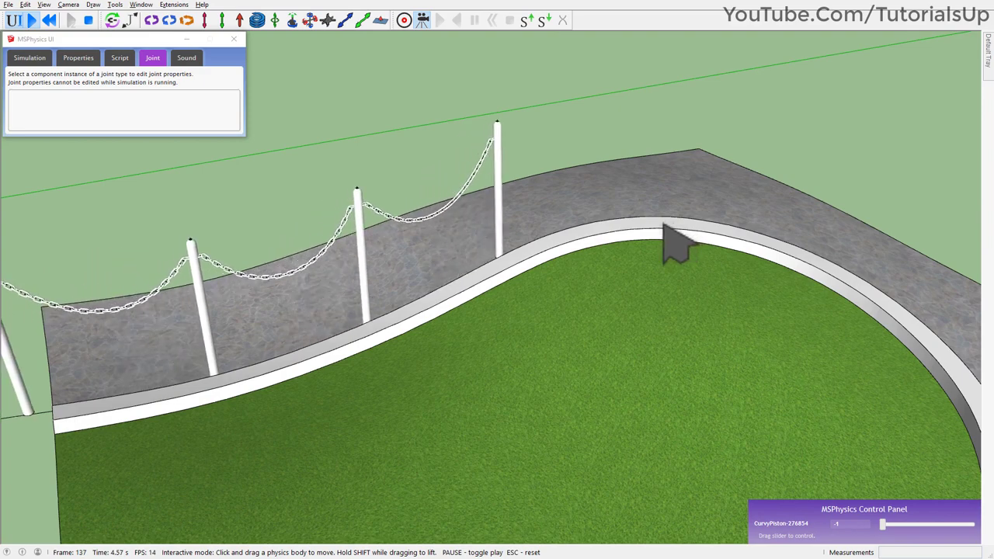
scroll(612, 217, "down", 2)
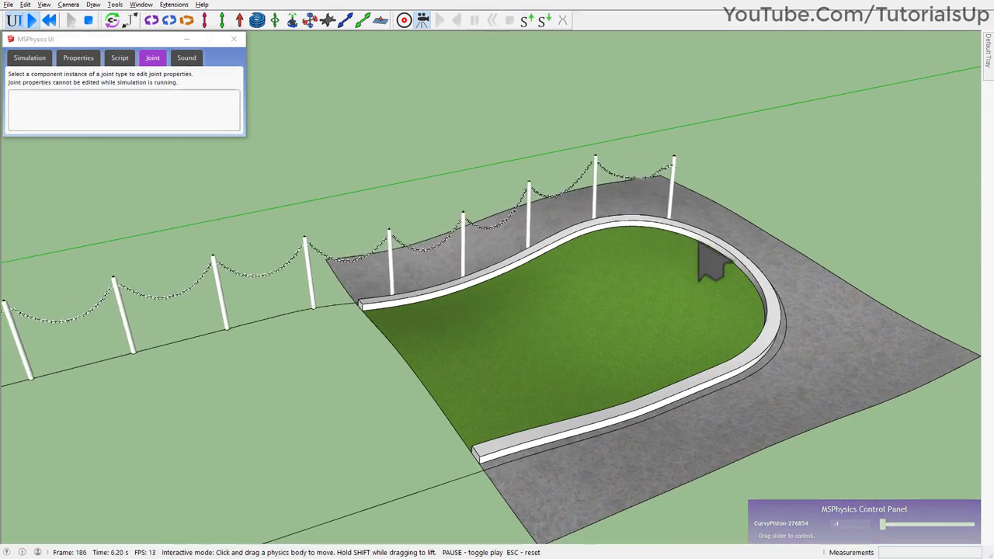
middle_click_drag(628, 284, 320, 289)
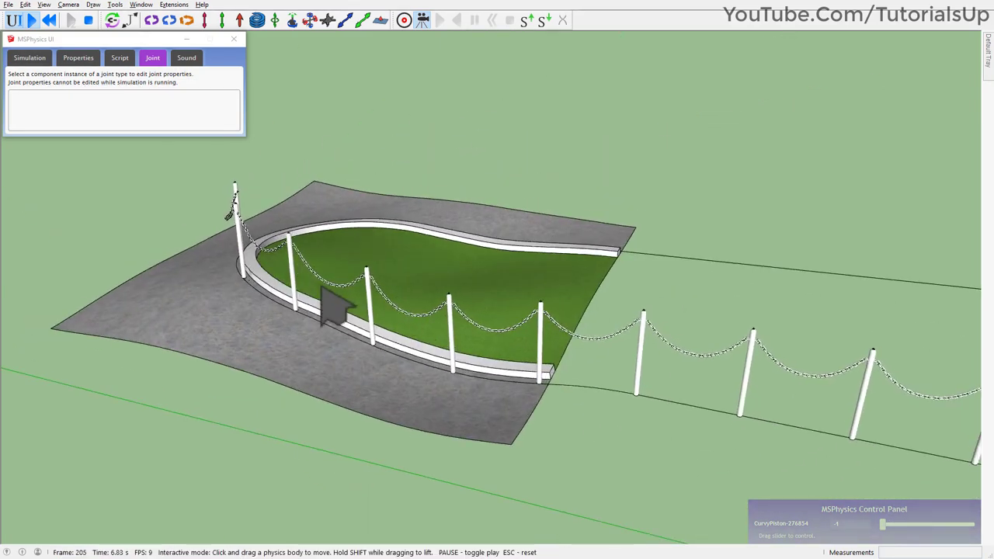
scroll(322, 288, "up", 5)
mouse_move(488, 329)
middle_mouse_down()
mouse_move(599, 378)
mouse_move(844, 306)
mouse_move(848, 319)
middle_mouse_up()
mouse_move(853, 342)
middle_mouse_down()
mouse_move(643, 355)
mouse_move(551, 372)
mouse_move(604, 377)
middle_mouse_up()
scroll(661, 381, "down", 3)
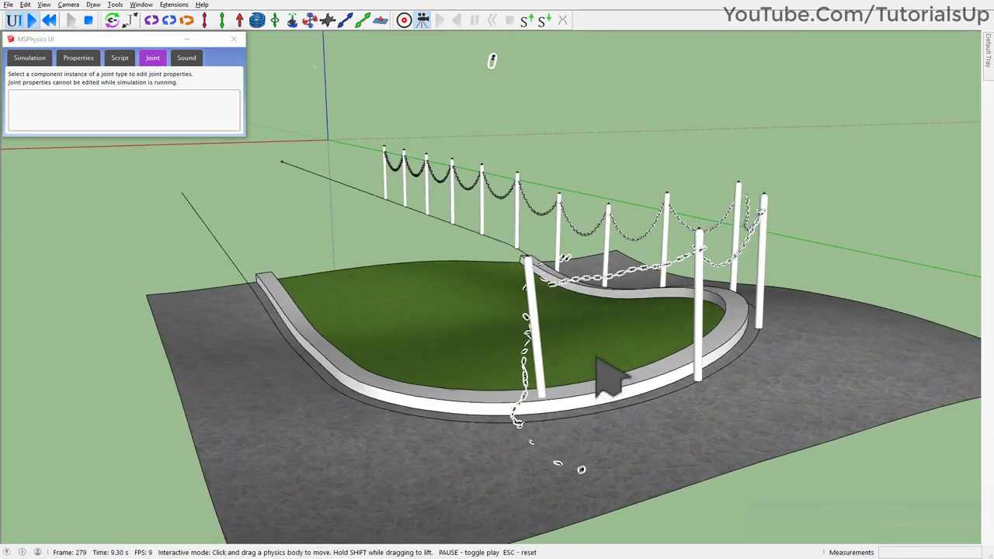
left_click(48, 20)
scroll(544, 279, "up", 2)
- Set the CurvyPiston joint's Stiffness to 0.980
scroll(570, 279, "down", 3)
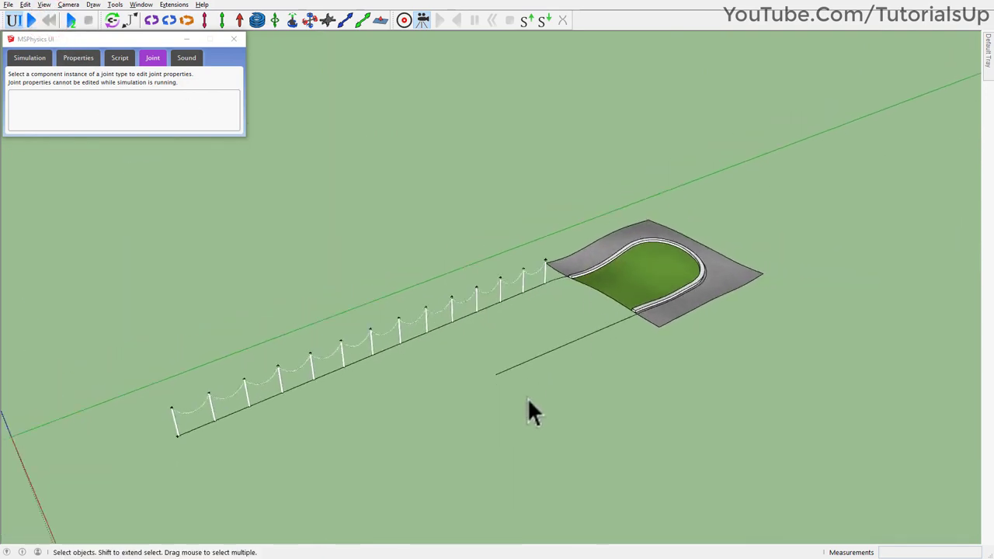
scroll(524, 357, "up", 2)
left_click(509, 342)
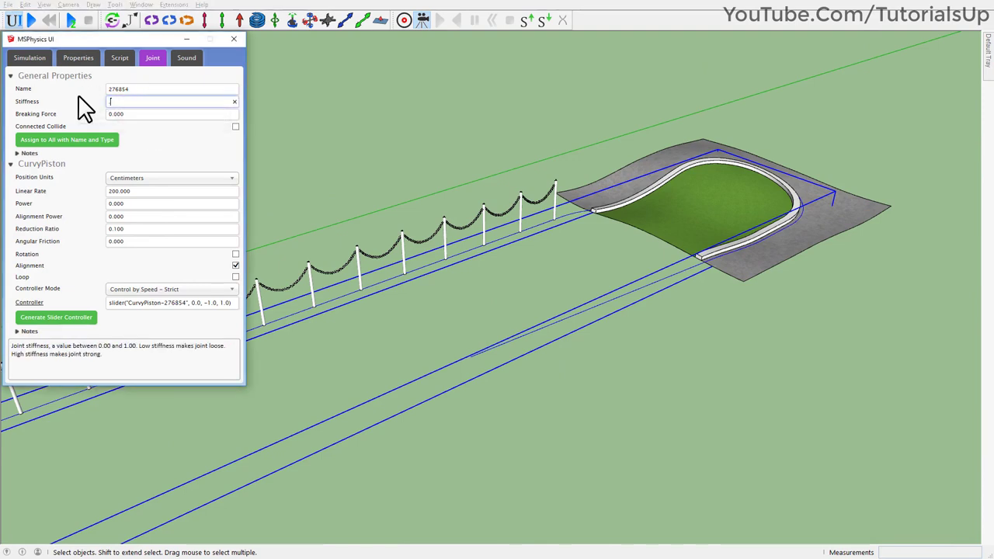
type(".98")
left_click(188, 146)
left_click(487, 136)
- Turn on Hide Joint Layer in the simulation settings, then recheck the CurvyPiston joint
middle_click_drag(586, 204, 330, 318, "shift")
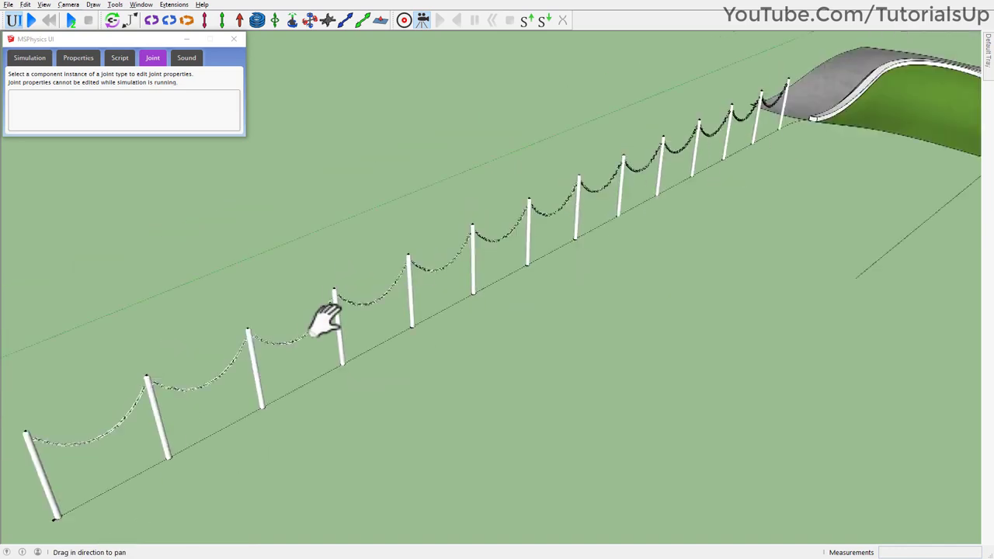
left_click(26, 57)
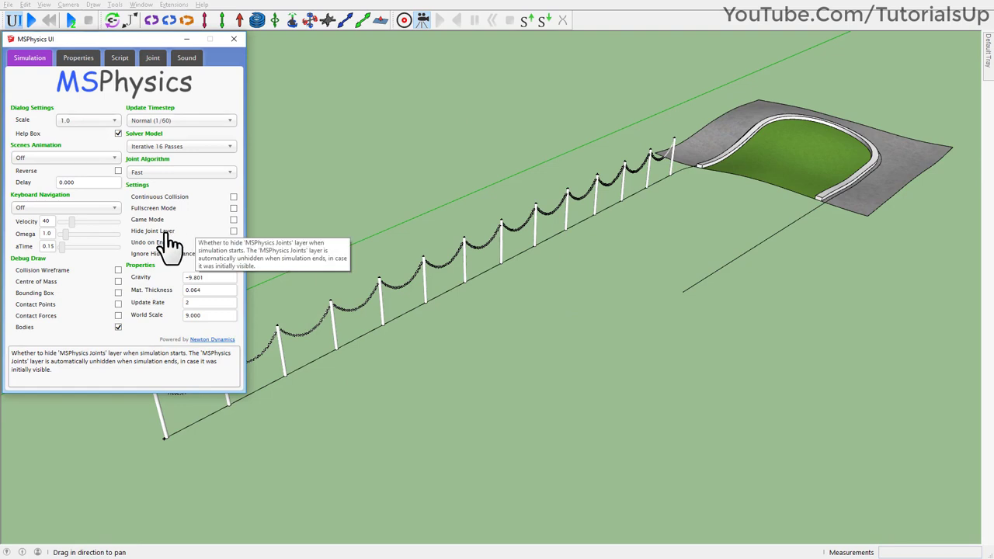
left_click(233, 231)
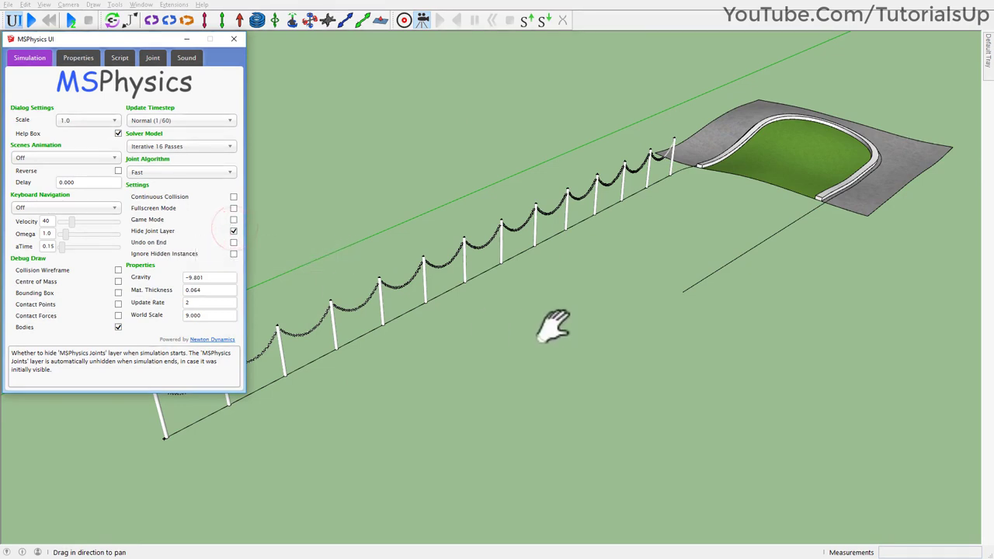
middle_click_drag(573, 326, 509, 314, "shift")
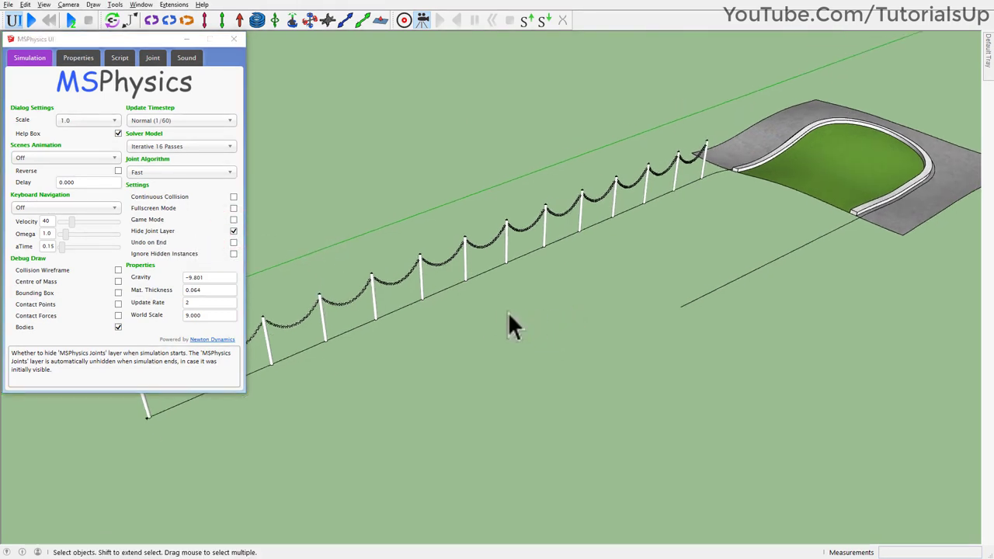
left_click(481, 281)
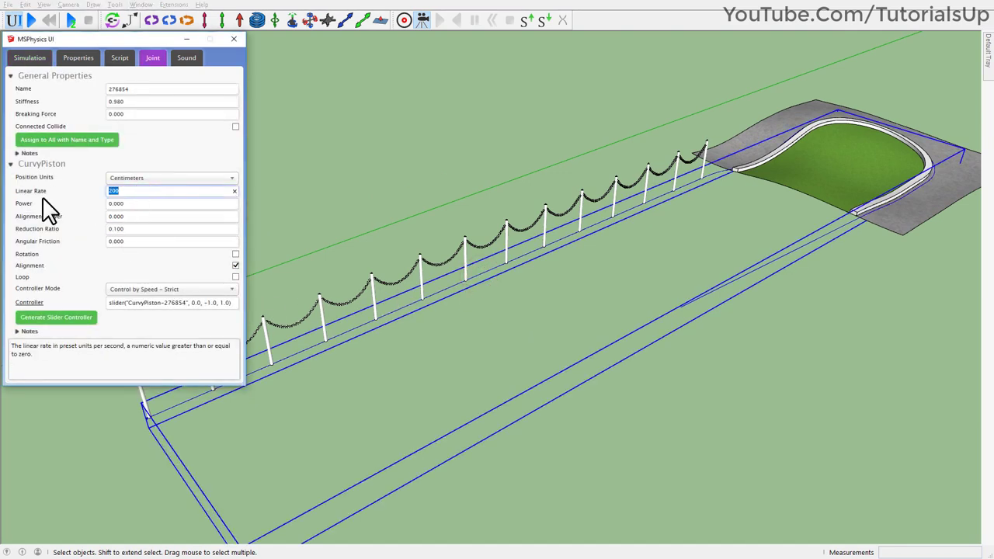
left_click(333, 190)
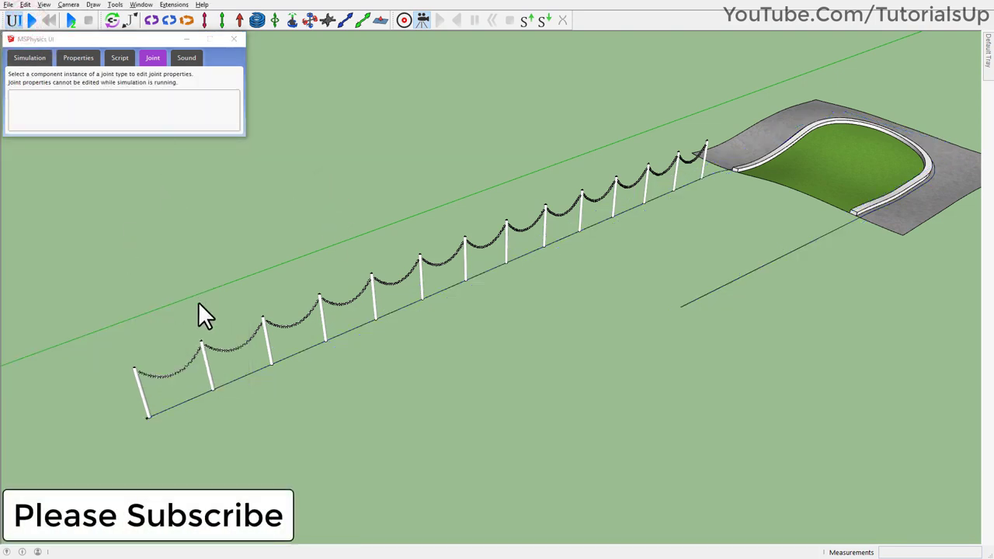
- Start the physics simulation and orbit down to a low view of the fence
key("space")
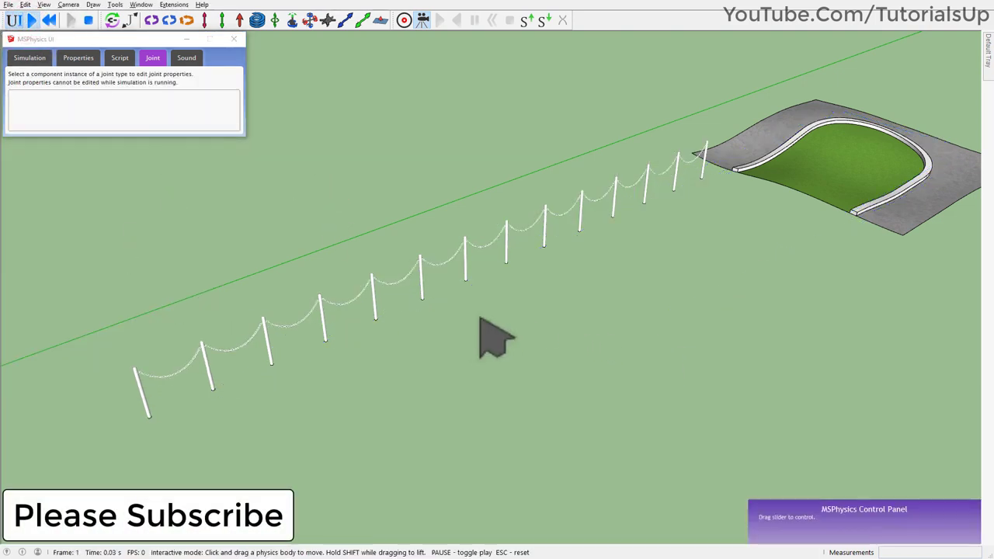
scroll(357, 332, "down", 2)
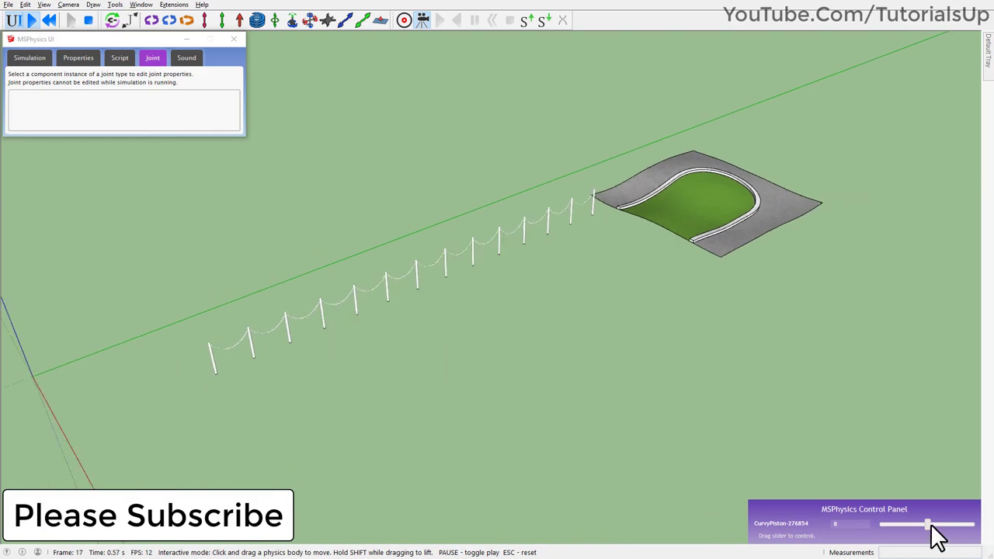
scroll(693, 264, "up", 3)
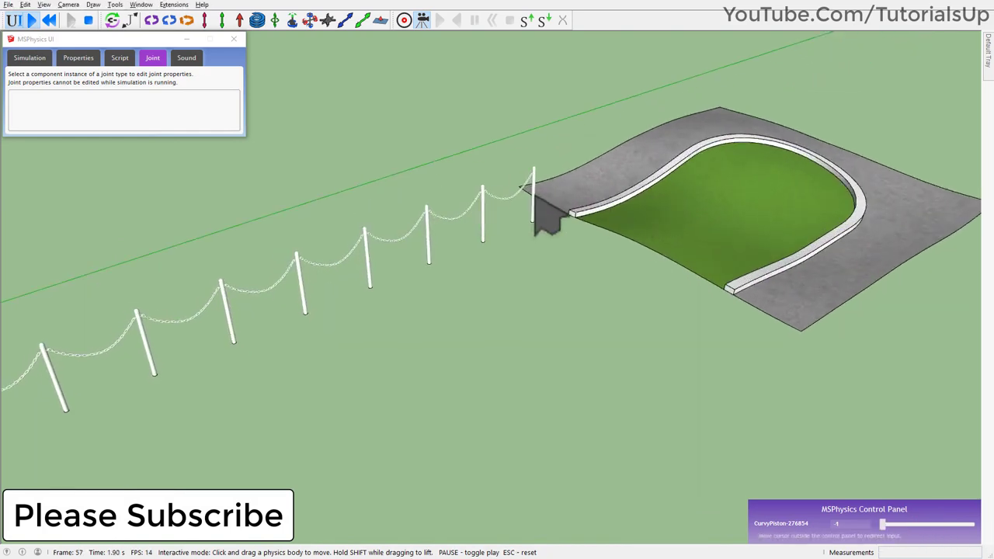
scroll(654, 217, "up", 3)
scroll(954, 222, "up", 2)
middle_click_drag(954, 222, 682, 172)
scroll(572, 200, "down", 2)
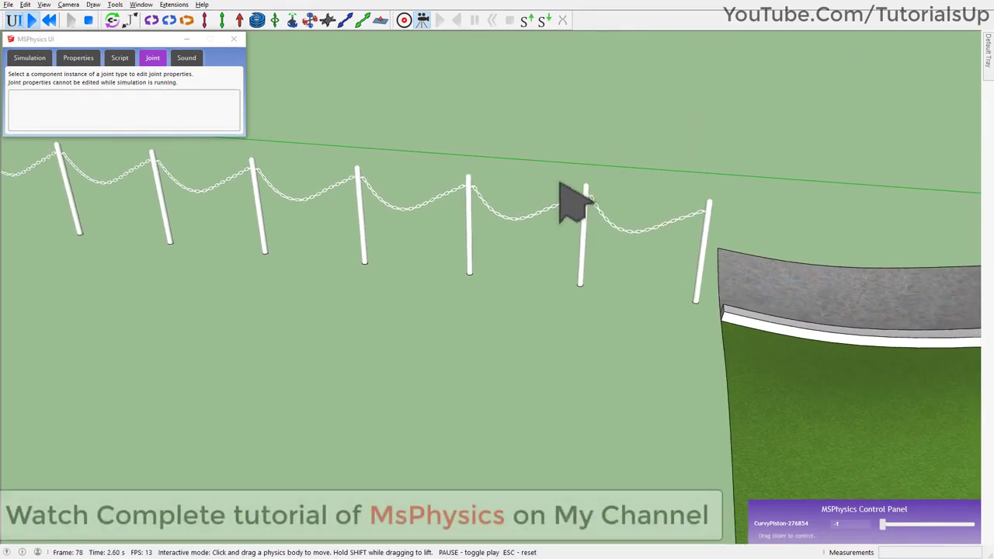
scroll(543, 211, "down", 2)
middle_click_drag(543, 211, 766, 288)
- Orbit around the track to a wide view of the grass island and posts
scroll(617, 275, "up", 3)
scroll(617, 276, "down", 3)
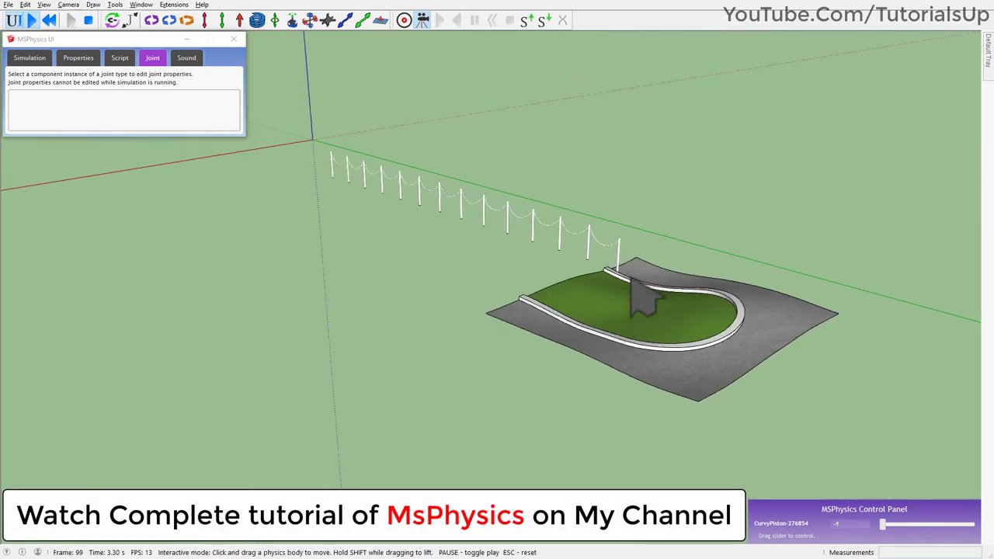
mouse_move(632, 288)
middle_mouse_down()
mouse_move(738, 332)
mouse_move(375, 354)
mouse_move(244, 339)
mouse_move(282, 337)
middle_mouse_up()
scroll(738, 333, "up", 3)
scroll(376, 355, "down", 3)
scroll(410, 293, "up", 3)
scroll(410, 294, "down", 3)
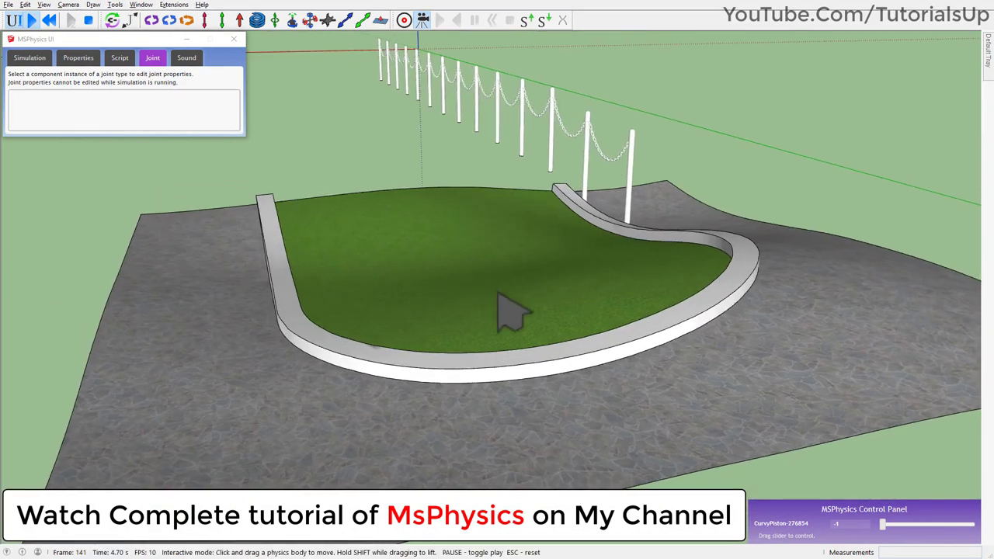
middle_click_drag(510, 311, 572, 295)
scroll(573, 291, "up", 3)
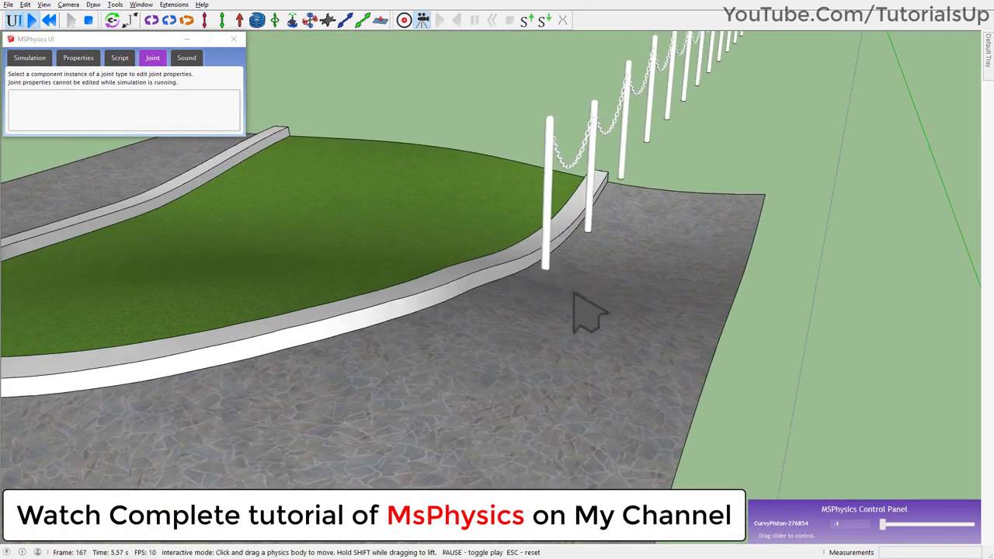
mouse_move(476, 300)
middle_mouse_down()
mouse_move(665, 310)
mouse_move(677, 295)
mouse_move(641, 289)
mouse_move(809, 284)
middle_mouse_up()
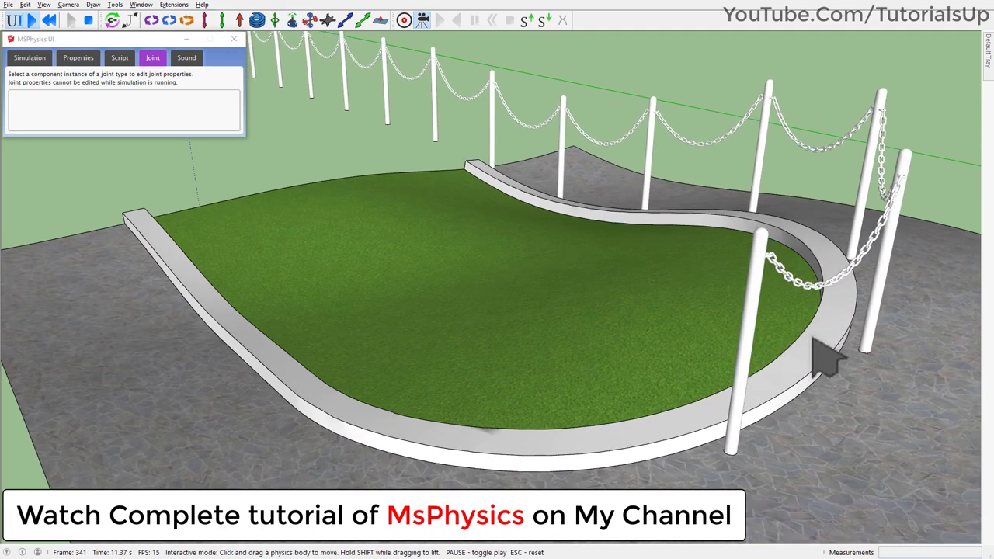
- Pull a fence post to the left and orbit to watch the chains swing
left_click_drag(819, 357, 749, 365)
middle_click_drag(691, 381, 665, 395)
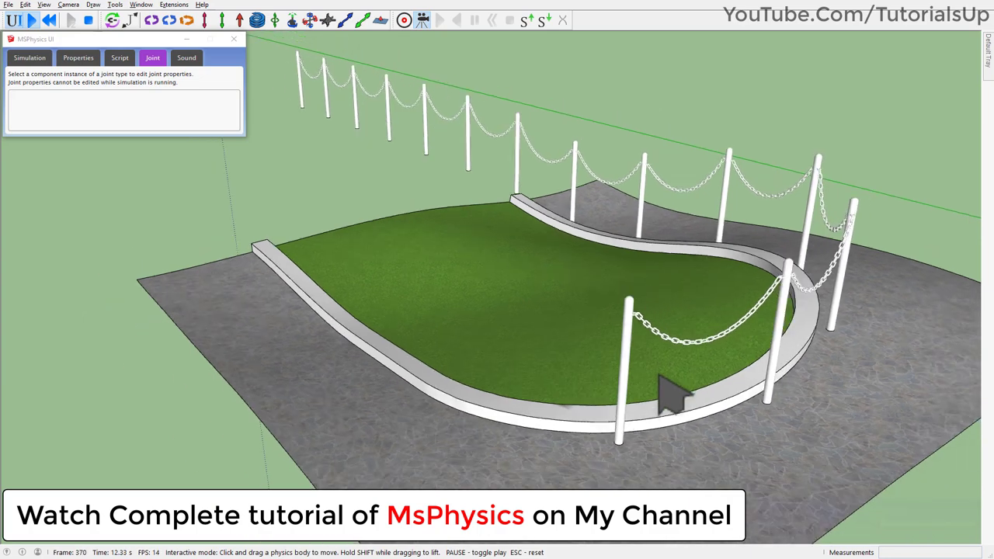
middle_click_drag(628, 364, 587, 355)
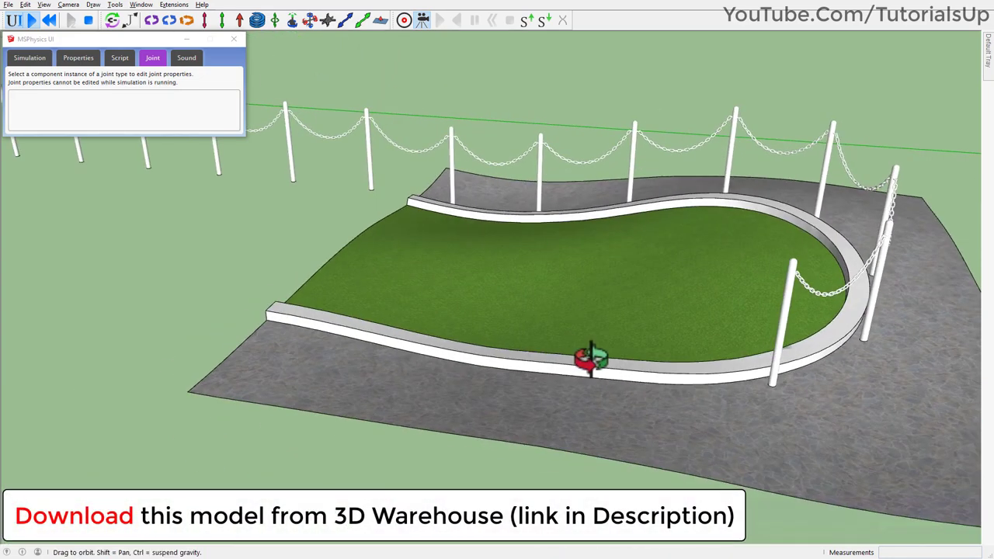
mouse_move(359, 330)
middle_mouse_down()
mouse_move(559, 329)
mouse_move(495, 316)
mouse_move(515, 335)
middle_mouse_up()
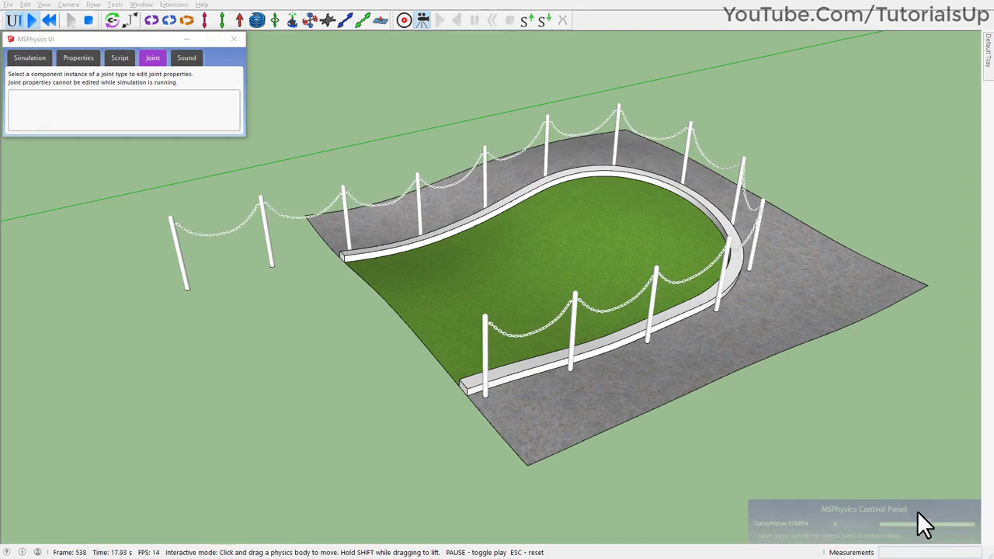
scroll(558, 326, "up", 3)
scroll(526, 310, "up", 2)
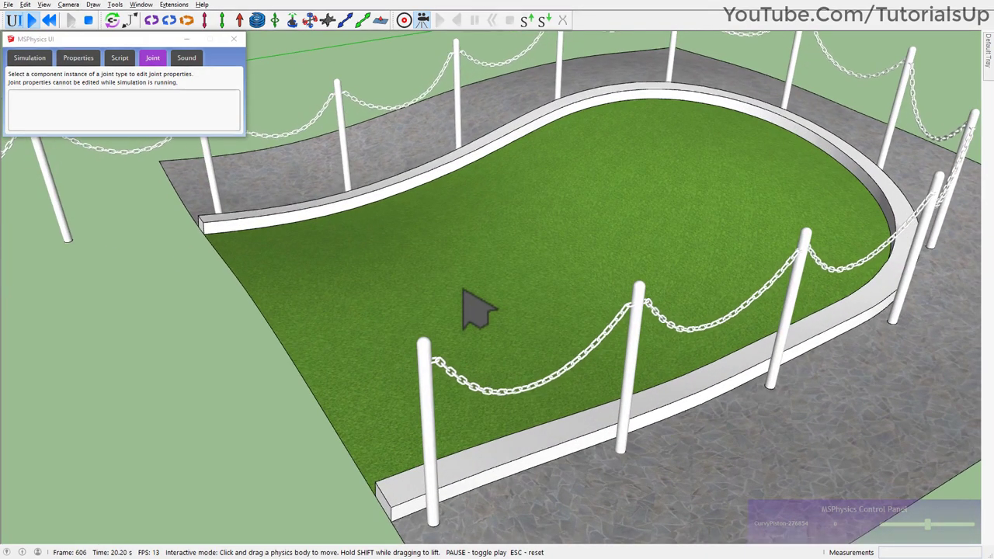
mouse_move(472, 303)
middle_mouse_down()
mouse_move(380, 279)
mouse_move(381, 300)
middle_mouse_up()
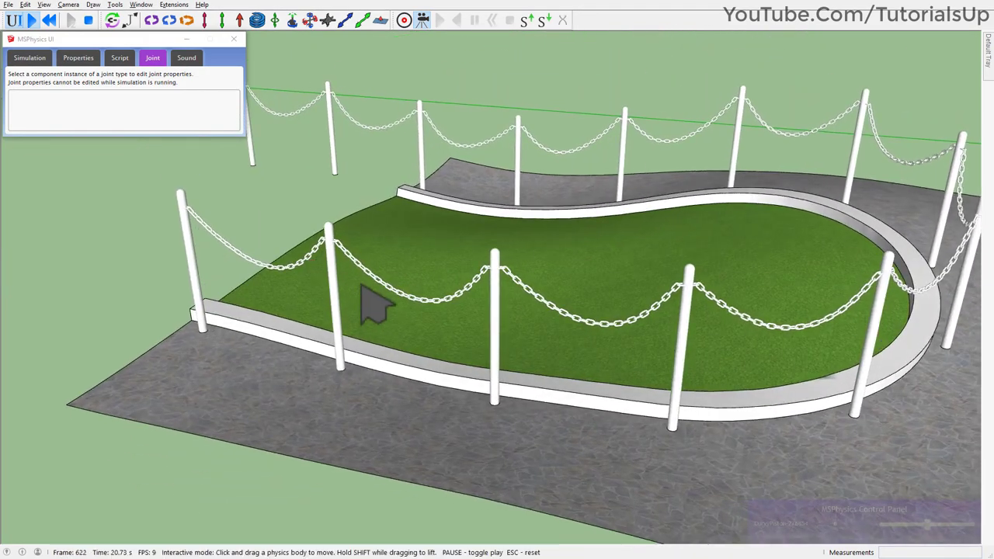
scroll(390, 317, "up", 2)
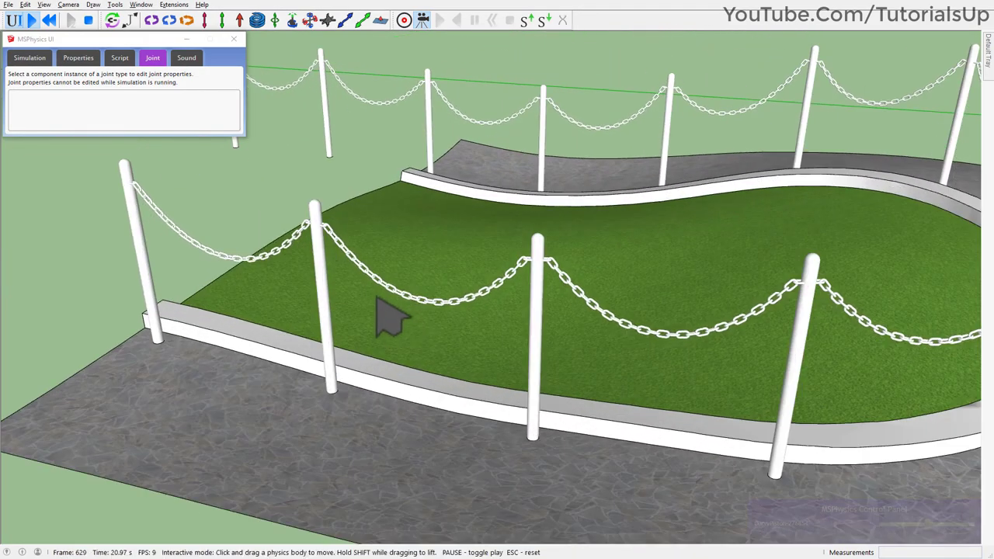
mouse_move(588, 368)
middle_mouse_down()
mouse_move(400, 303)
mouse_move(328, 295)
middle_mouse_up()
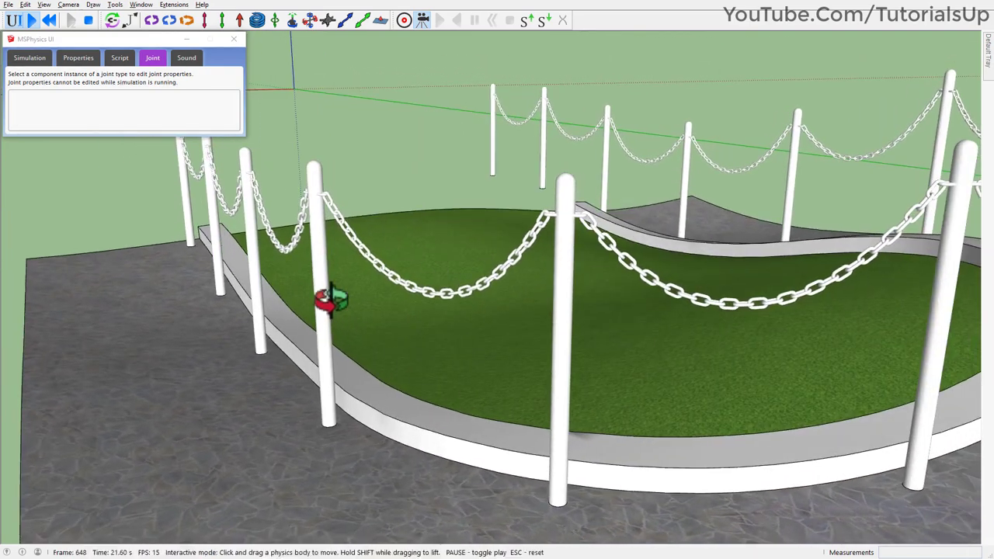
scroll(326, 299, "down", 2)
mouse_move(361, 344)
middle_mouse_down()
mouse_move(600, 367)
mouse_move(372, 406)
middle_mouse_up()
scroll(510, 422, "up", 2)
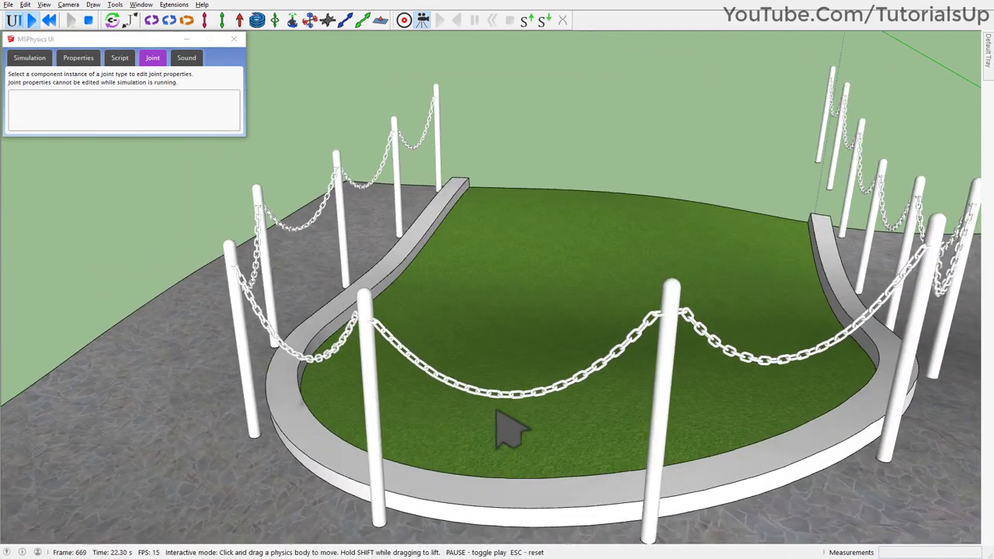
scroll(526, 414, "up", 2)
left_click_drag(513, 394, 537, 361)
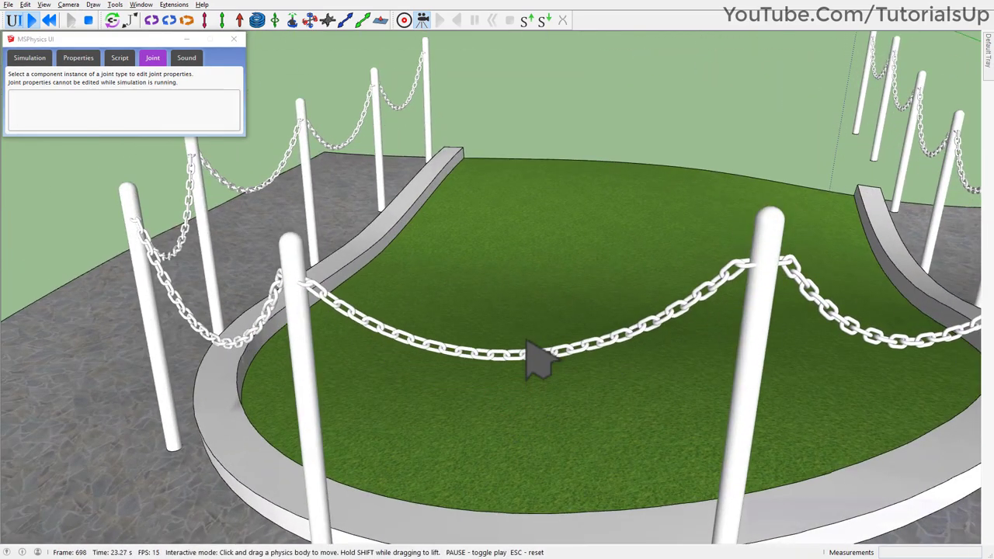
mouse_move(683, 419)
middle_mouse_down()
mouse_move(543, 355)
mouse_move(517, 368)
mouse_move(528, 355)
middle_mouse_up()
scroll(526, 315, "down", 3)
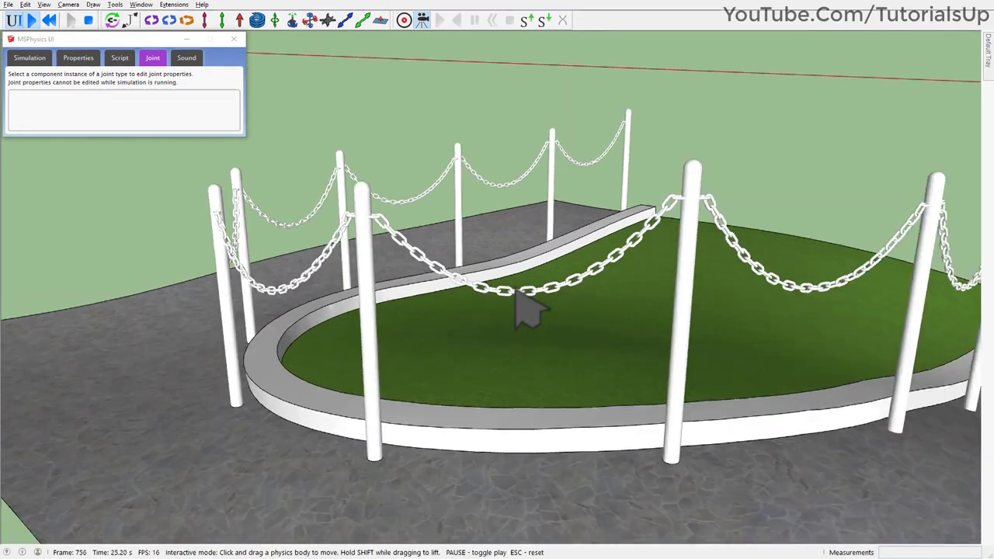
mouse_move(528, 315)
middle_mouse_down()
mouse_move(587, 349)
mouse_move(324, 359)
mouse_move(264, 377)
middle_mouse_up()
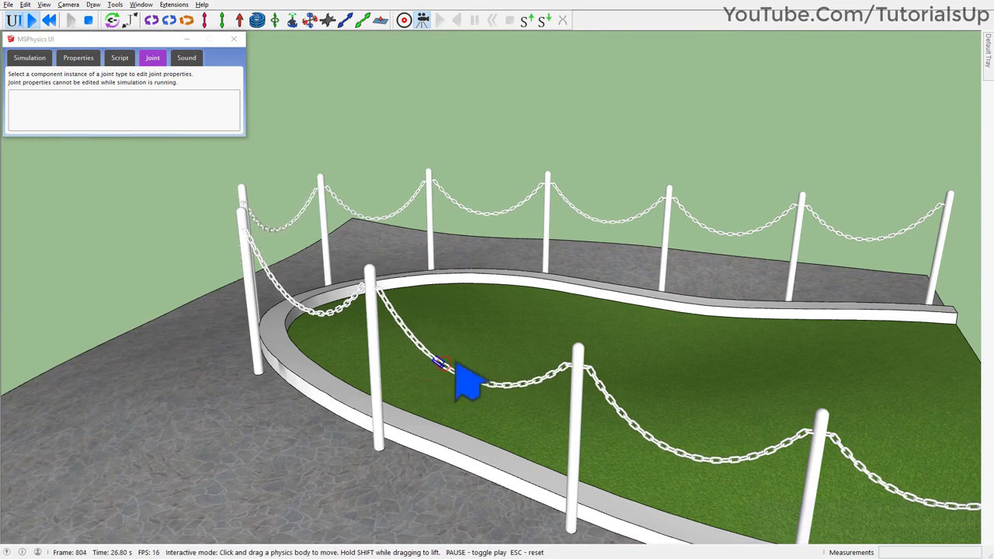
scroll(470, 348, "down", 3)
scroll(492, 349, "down", 3)
mouse_move(492, 349)
middle_mouse_down()
mouse_move(365, 354)
mouse_move(569, 371)
mouse_move(222, 359)
mouse_move(554, 344)
mouse_move(506, 392)
middle_mouse_up()
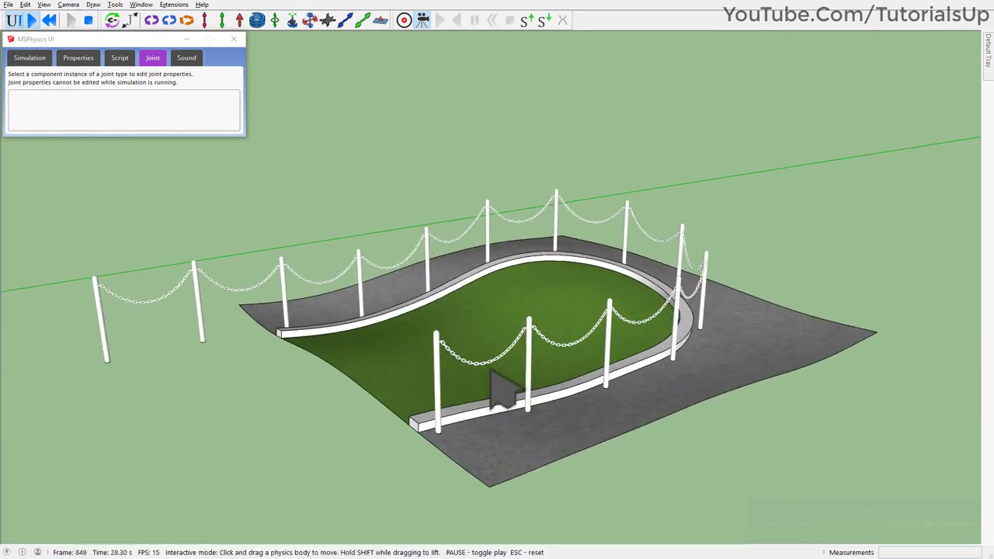
scroll(500, 388, "up", 3)
scroll(481, 281, "up", 2)
scroll(550, 273, "down", 1)
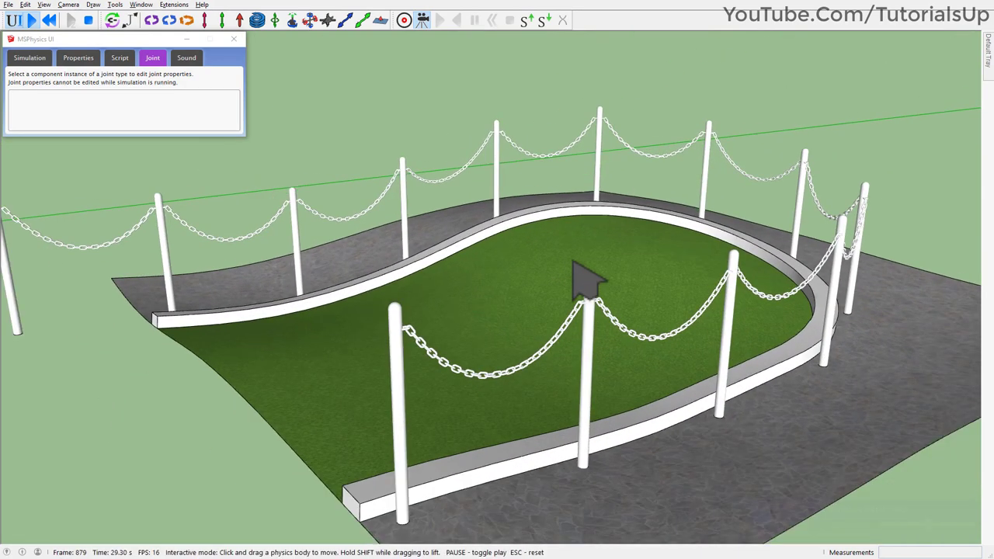
- Stop the simulation with the chained posts at rest around the curb
left_click(90, 23)
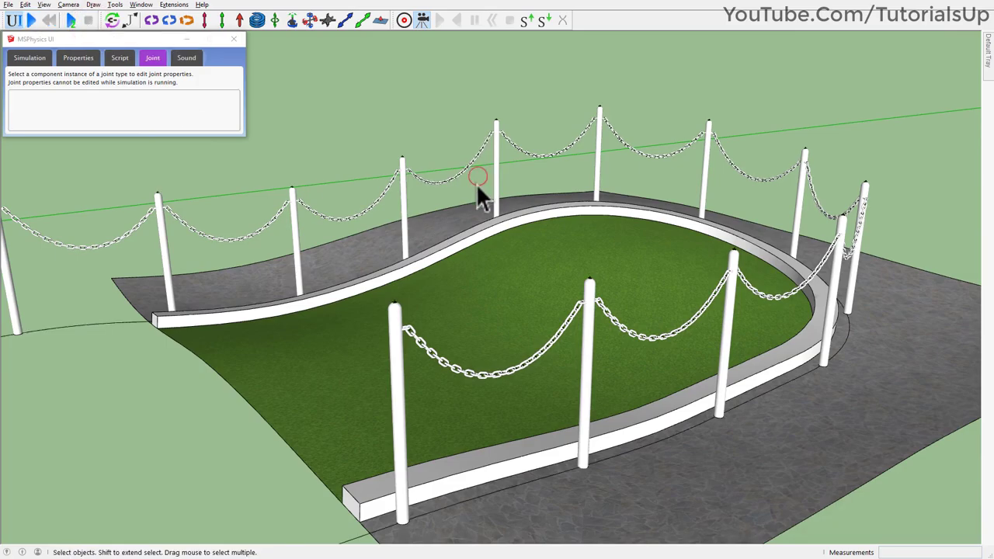
mouse_move(476, 199)
middle_mouse_down()
mouse_move(760, 226)
mouse_move(574, 262)
middle_mouse_up()
middle_click_drag(554, 315, 553, 326)
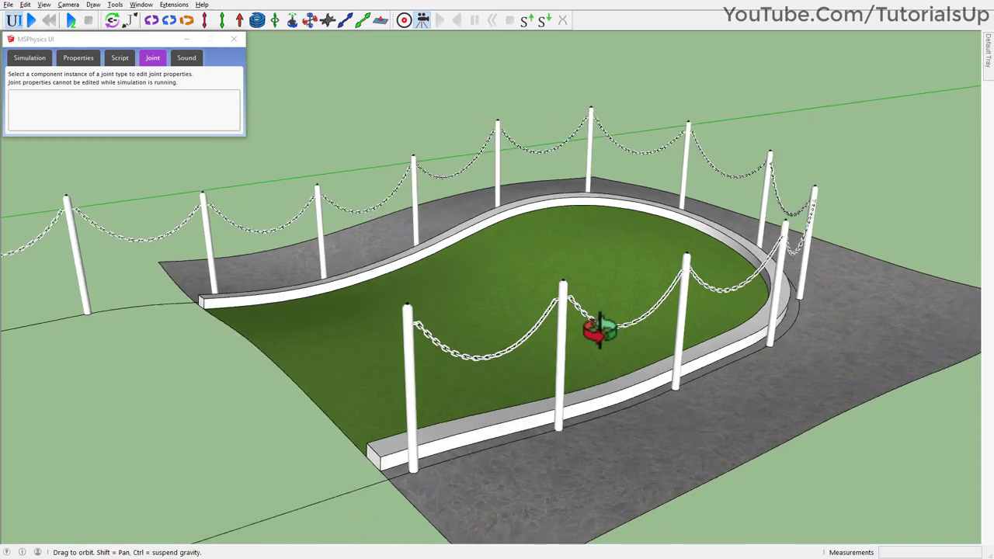
scroll(497, 303, "up", 3)
- Open a fence post and a chain link for component editing to inspect them
double_click(488, 264)
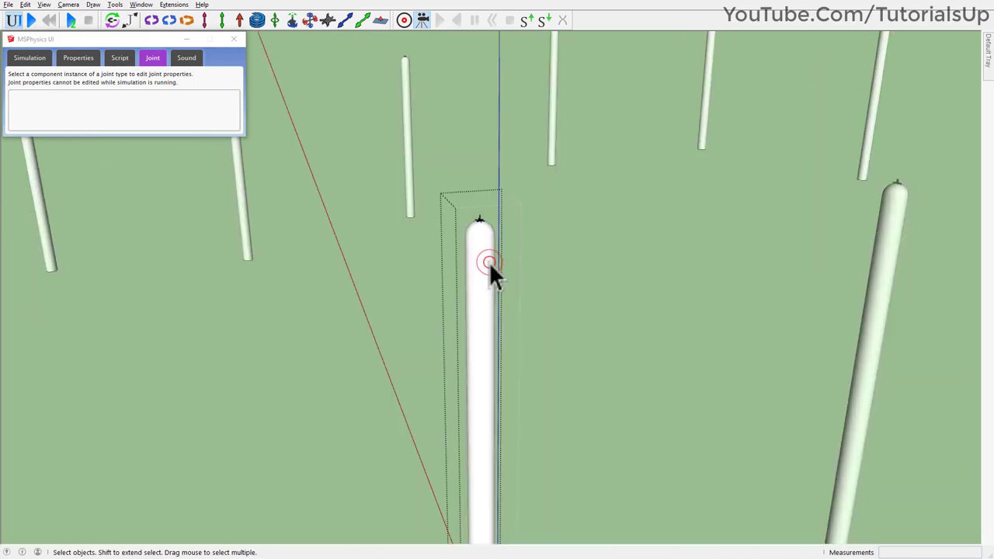
scroll(485, 264, "down", 2)
scroll(485, 268, "down", 2)
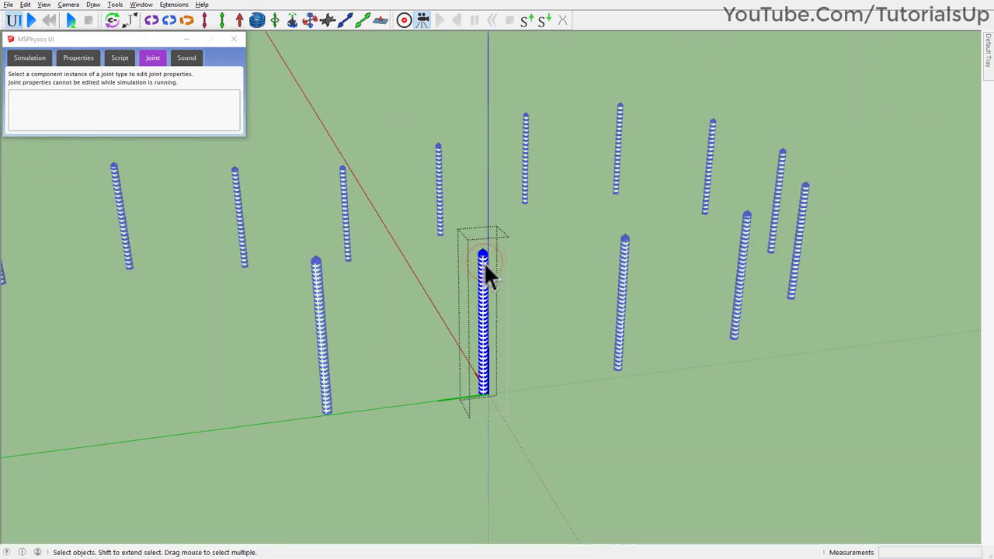
scroll(530, 303, "up", 2)
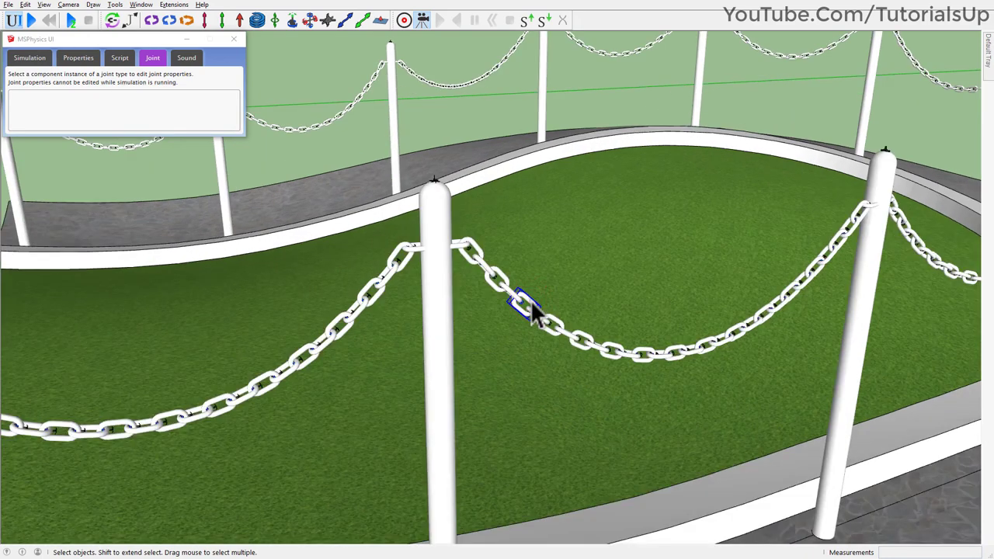
double_click(531, 300)
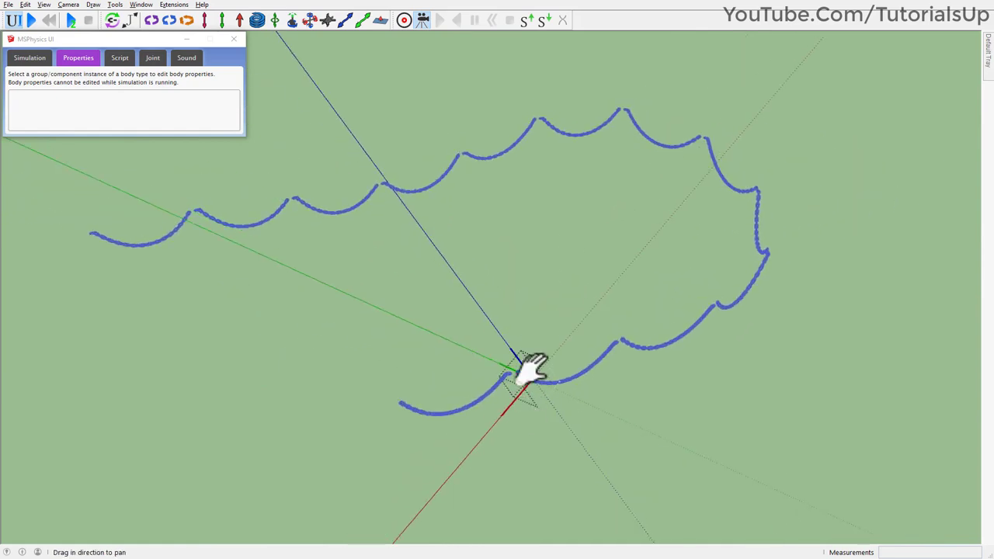
middle_click_drag(533, 359, 554, 399, "shift")
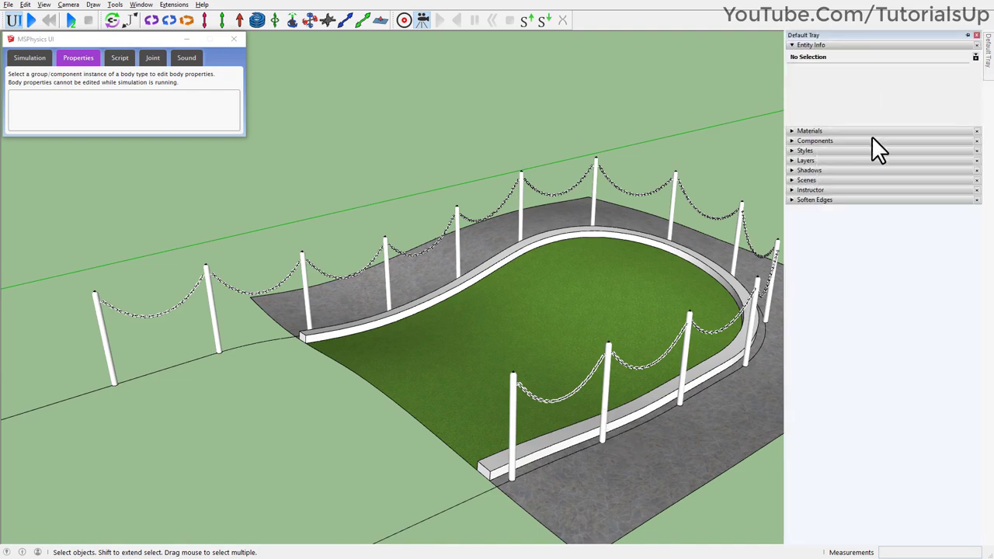
- Hide the MSPhysics Joints layer in the Layers panel and view the plain chains
left_click(804, 160)
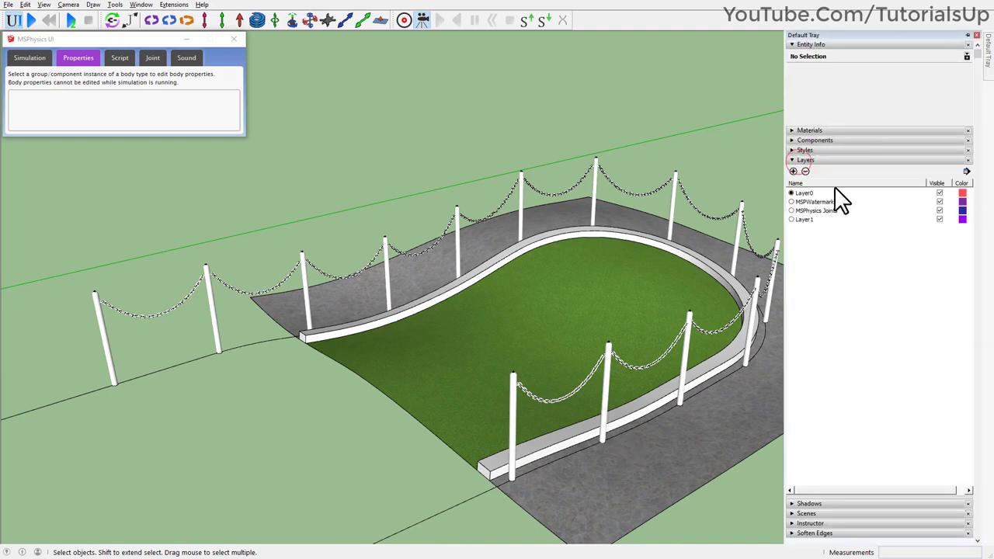
left_click(938, 212)
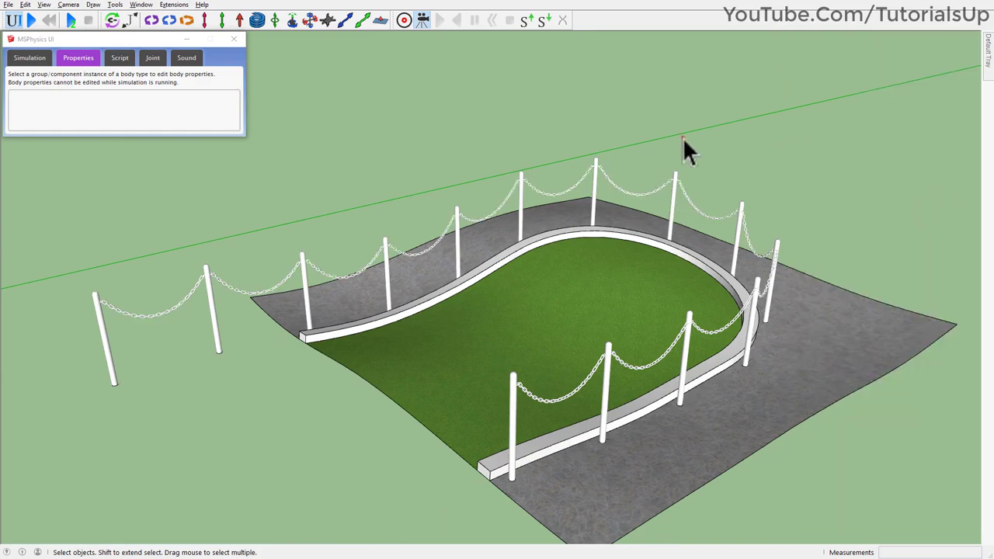
scroll(630, 409, "up", 2)
scroll(629, 409, "up", 3)
mouse_move(571, 416)
middle_mouse_down()
mouse_move(282, 388)
mouse_move(588, 393)
mouse_move(538, 401)
middle_mouse_up()
scroll(512, 291, "down", 3)
scroll(580, 396, "up", 2)
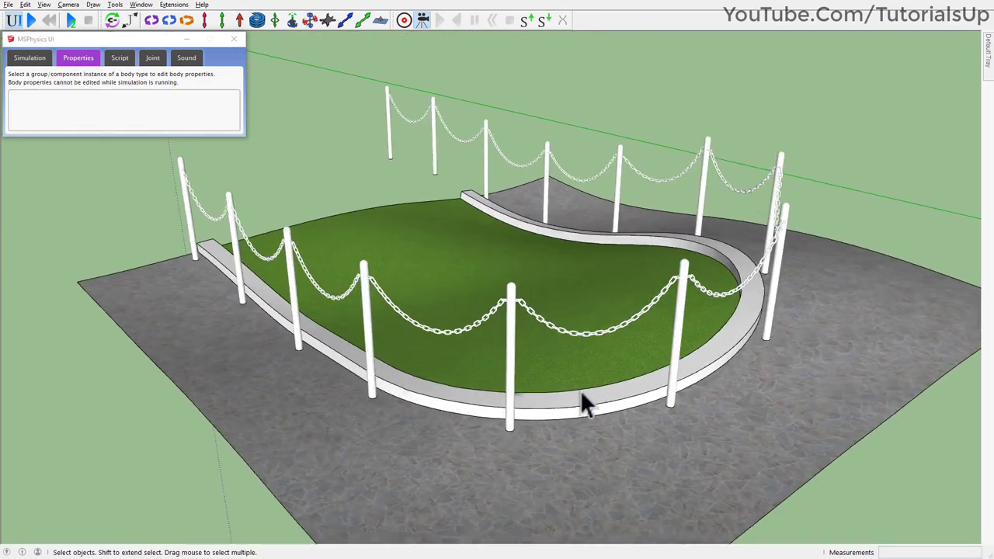
middle_click_drag(435, 378, 481, 279)
scroll(521, 372, "up", 2)
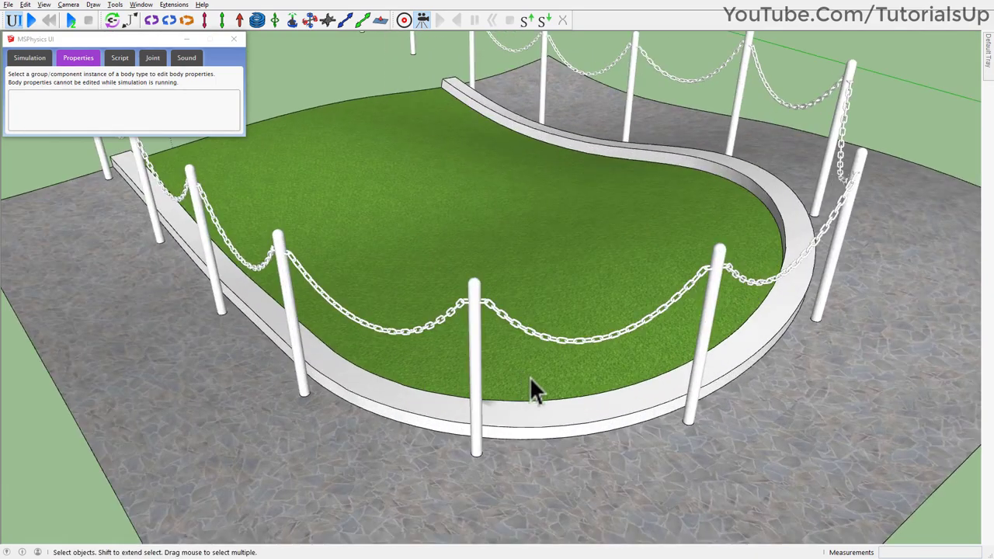
scroll(543, 396, "down", 1)
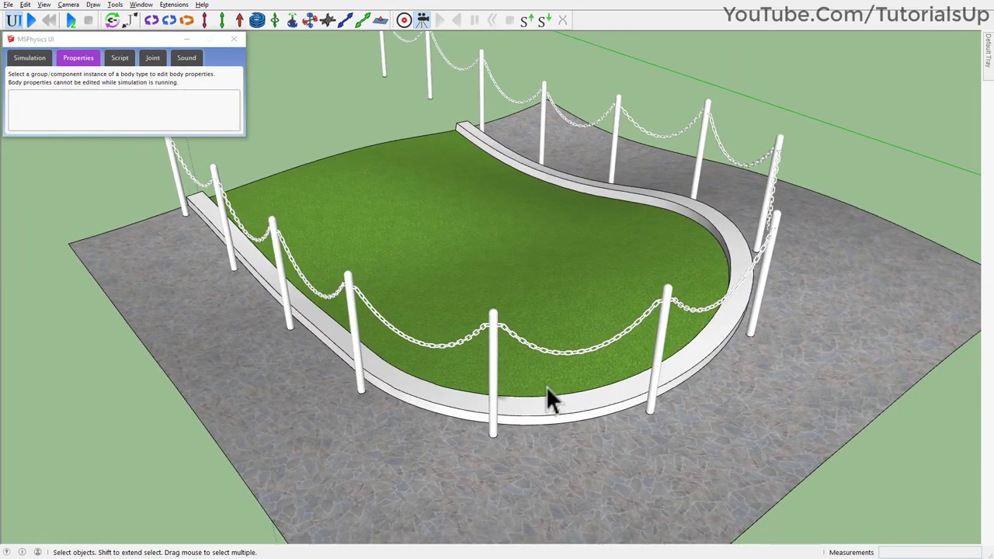